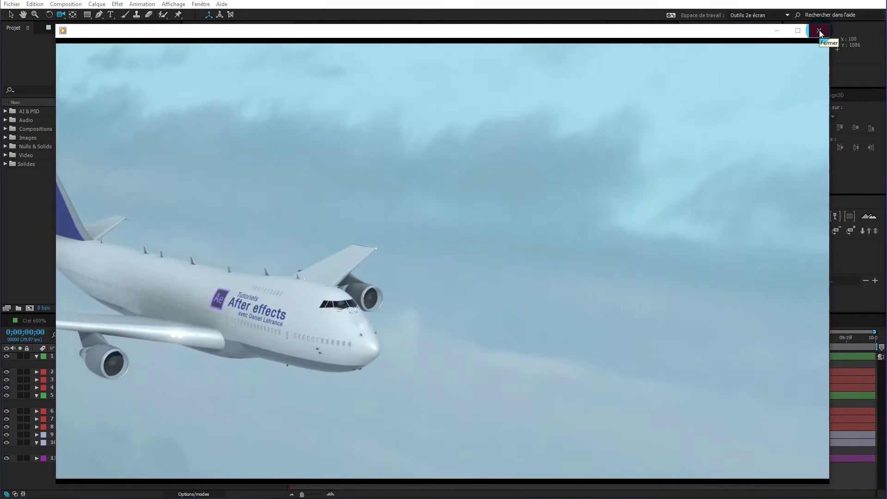
Close the finished airplane video's playback window and select the Element 3D v2 layer.
click(820, 29)
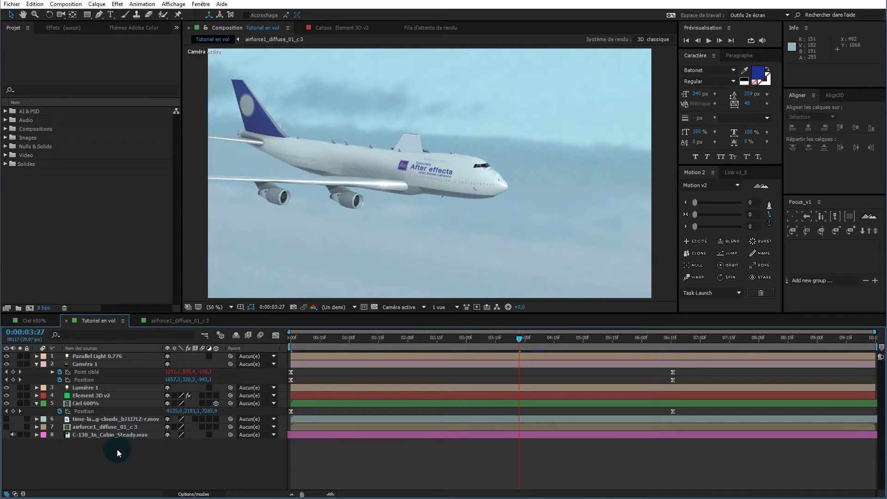
click(113, 396)
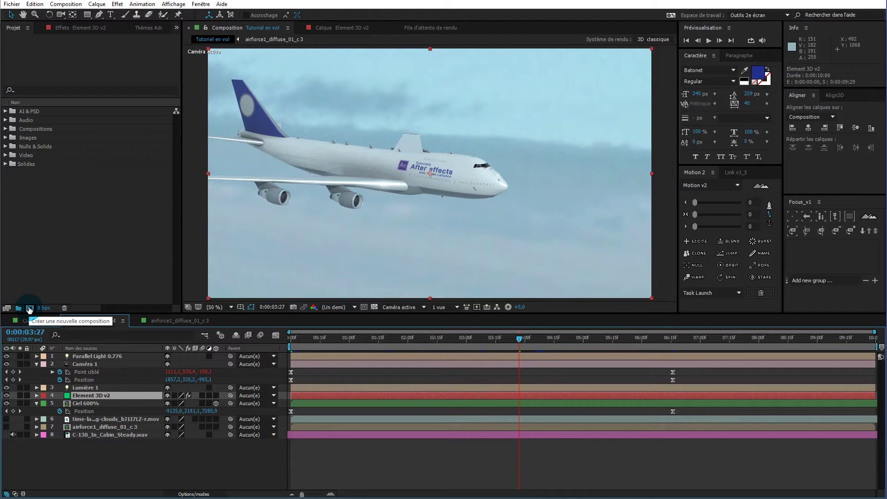
Create a composition named "En vol" with the HDTV 1080 29,97 preset and a duration of 0;00;10;00.
click(29, 308)
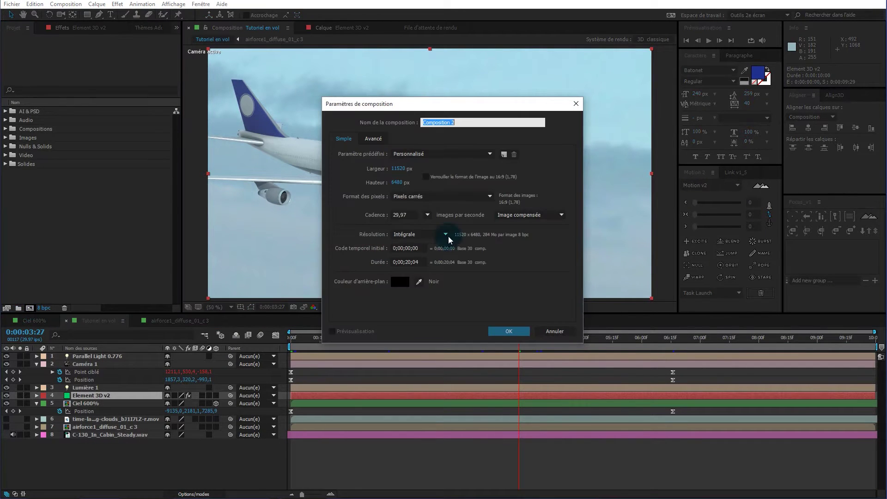
click(440, 154)
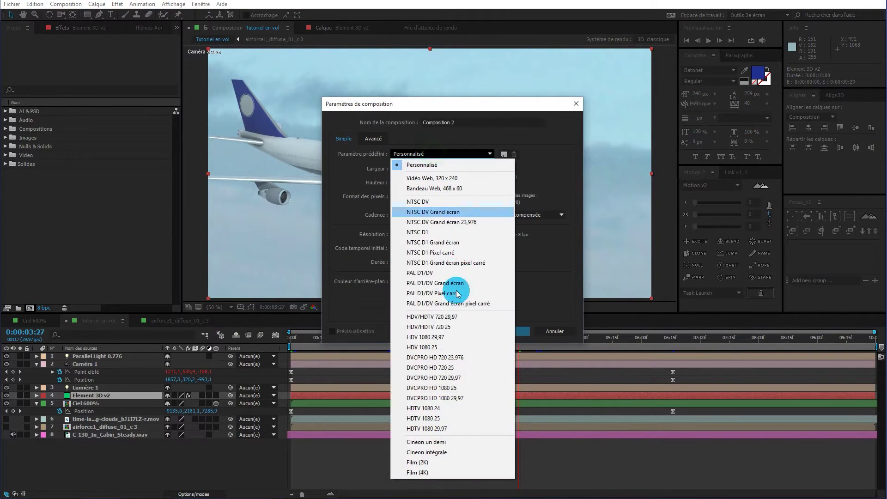
click(445, 428)
drag(421, 262, 402, 263)
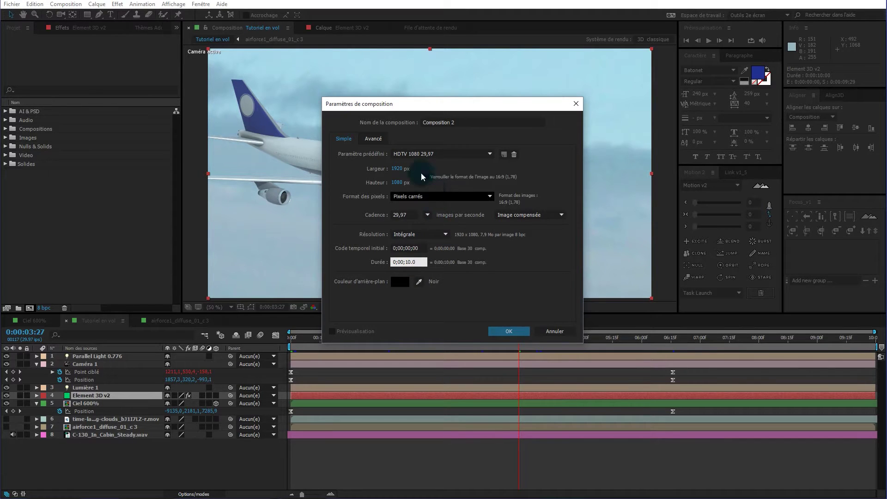
drag(468, 122, 414, 121)
text(En vol)
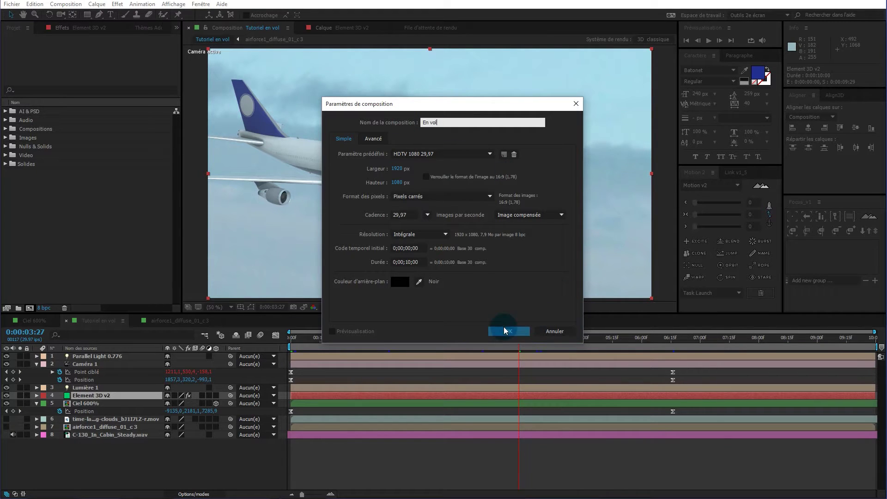
click(509, 331)
Create a new composition from the time-lapse-drifting-clouds clip in the project's Video folder.
click(4, 156)
click(4, 156)
click(177, 408)
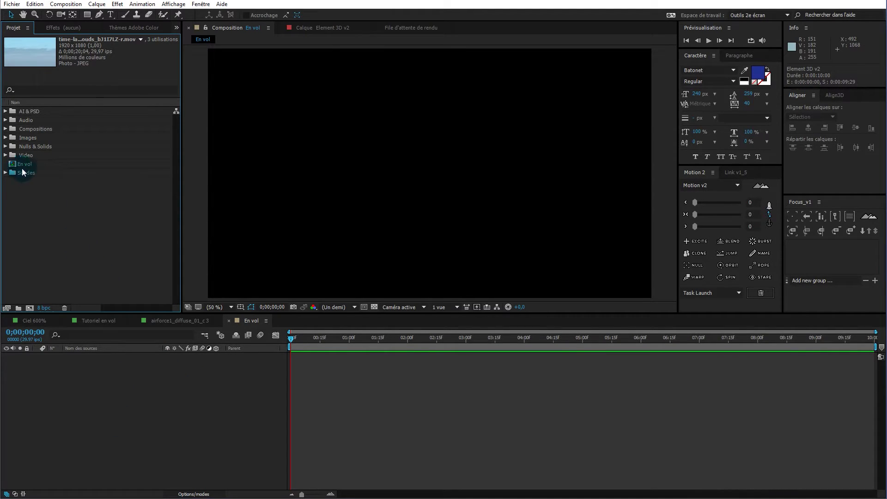
click(5, 155)
click(80, 164)
click(78, 165)
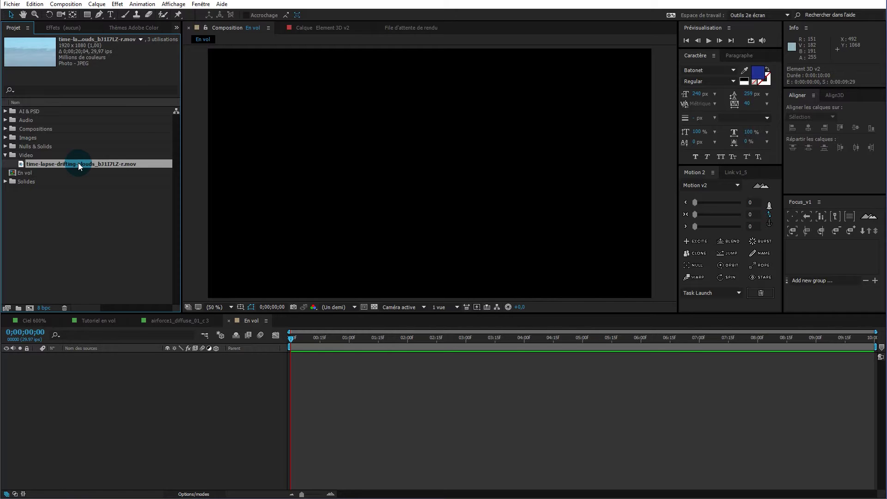
drag(78, 163, 31, 308)
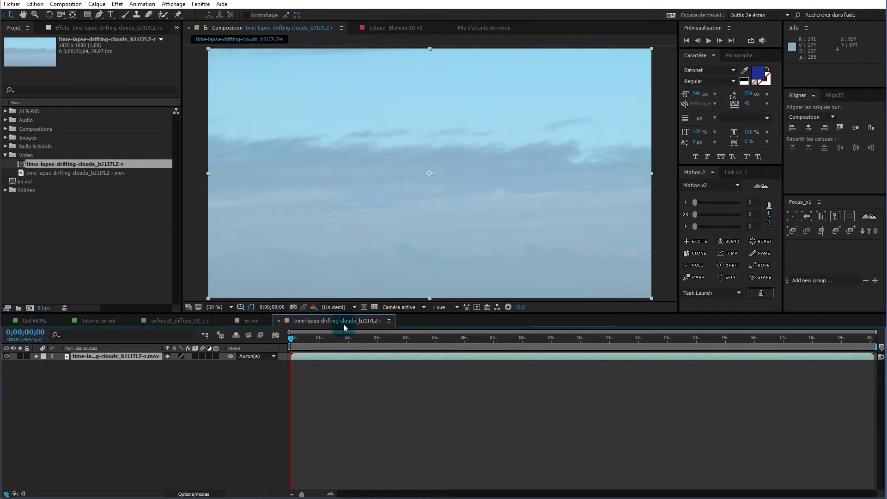
Enlarge the clouds composition six times, to 11520 px wide and 6480 px high.
key(ctrl+k)
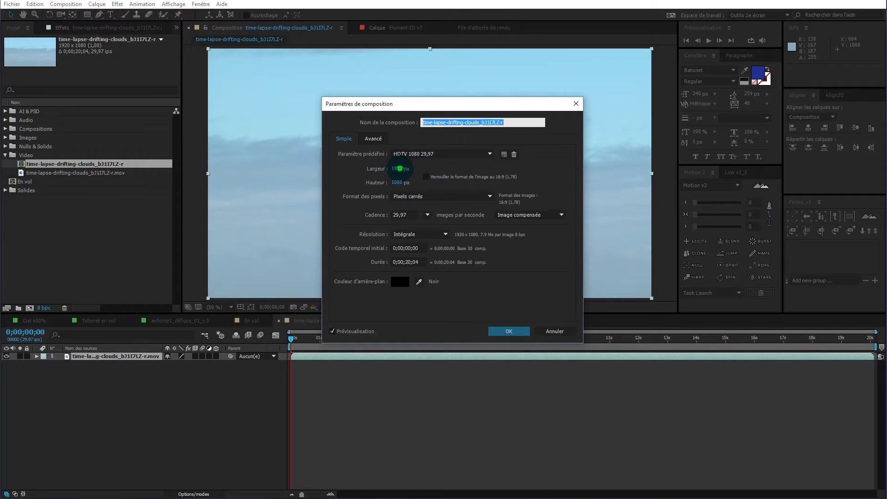
click(399, 168)
click(398, 169)
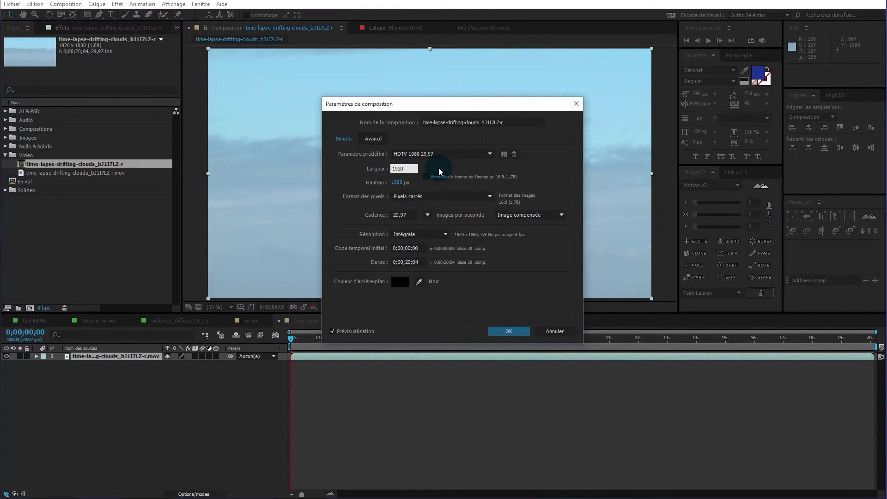
text(*6)
click(410, 182)
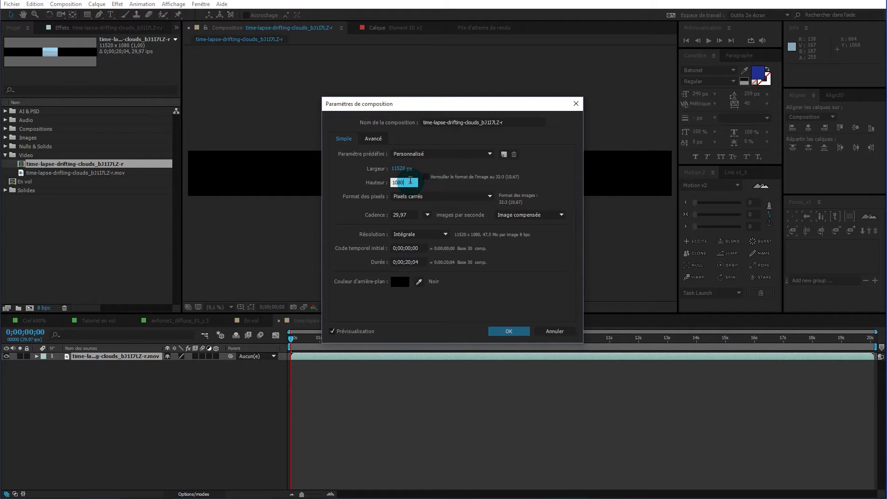
text(*6)
click(451, 292)
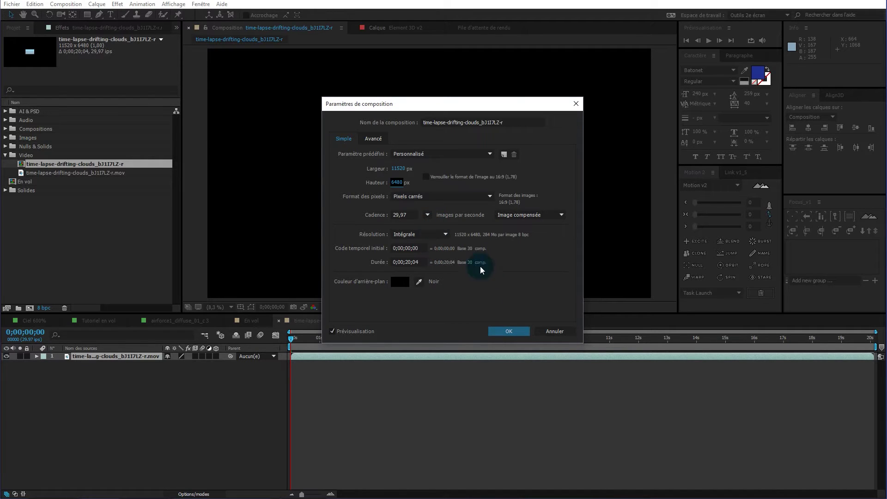
click(509, 331)
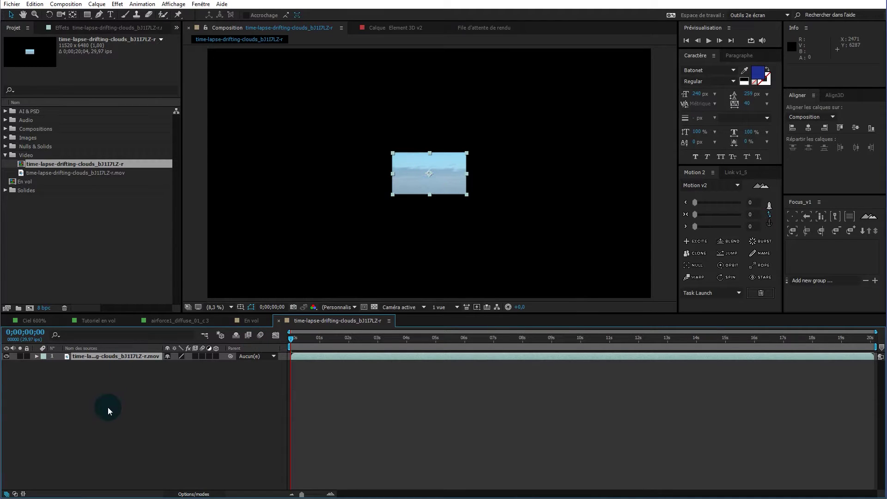
Scale the clouds video layer to 600%.
key(s)
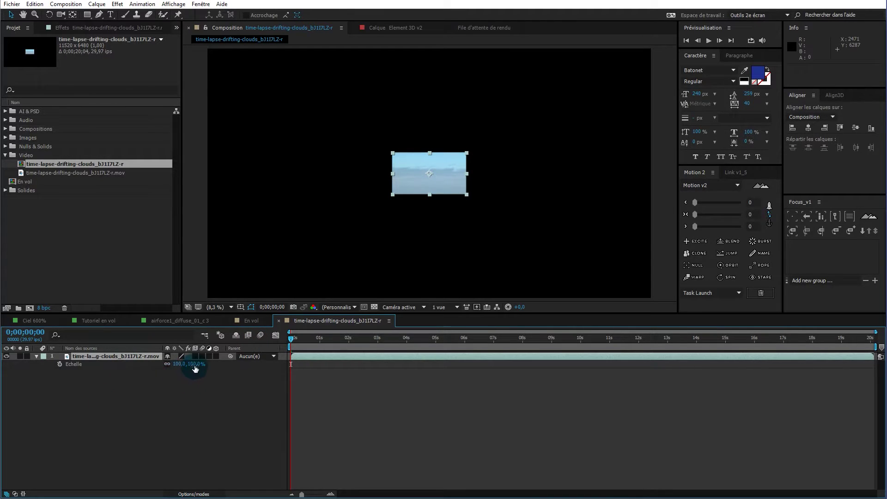
click(194, 365)
text(600)
key(Return)
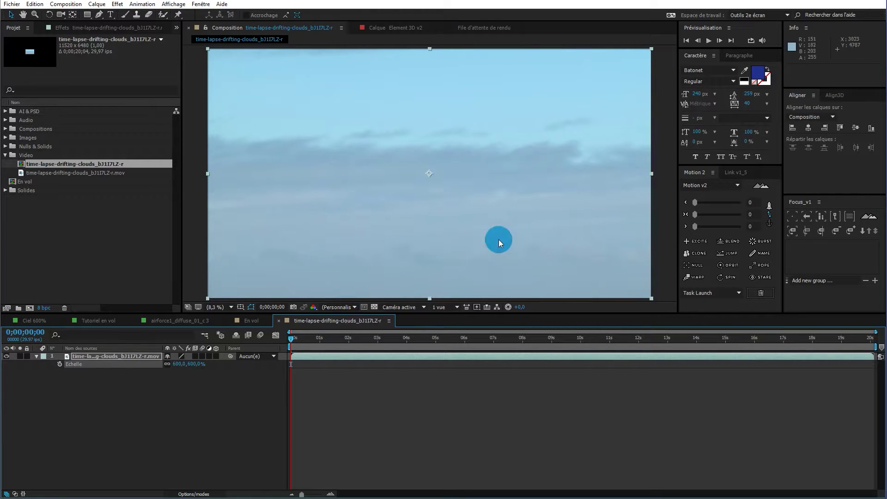
click(353, 307)
click(354, 308)
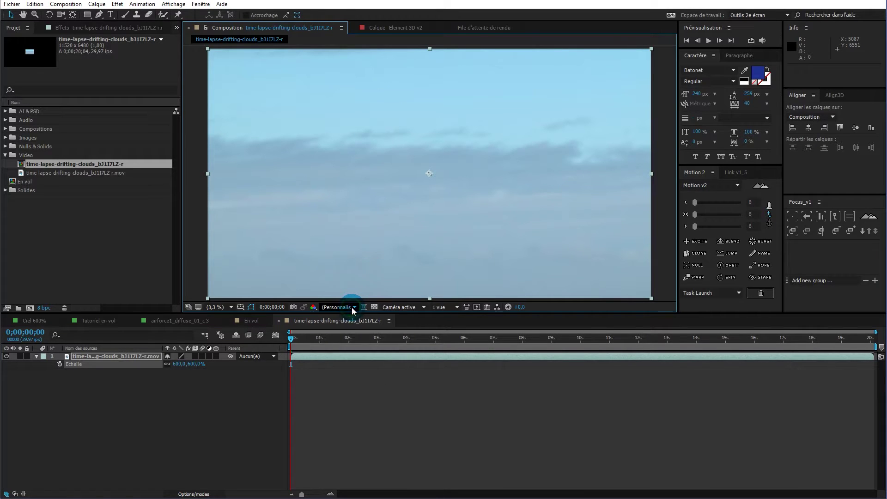
click(156, 408)
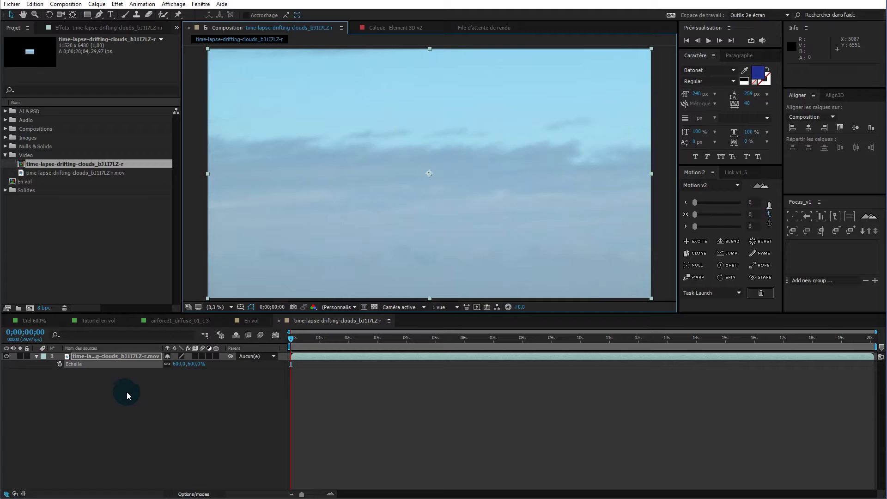
Apply the Niveaux color correction effect to the clouds layer.
click(125, 359)
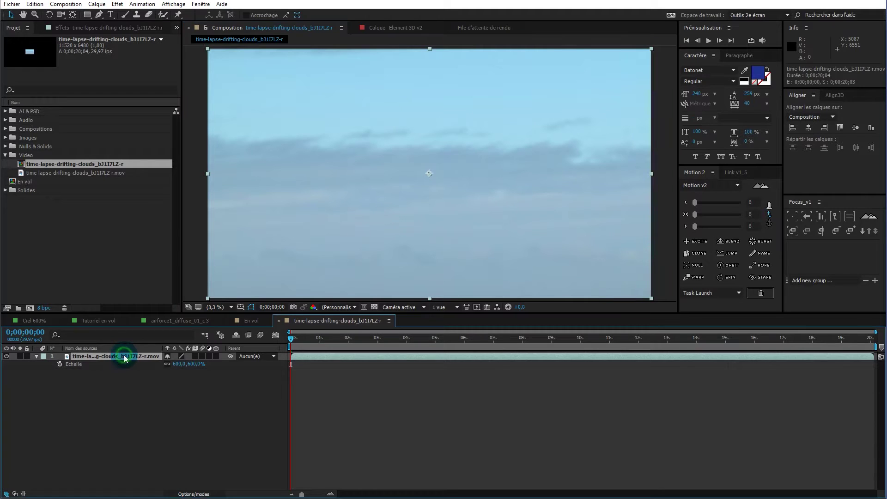
click(83, 28)
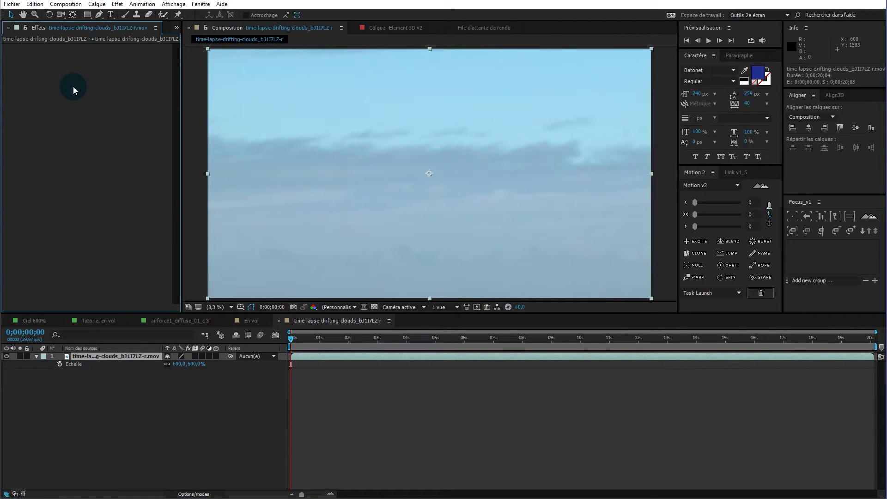
right_click(85, 68)
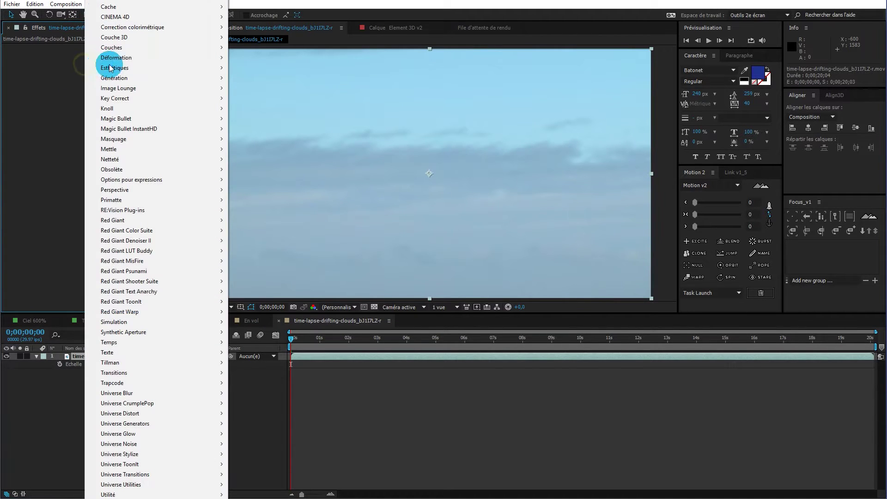
mouse_move(152, 33)
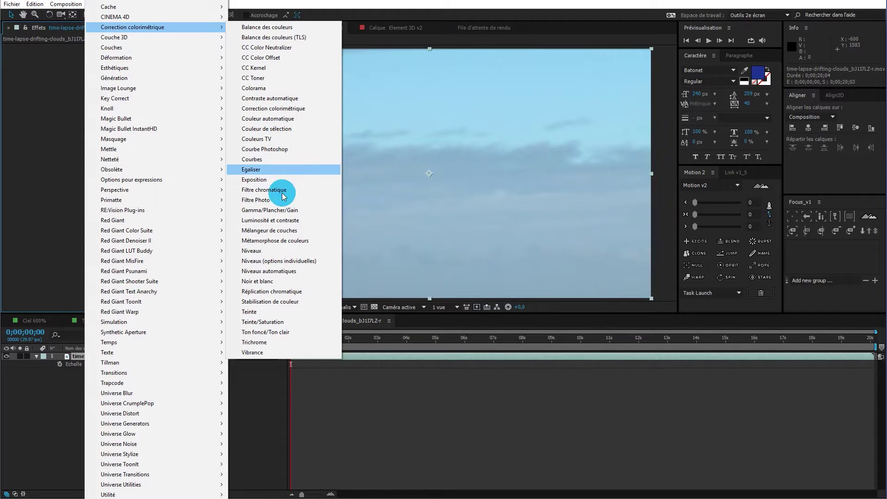
click(281, 252)
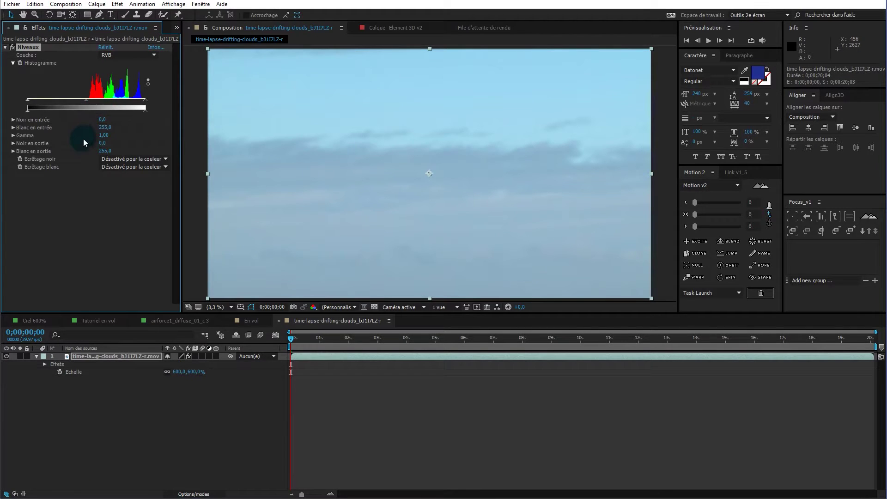
Set Niveaux's input black to 100 and gamma to 1,95, comparing the layer with and without the effect.
mouse_move(86, 106)
mouse_down()
mouse_move(106, 104)
mouse_move(82, 107)
mouse_up()
drag(27, 99, 92, 107)
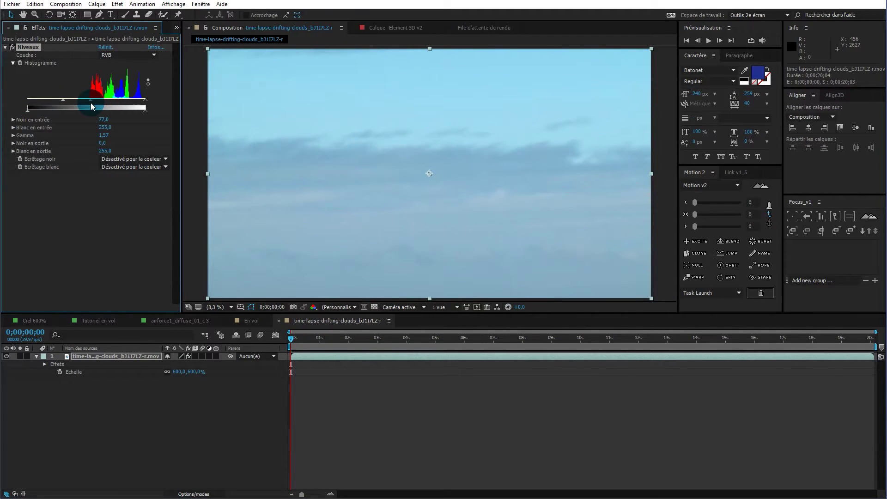
click(12, 47)
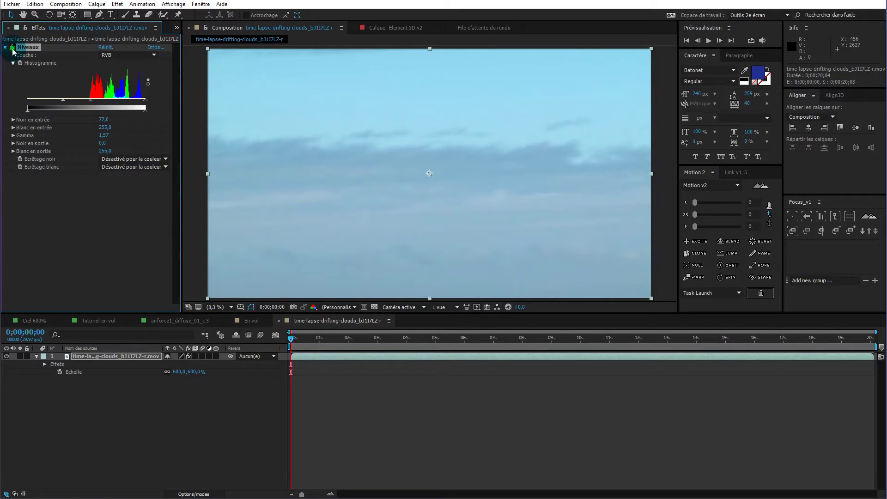
click(11, 48)
click(12, 48)
click(12, 48)
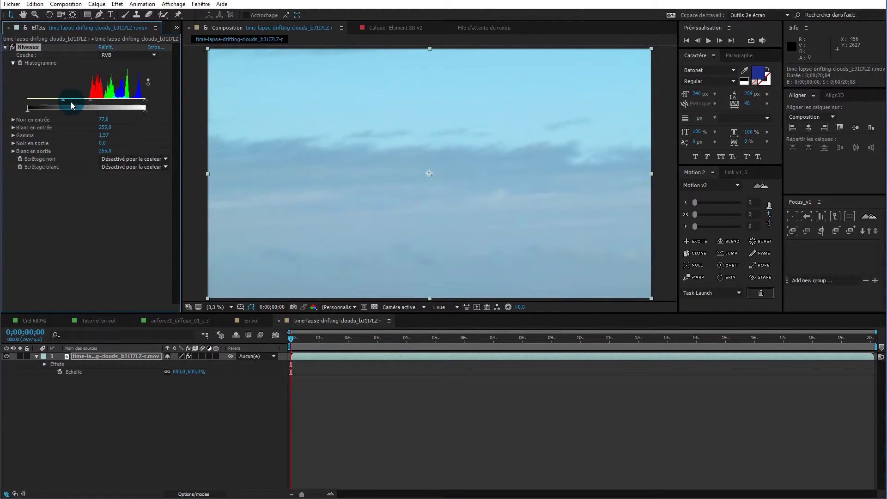
drag(63, 100, 93, 102)
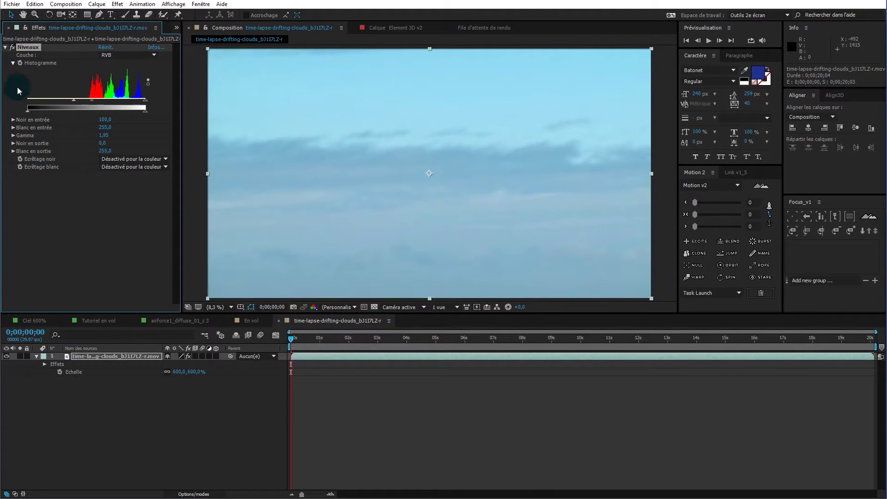
click(5, 49)
Add a Courbes effect to the clouds layer and shape a slight S-curve that darkens the shadows and brightens the highlights.
right_click(73, 80)
mouse_move(121, 27)
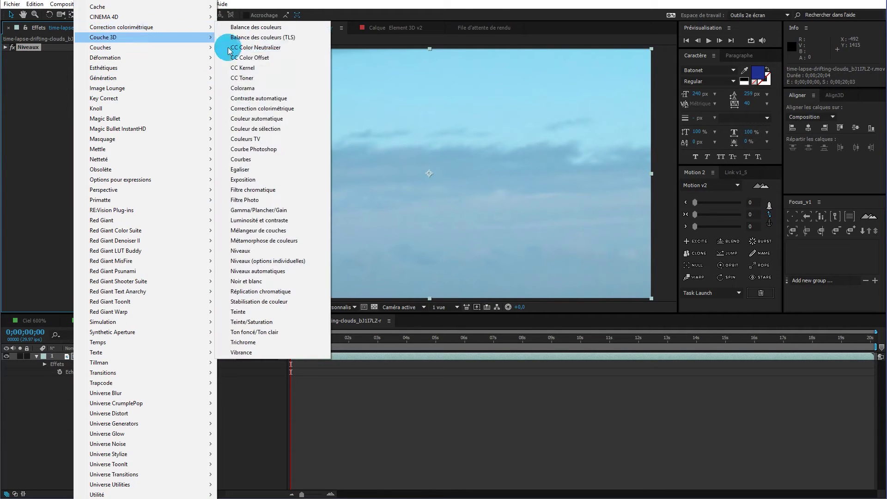
click(265, 162)
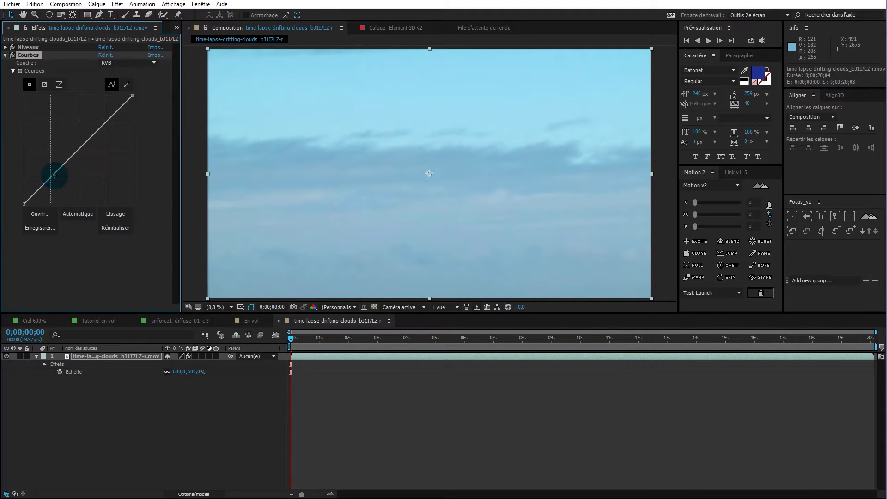
drag(54, 175, 56, 180)
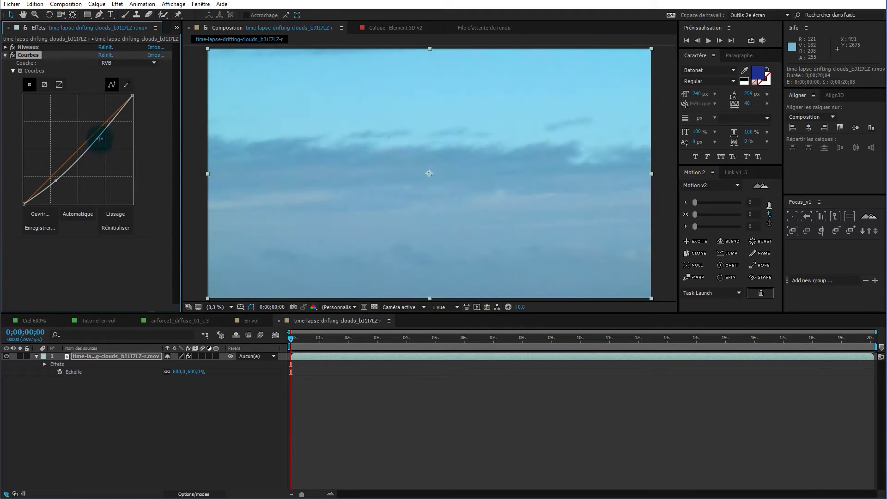
drag(99, 134, 101, 125)
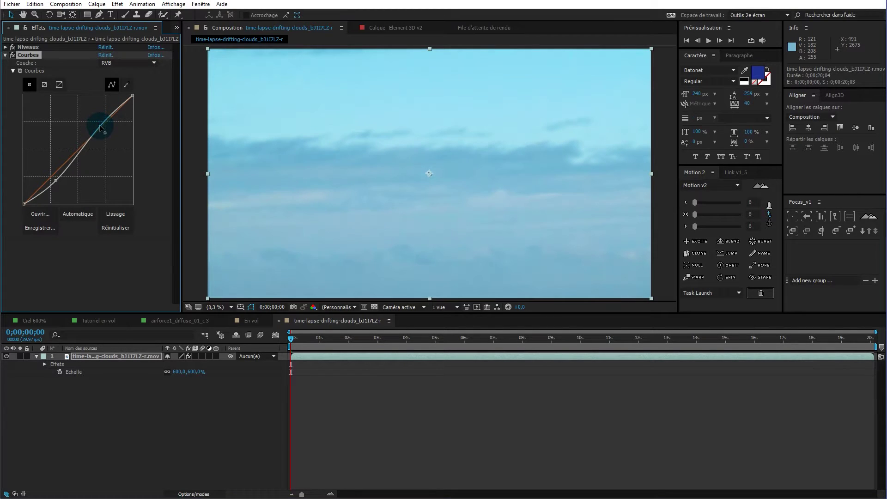
click(7, 57)
Add a second Courbes effect to the clouds layer and slightly raise the midtones of its RVB curve.
right_click(103, 85)
mouse_move(243, 31)
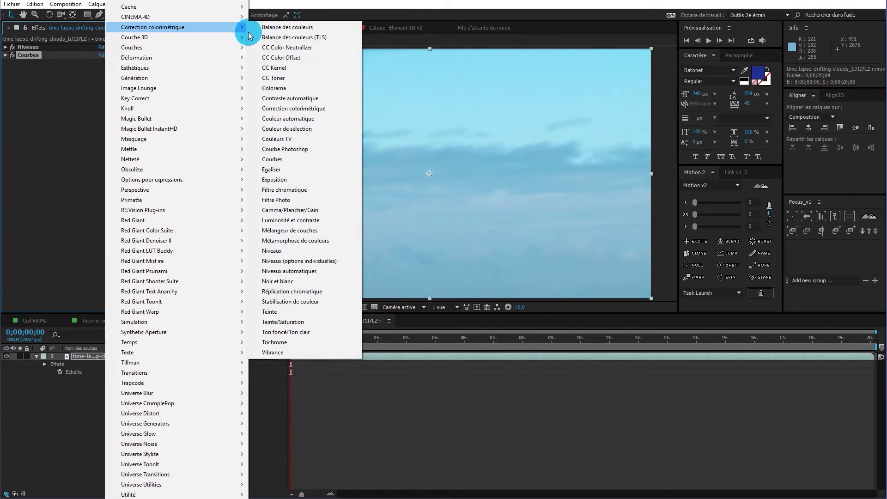
click(287, 160)
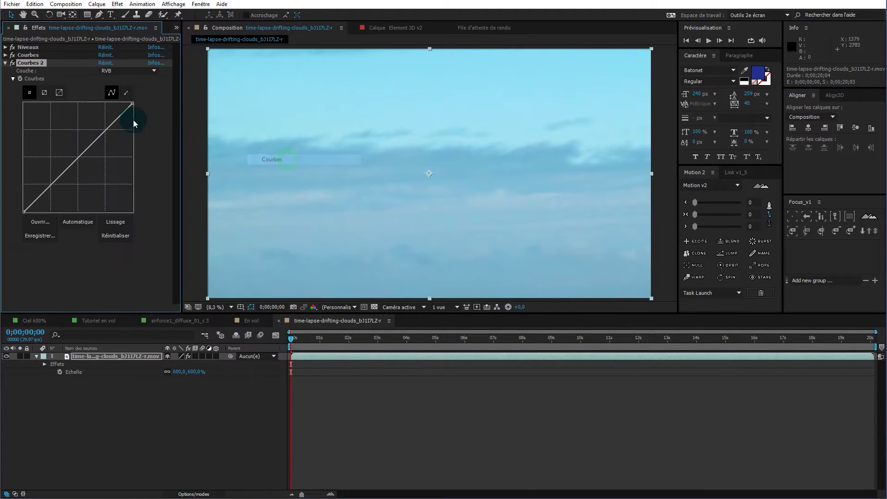
drag(76, 160, 76, 154)
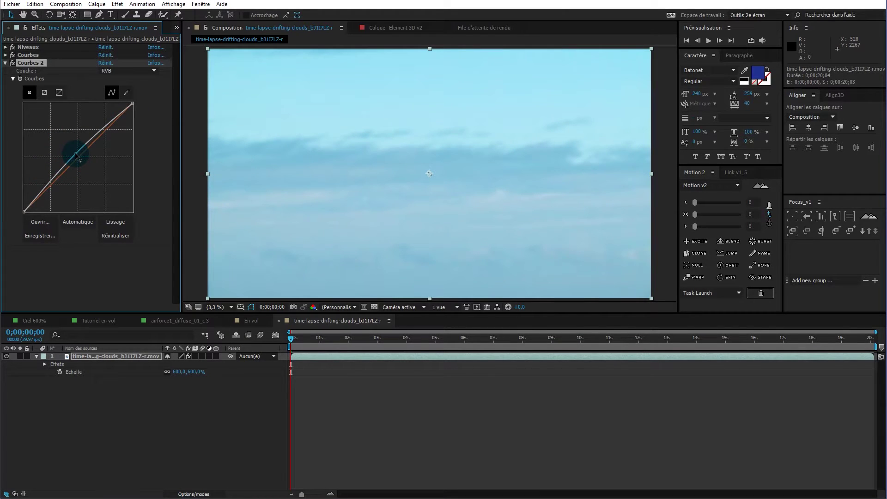
In Courbes 2, raise the Rouge curve's midtones slightly and lower the Bleu curve's midtones slightly.
click(79, 158)
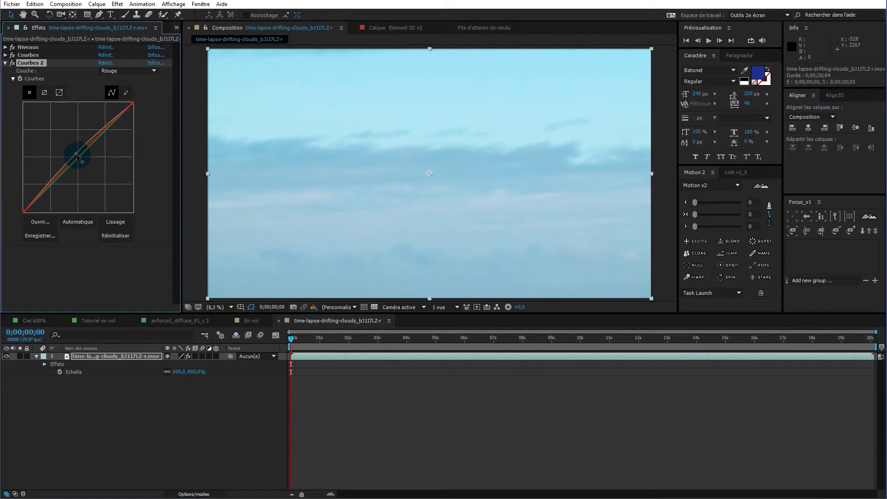
click(115, 70)
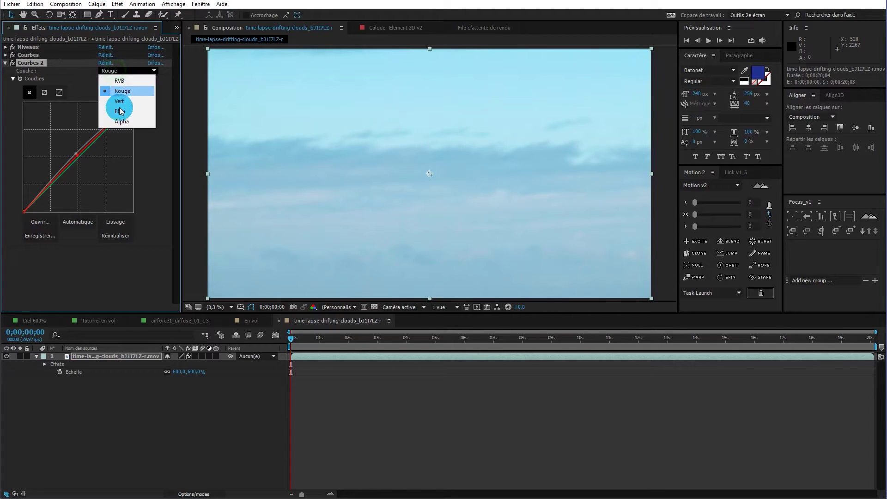
click(120, 111)
drag(79, 158, 80, 163)
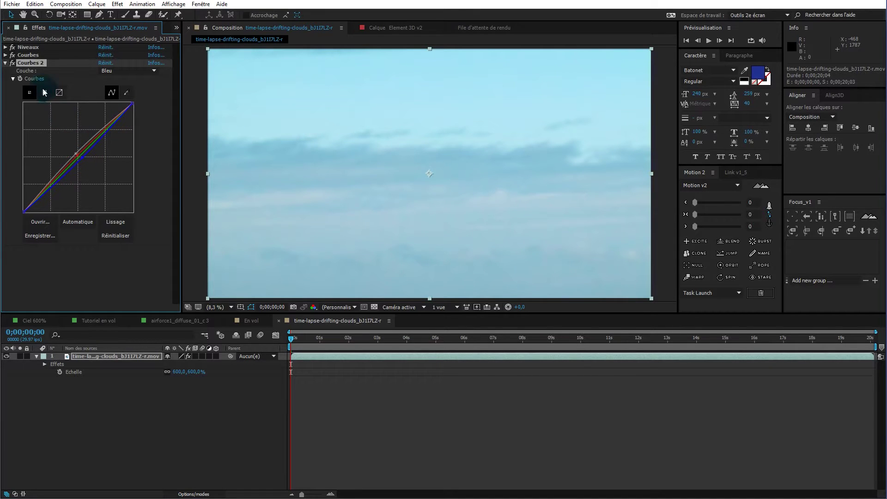
click(6, 63)
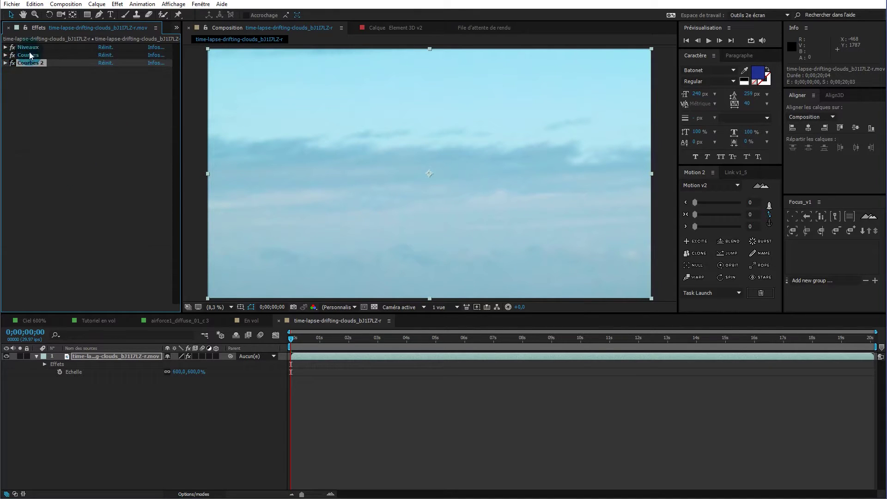
Compare the clouds image with and without the Niveaux, Courbes and Courbes 2 effects together.
shift+click(33, 47)
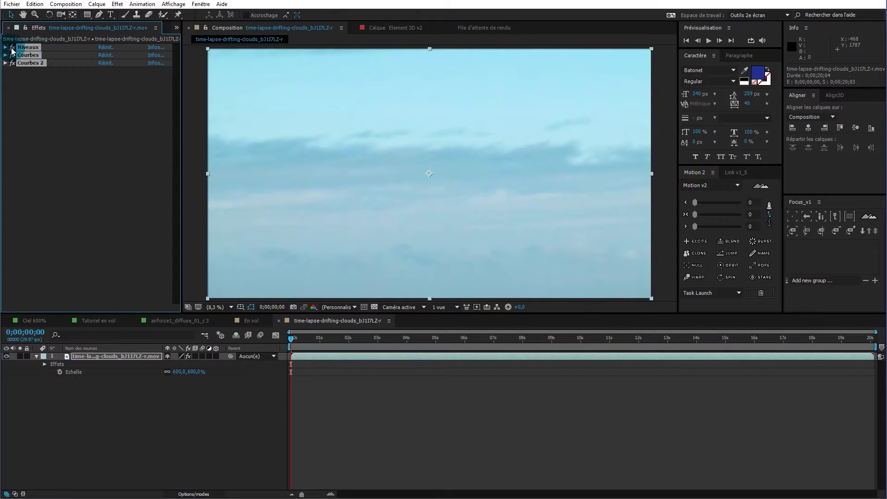
click(12, 48)
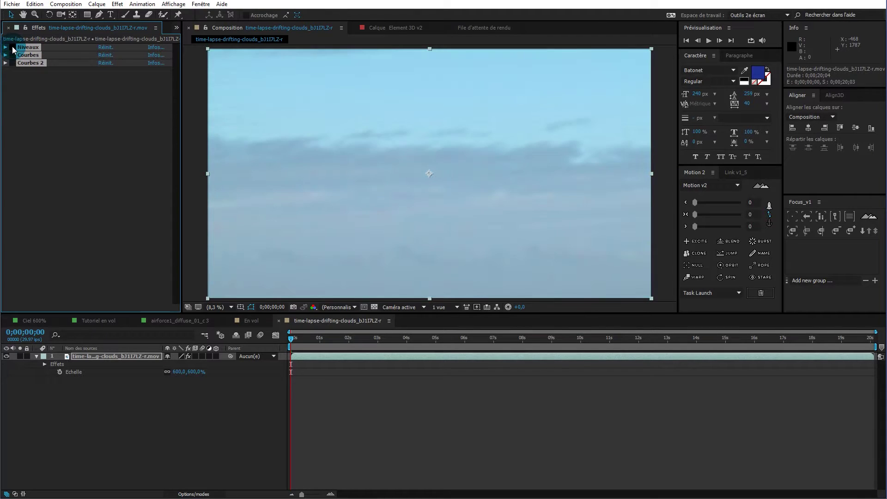
click(12, 48)
click(13, 48)
click(13, 47)
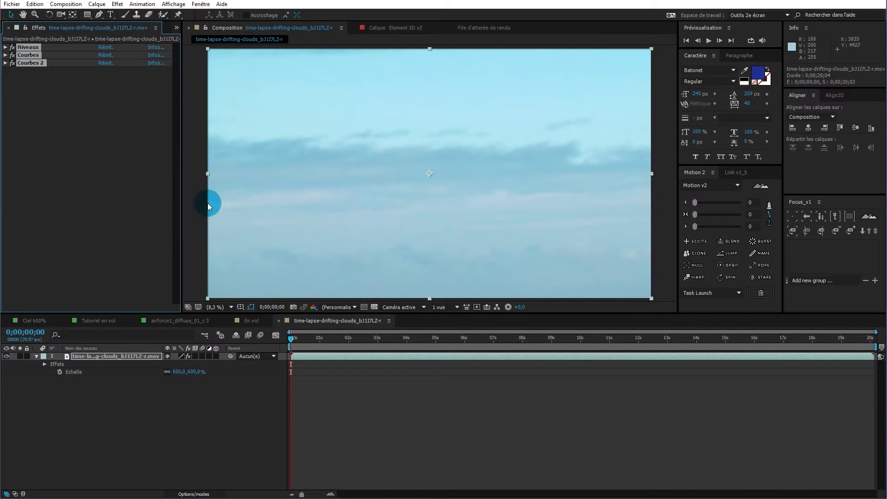
click(85, 132)
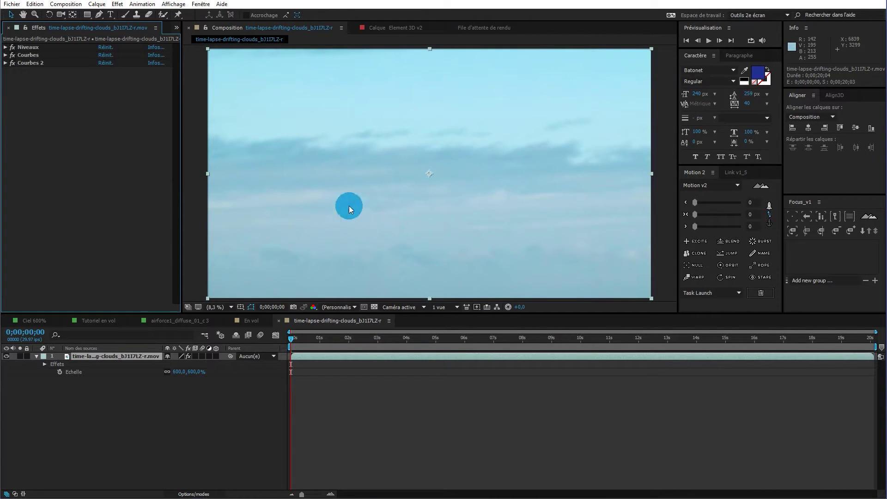
Check the clouds' grain at 100 % magnification and apply the Flou accéléré effect to the layer.
click(219, 307)
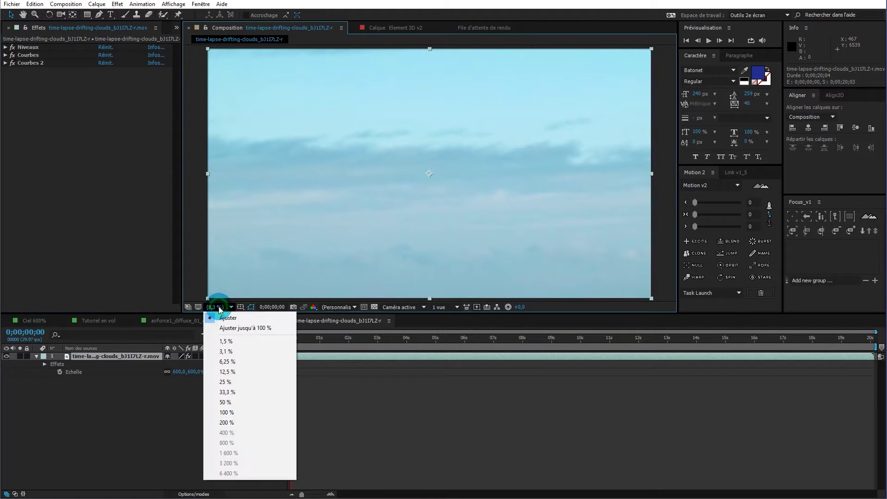
click(229, 412)
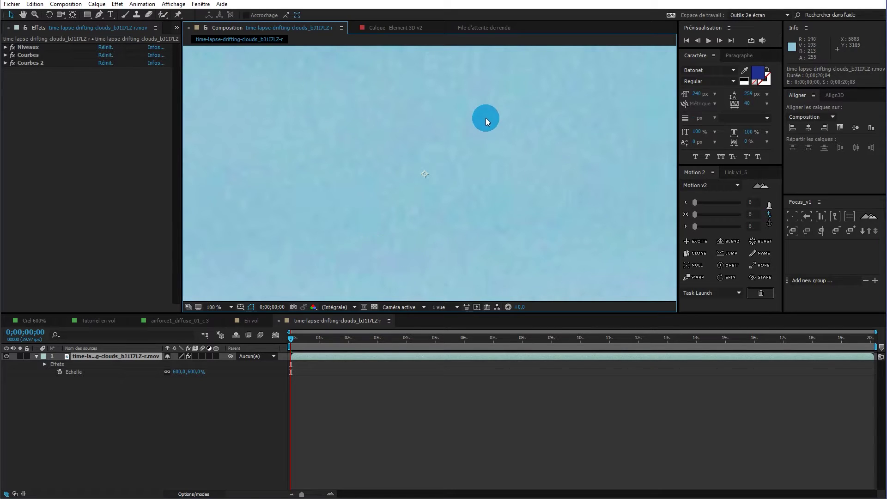
right_click(104, 138)
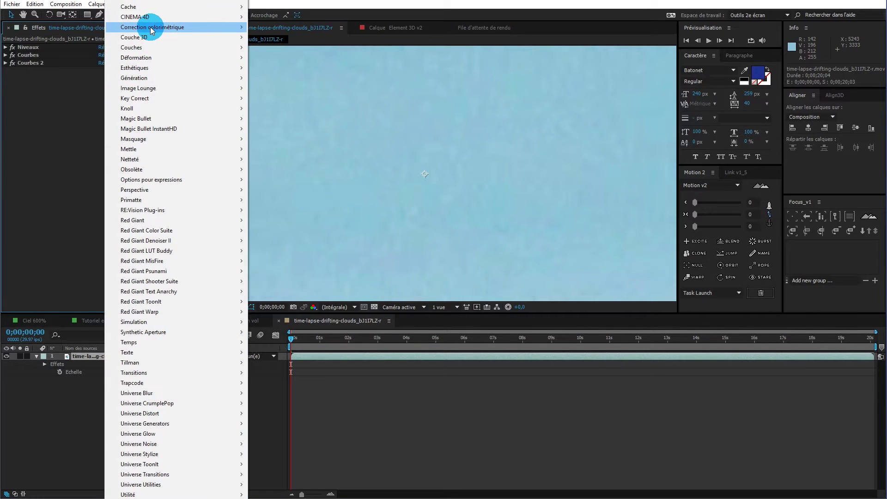
click(66, 160)
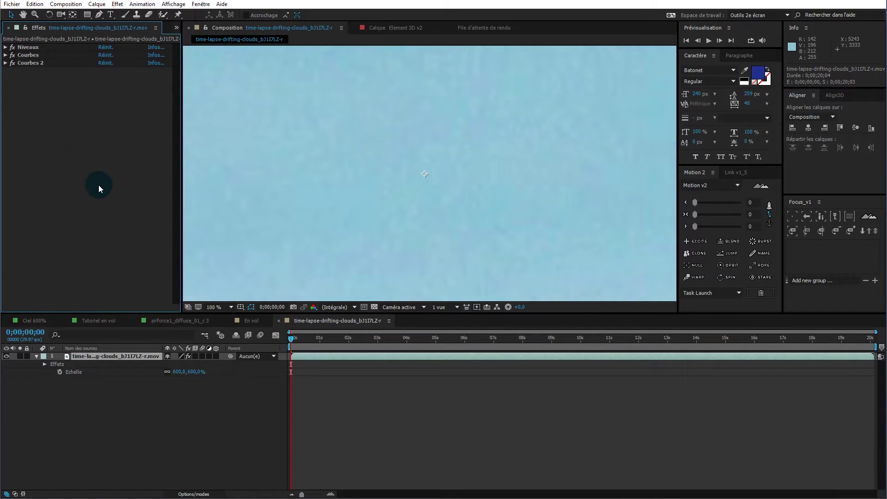
right_click(96, 196)
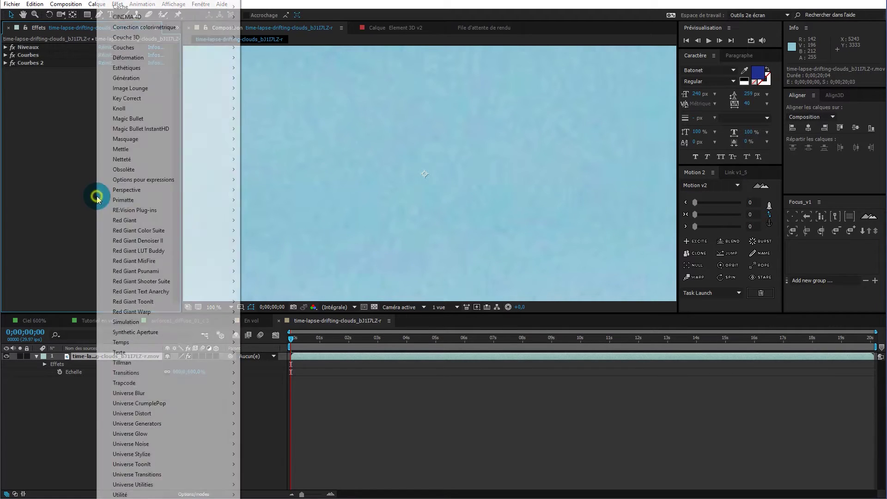
mouse_move(142, 50)
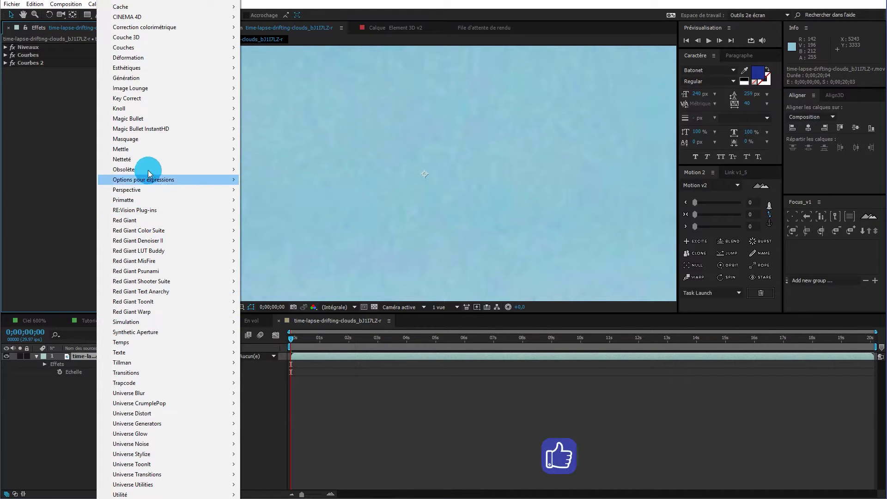
mouse_move(148, 160)
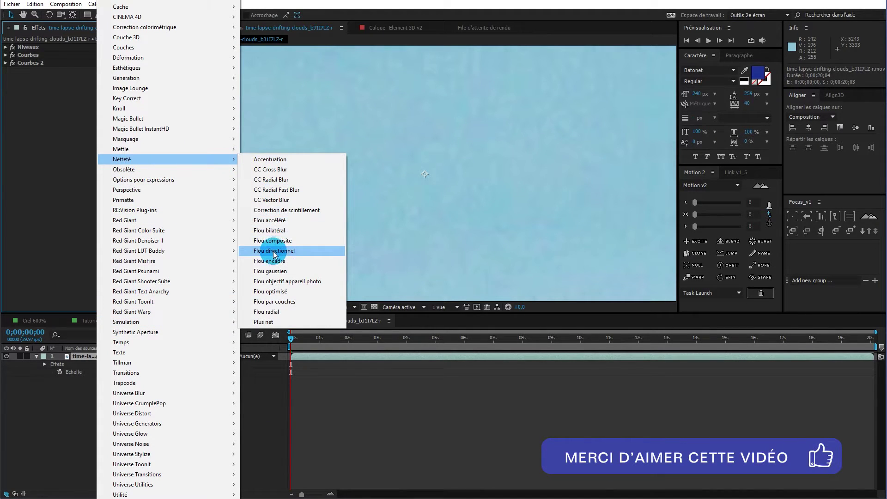
click(278, 220)
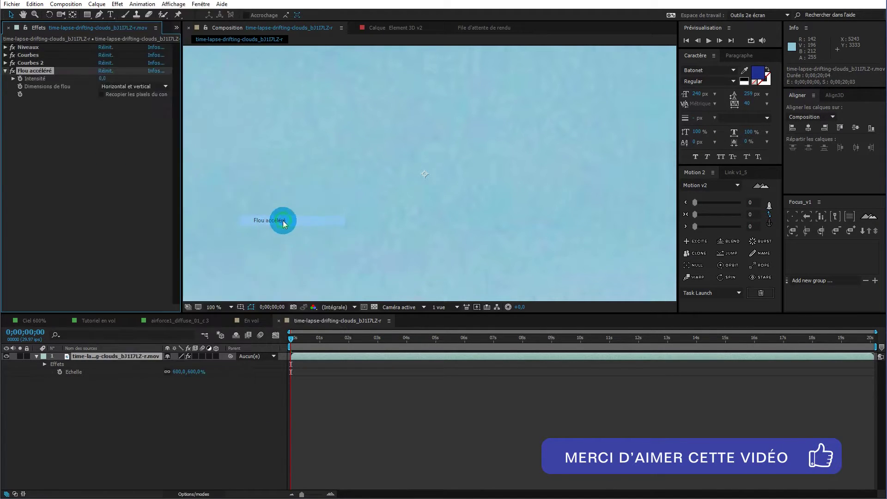
Turn on edge-pixel repetition for Flou accéléré and set its Intensité to 20.
click(101, 94)
drag(101, 79, 118, 152)
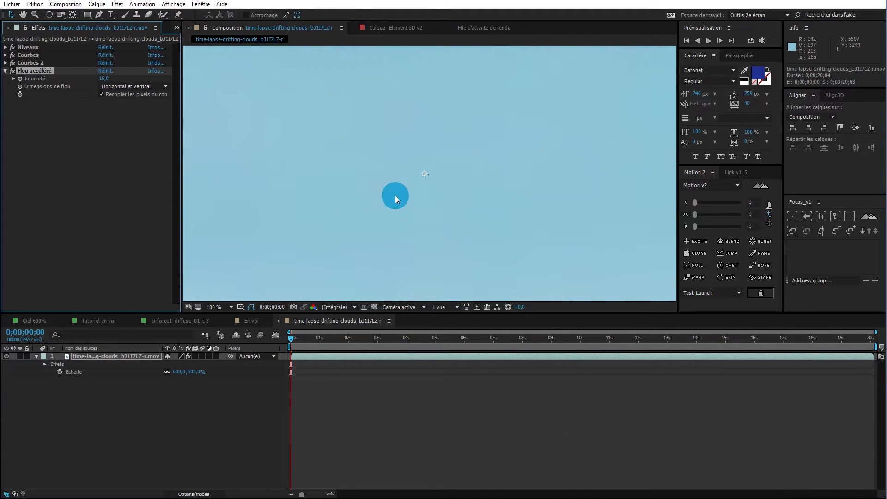
drag(103, 80, 102, 83)
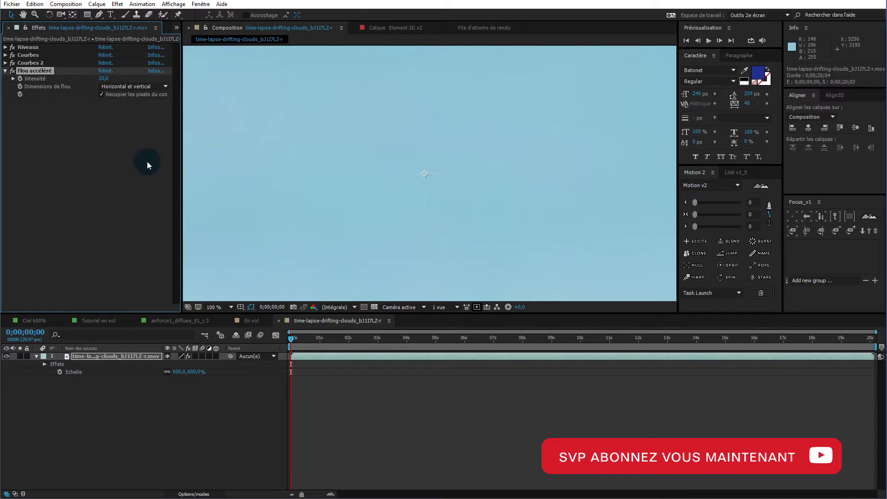
scroll(408, 188, down, 5)
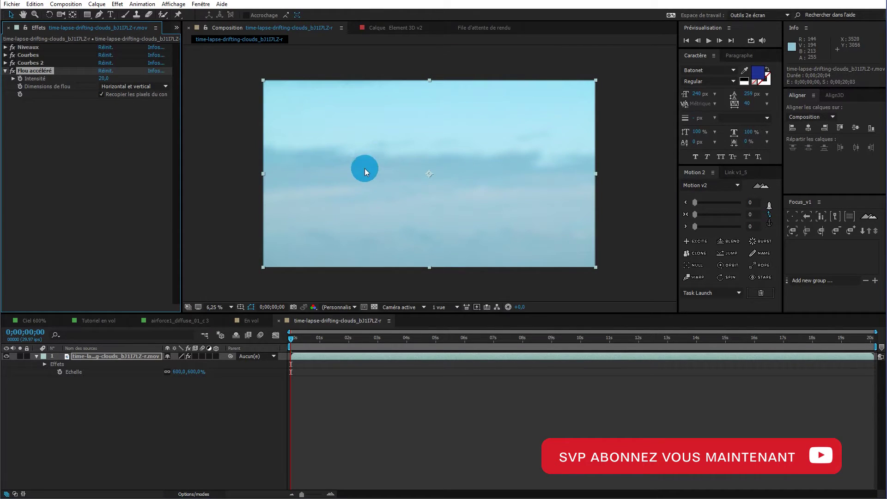
Disable Flou accéléré and apply the Red Giant Denoiser II effect with Noise Reduction at 300 %.
click(13, 71)
click(134, 174)
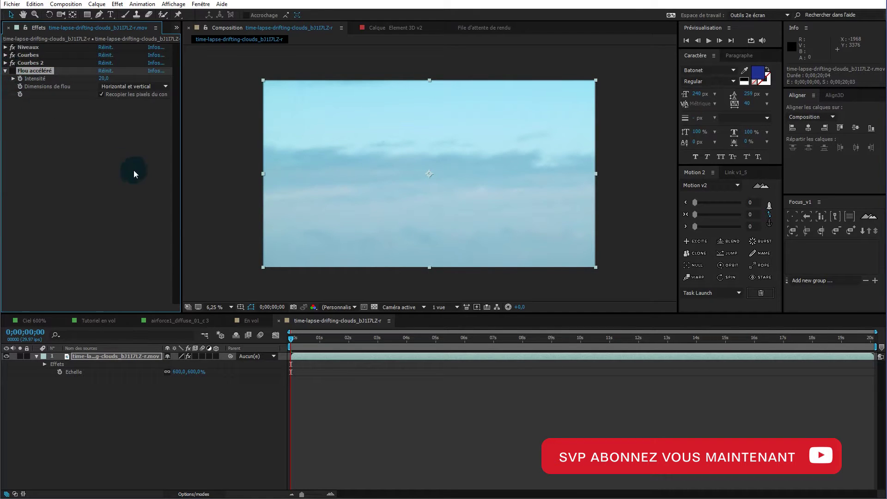
right_click(99, 152)
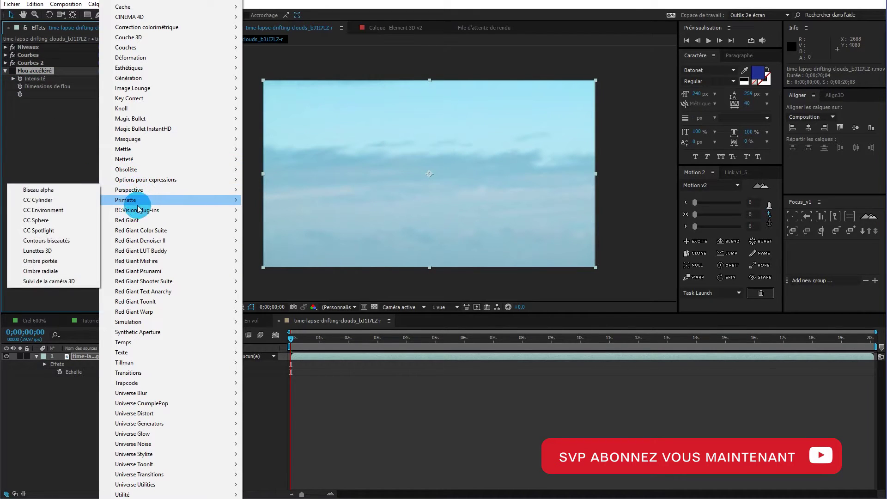
mouse_move(138, 230)
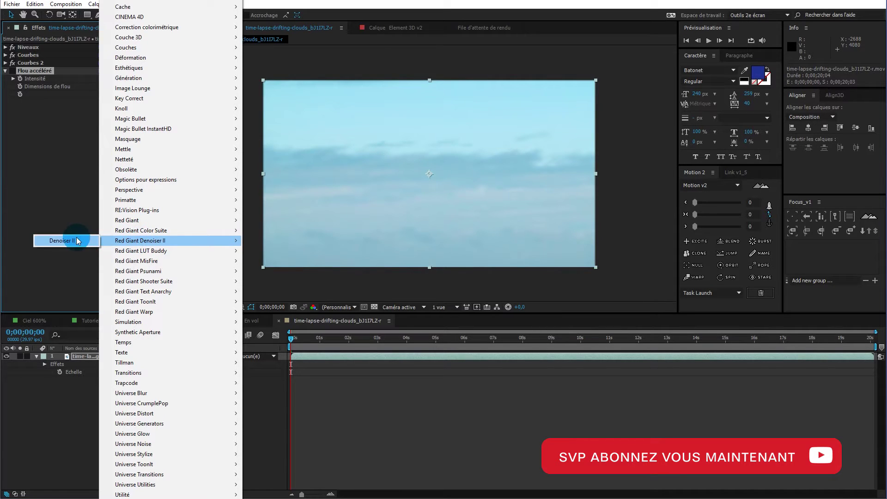
click(77, 241)
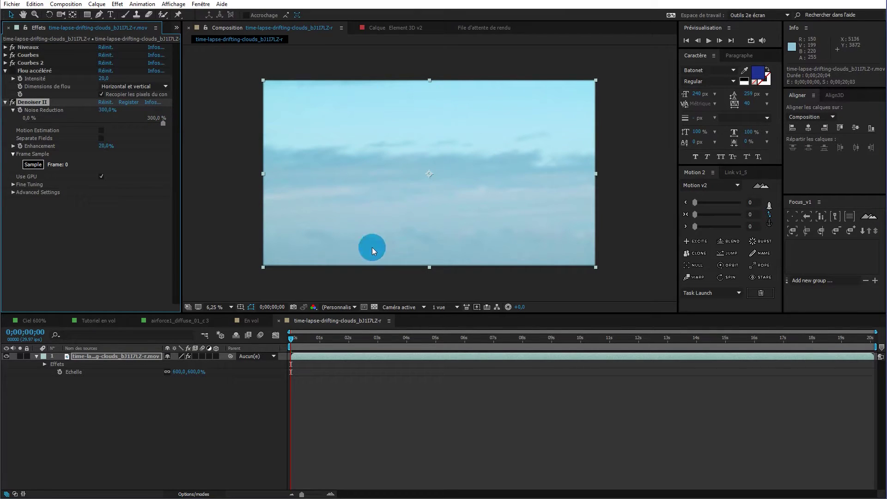
Inspect a cloud edge at 100 % magnification, comparing it with and without Denoiser II.
click(215, 307)
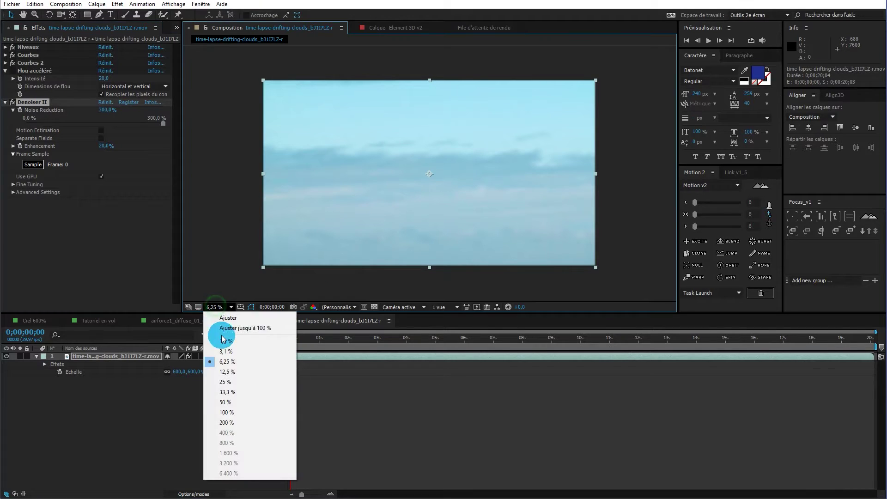
click(228, 412)
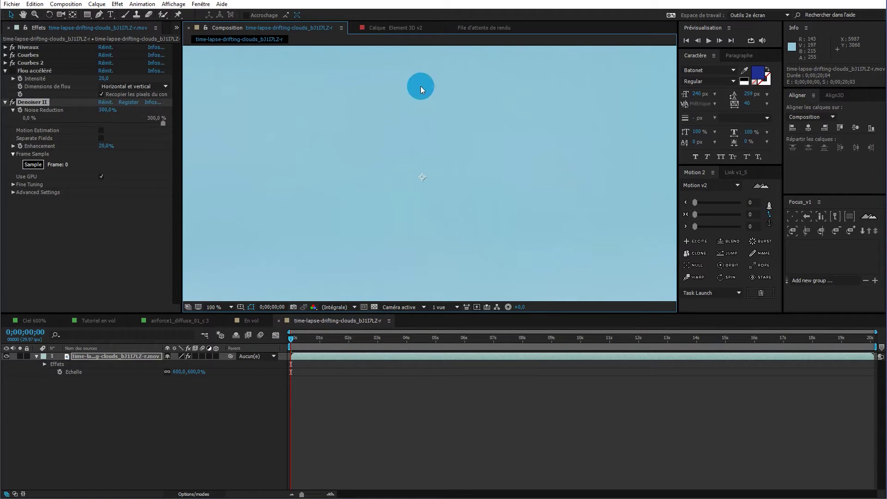
key(space)
drag(559, 146, 293, 184)
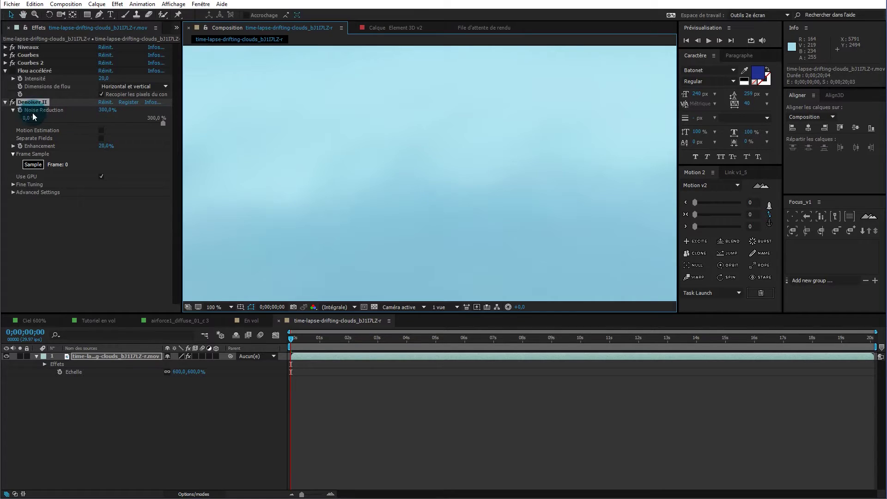
click(12, 102)
click(13, 102)
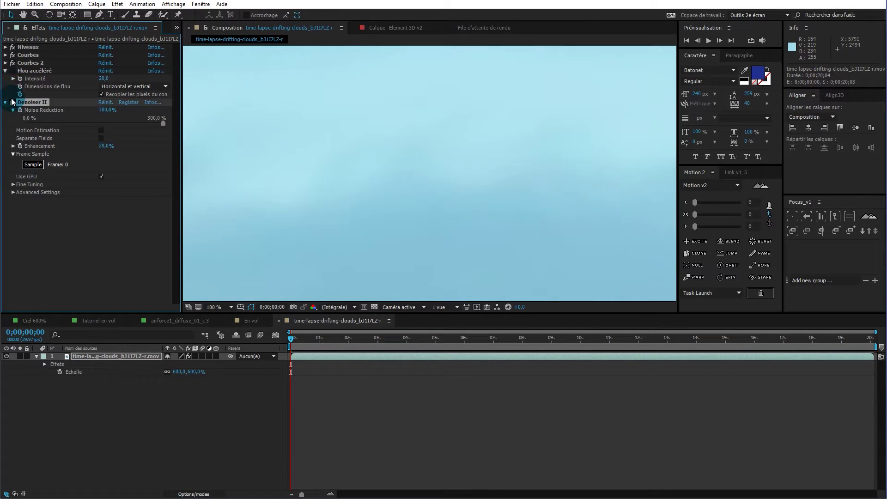
Disable Denoiser II and re-enable Flou accéléré on the clouds layer.
click(12, 102)
click(13, 72)
click(389, 159)
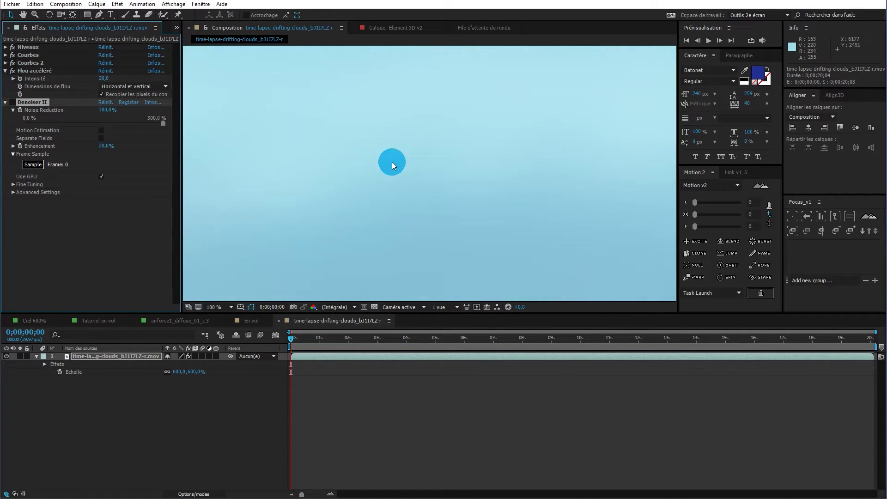
Set the Flou accéléré Intensité to 10.
click(101, 79)
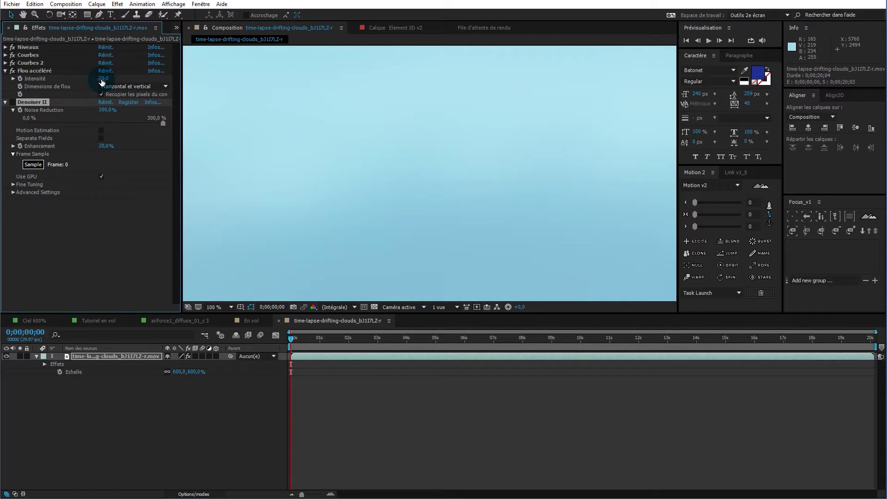
click(102, 79)
text(10)
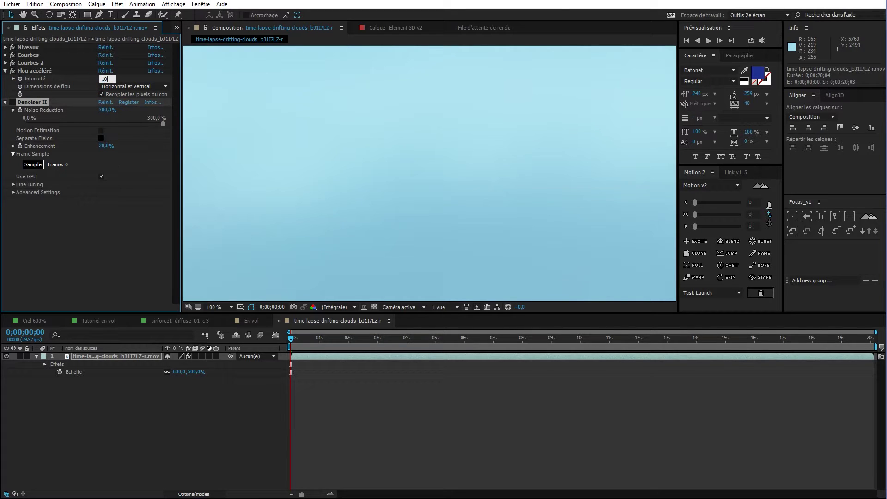
click(116, 137)
click(209, 145)
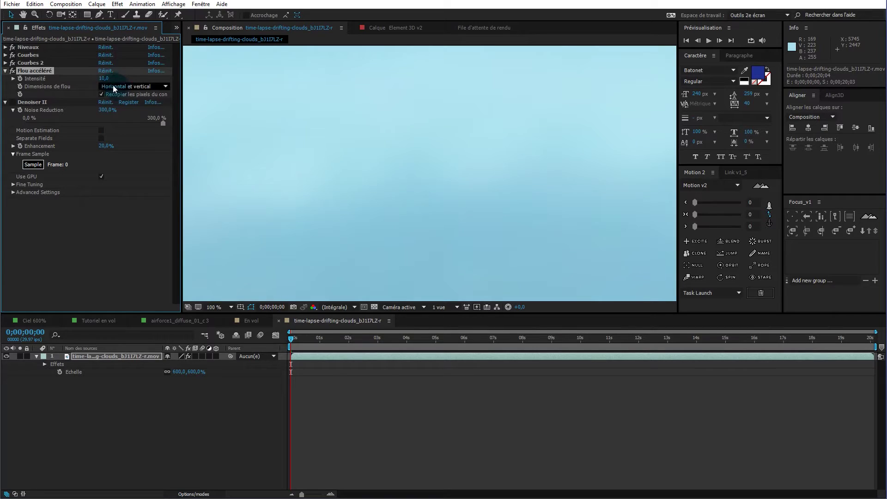
Set the Flou accéléré Intensité to 5 on the clouds layer.
click(105, 77)
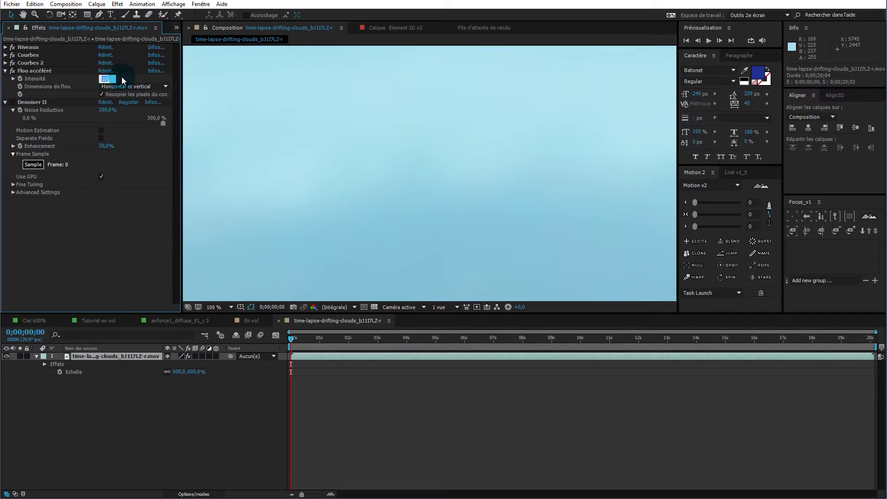
text(5)
key(Return)
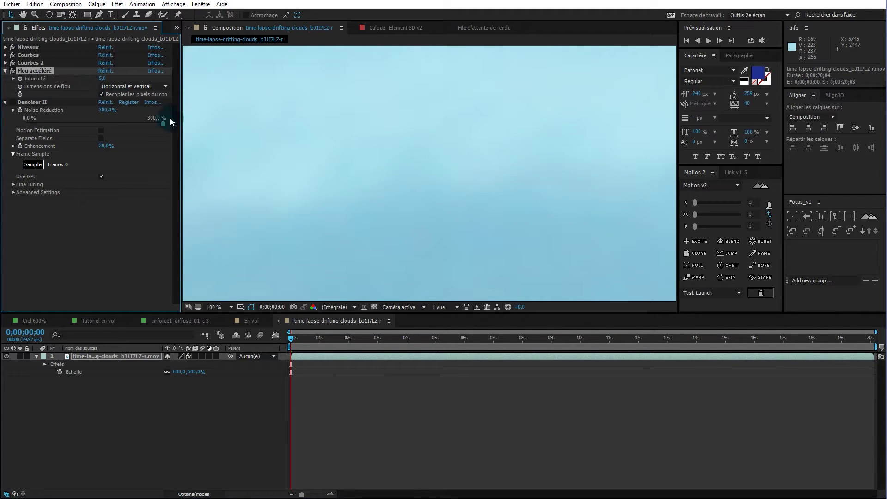
scroll(511, 178, down, 8)
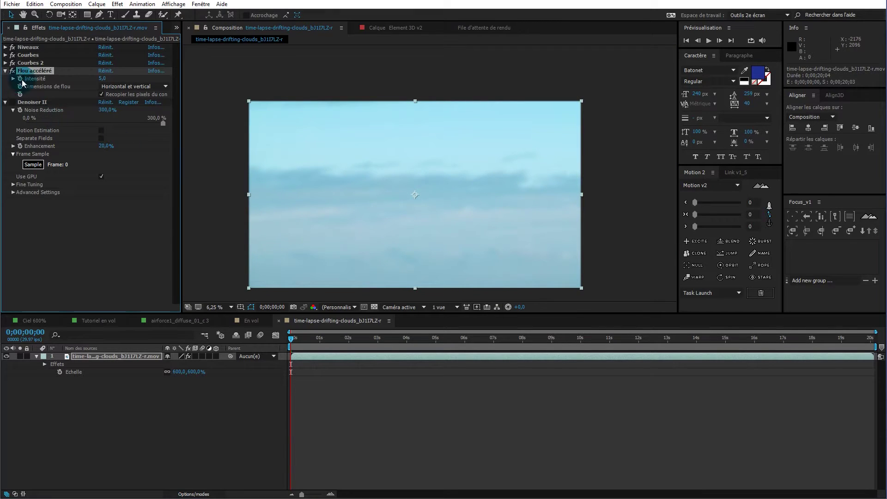
click(103, 79)
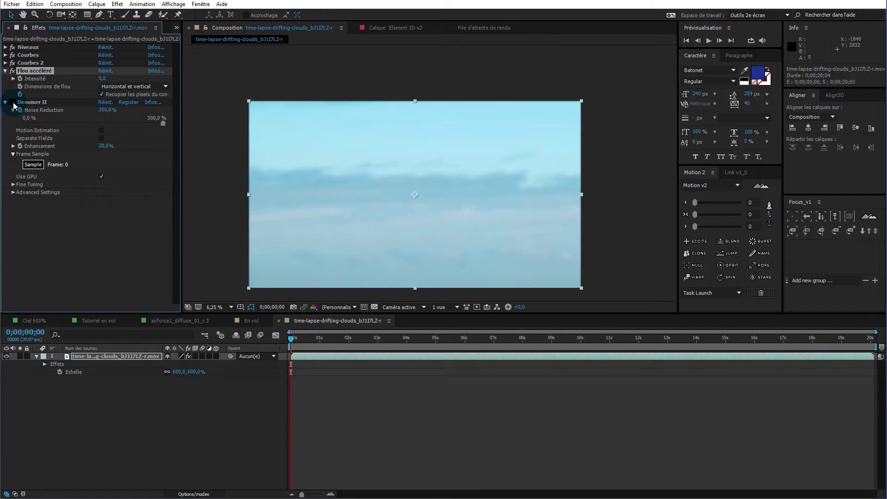
Re-enable Denoiser II on the clouds layer and delete the Flou accéléré effect.
click(13, 70)
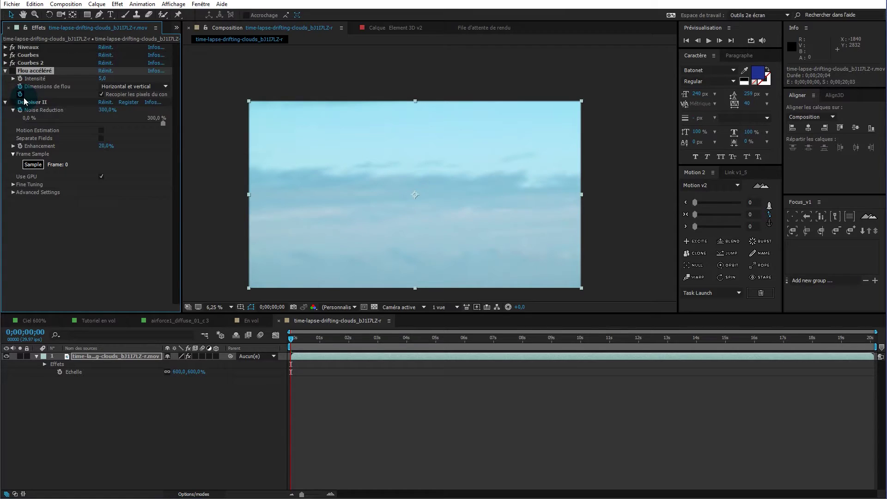
click(11, 102)
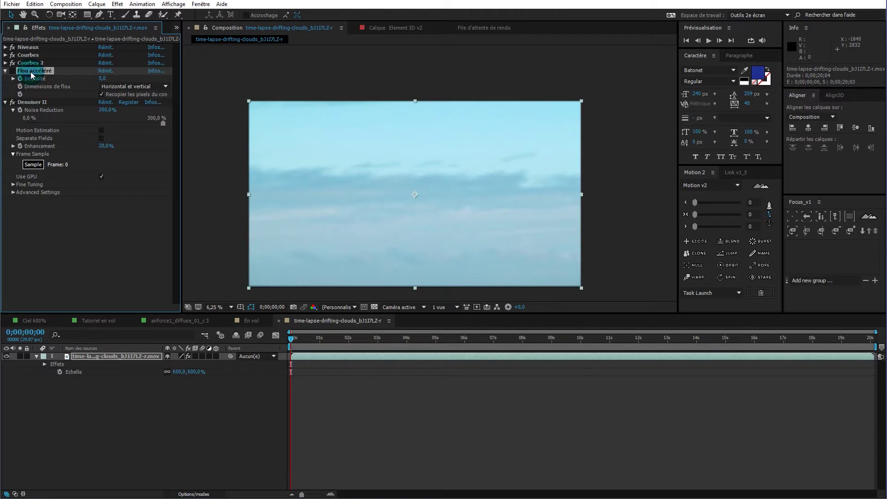
key(Delete)
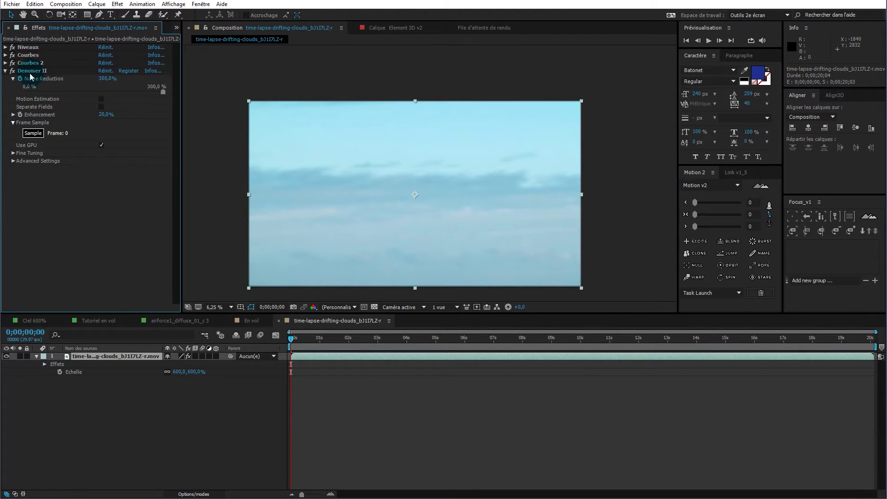
click(5, 70)
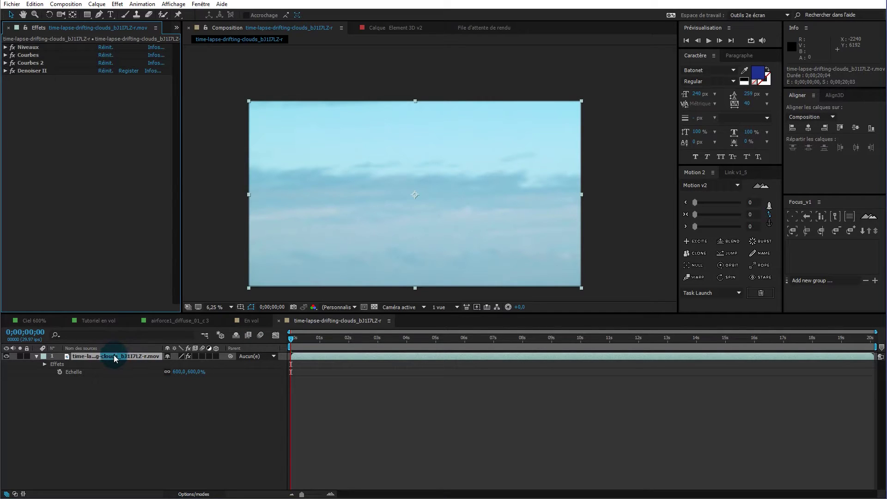
Close the time-lapse-drifting-clouds composition and add it as a layer in the En vol composition.
click(36, 355)
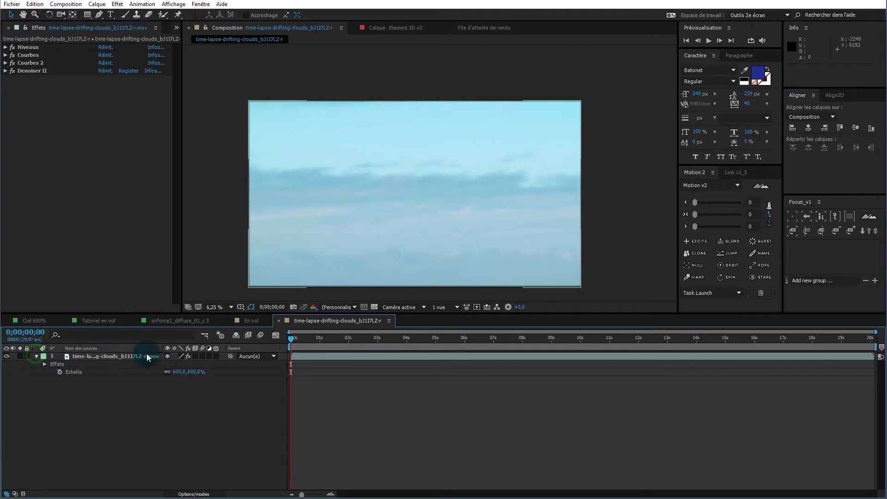
click(279, 321)
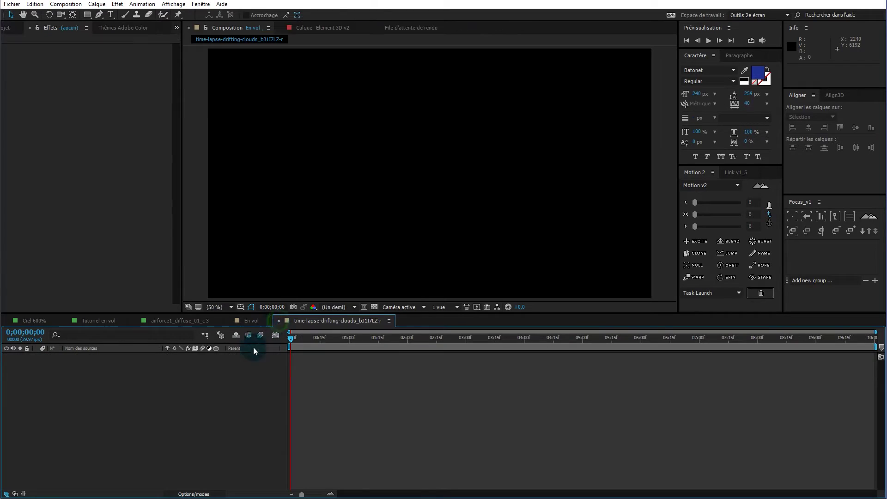
click(6, 28)
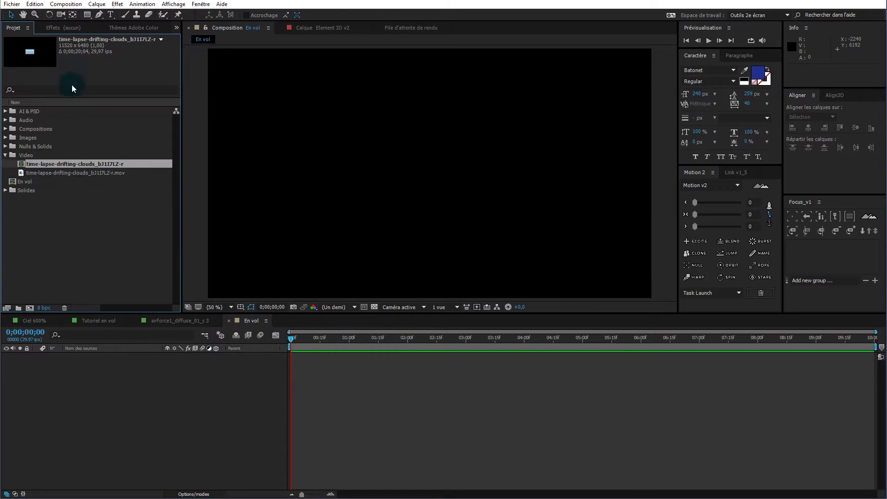
drag(73, 162, 91, 363)
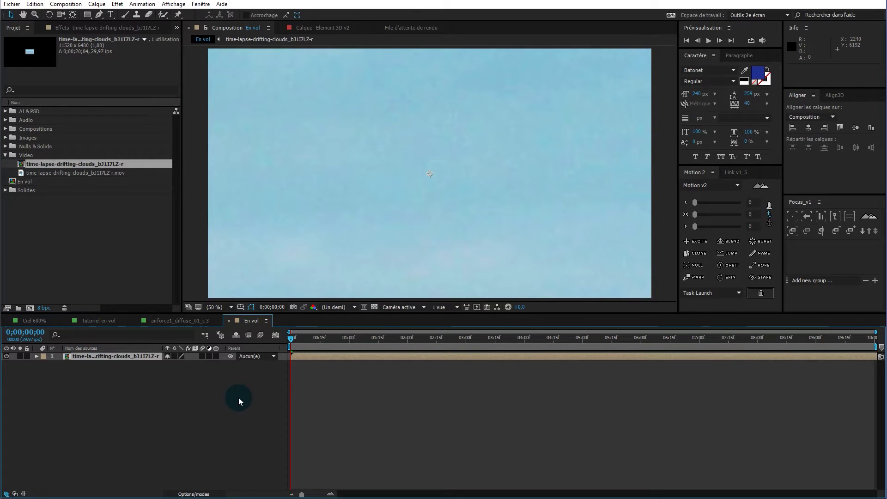
Set the preview resolution of the En vol composition to Intégrale.
click(341, 307)
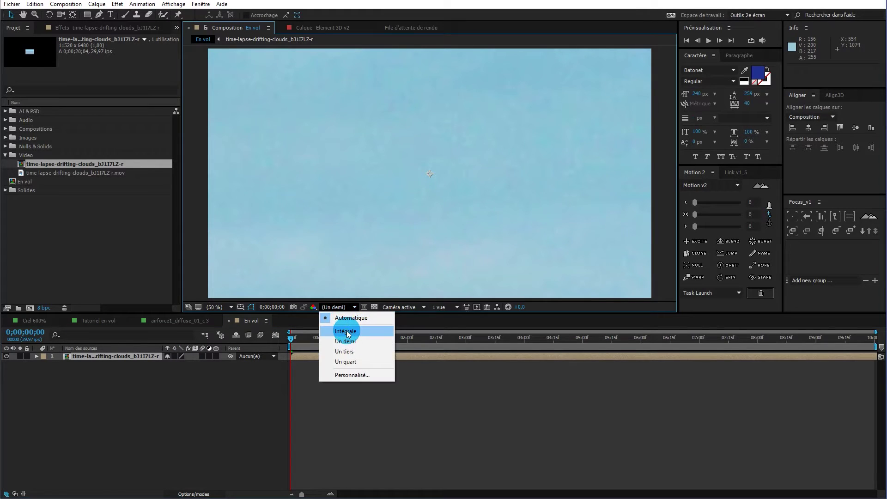
click(347, 331)
scroll(414, 248, down, 6)
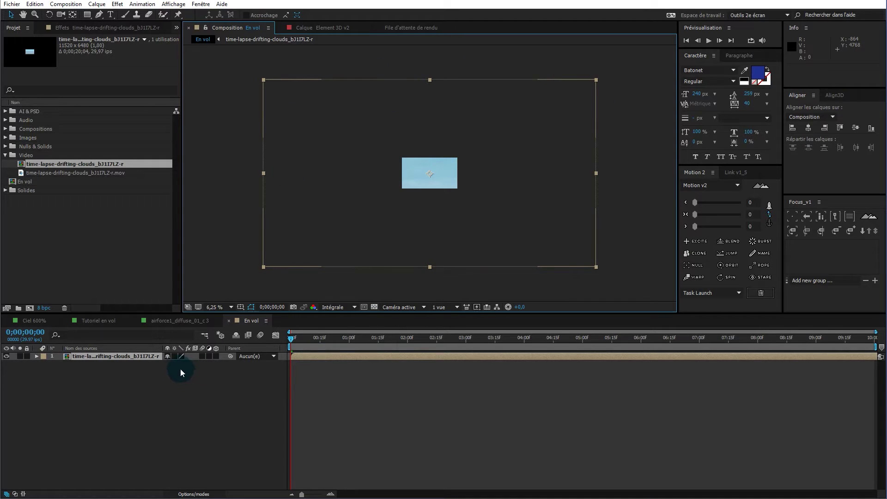
Make the clouds layer 3D and push it back in depth to a Z position of 3500.
click(215, 356)
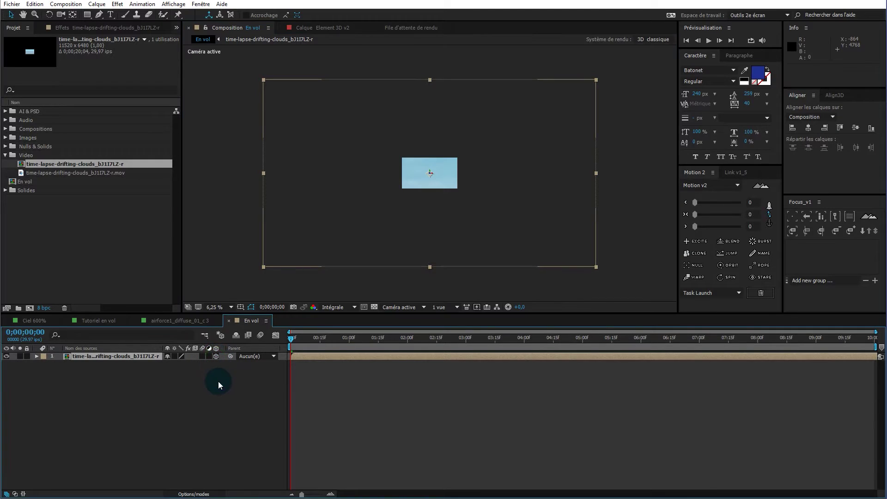
key(s)
key(p)
drag(198, 364, 715, 361)
click(192, 390)
drag(201, 364, 483, 365)
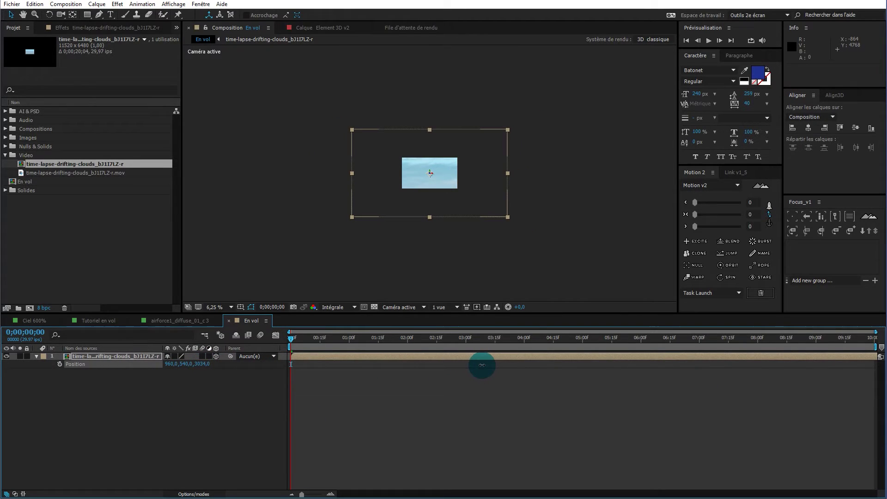
drag(198, 364, 422, 372)
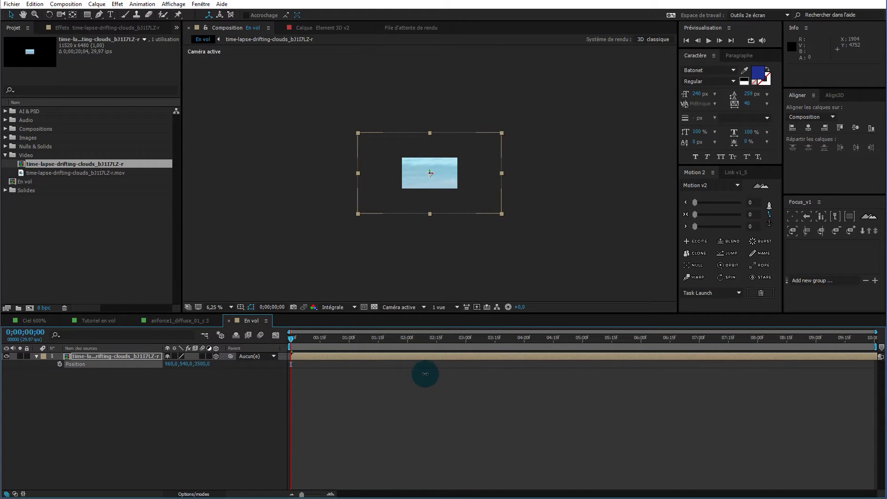
key(period)
key(period)
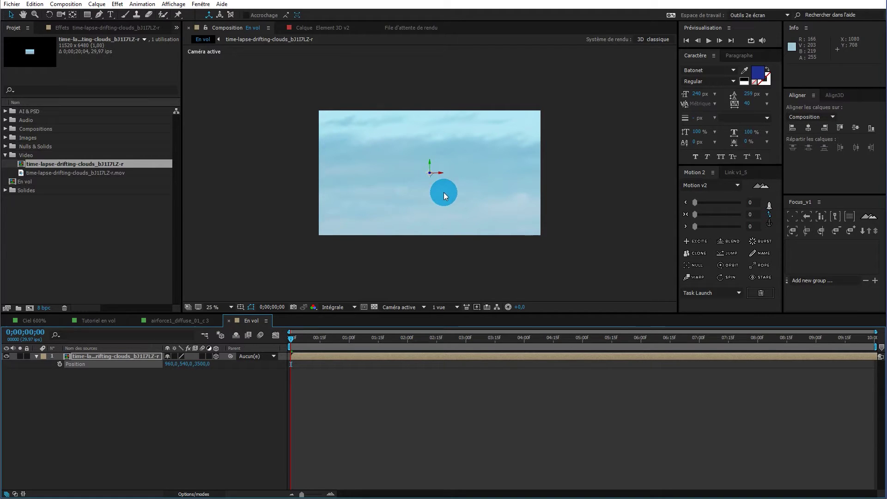
click(36, 357)
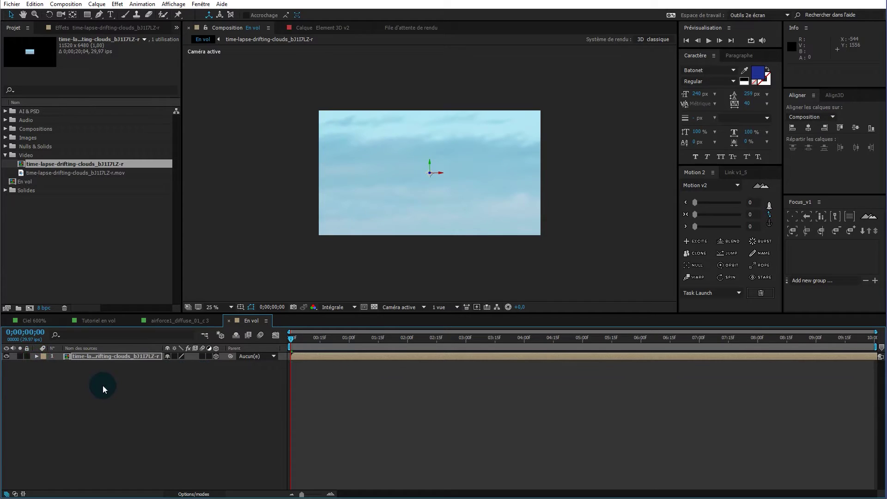
Create a black 1920 x 1080 px solid named E3D above the clouds layer.
click(120, 387)
right_click(140, 379)
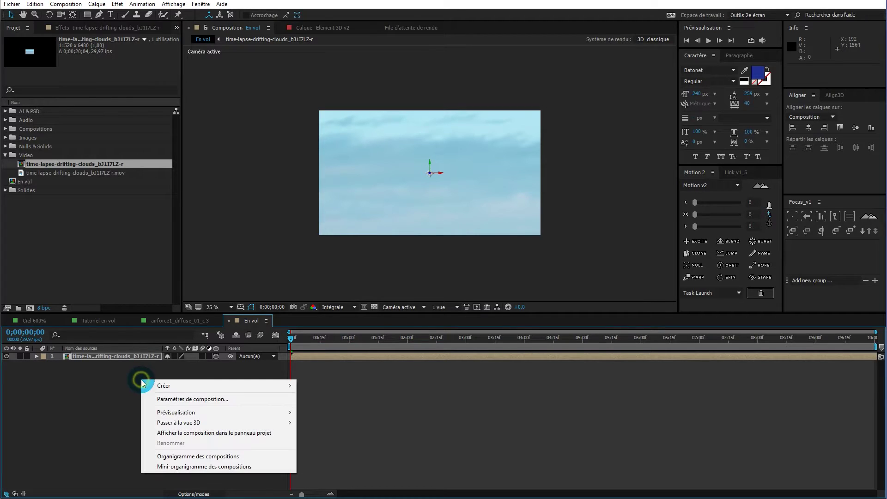
click(162, 387)
click(80, 409)
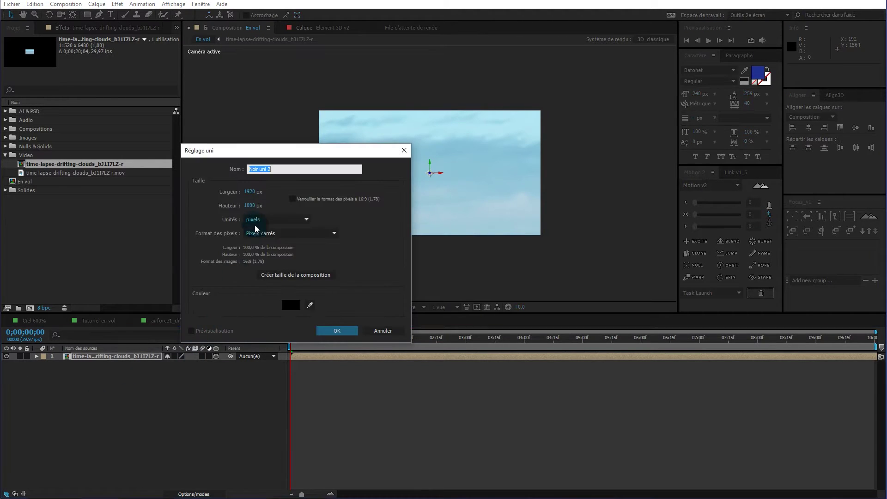
text(E)
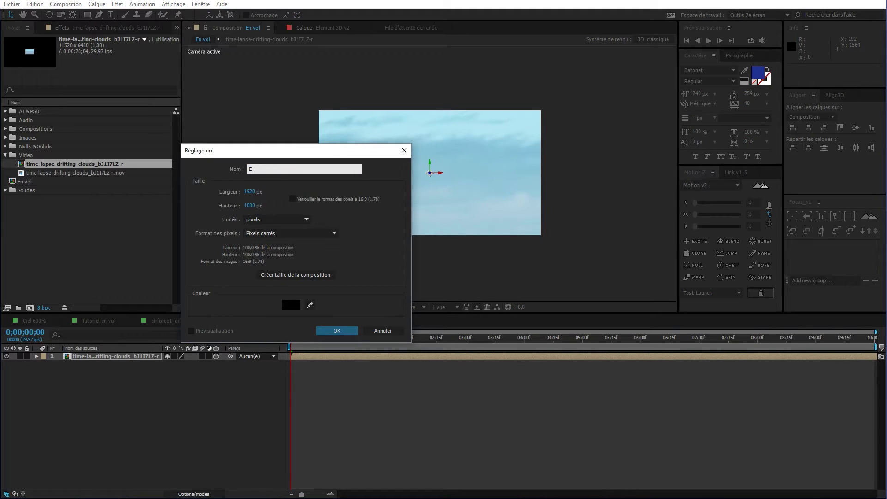
text(3D)
click(347, 336)
click(348, 332)
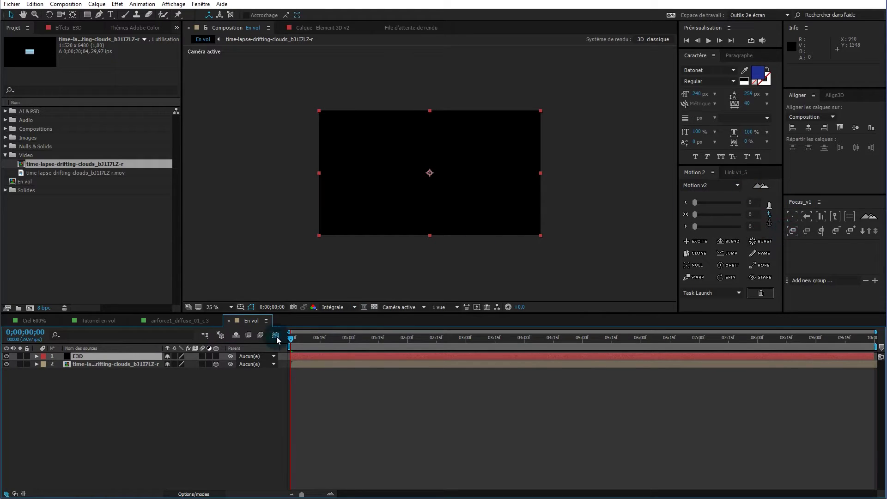
Apply the Element effect to the E3D solid.
click(67, 31)
right_click(95, 88)
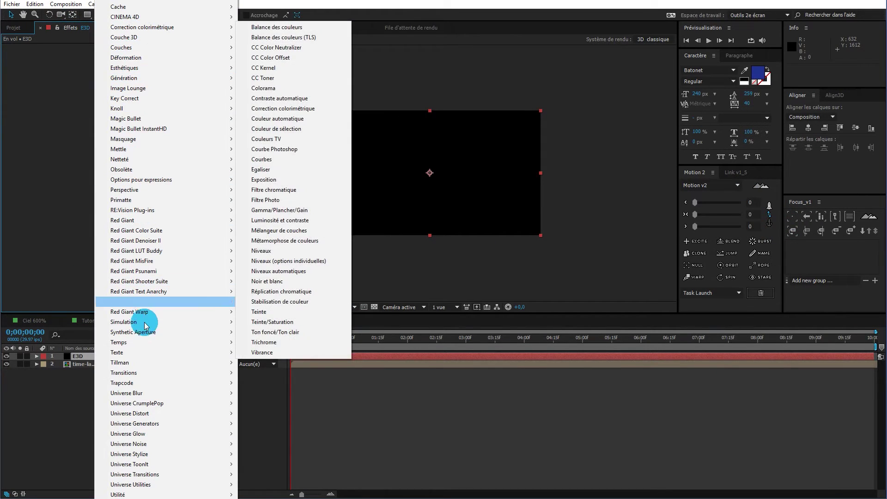
mouse_move(141, 498)
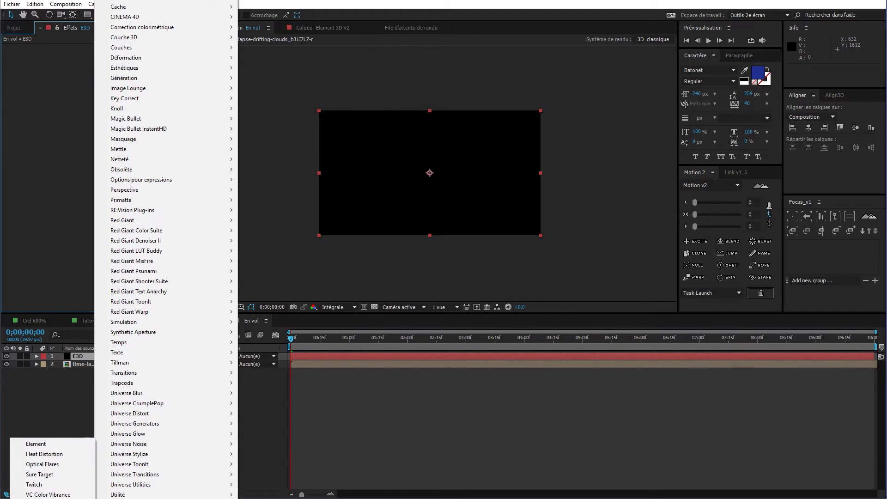
click(48, 443)
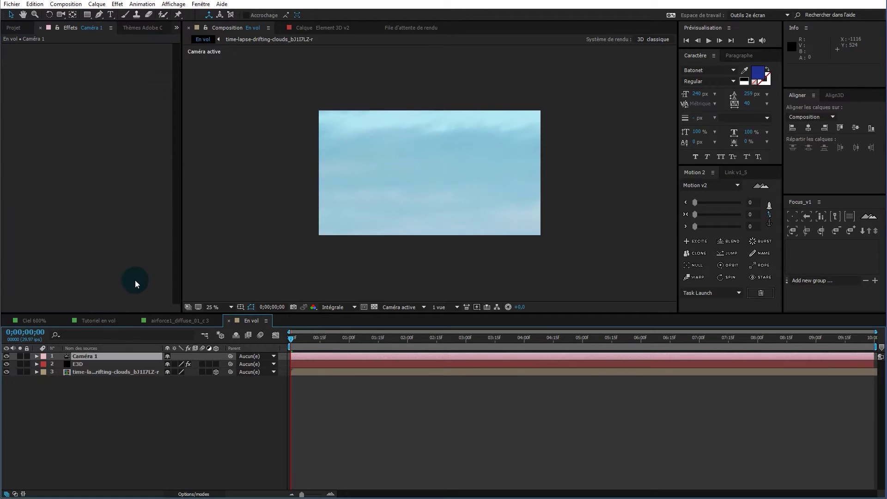
Delete the existing camera layer and create a new two-node camera with the 80 mm preset.
click(121, 357)
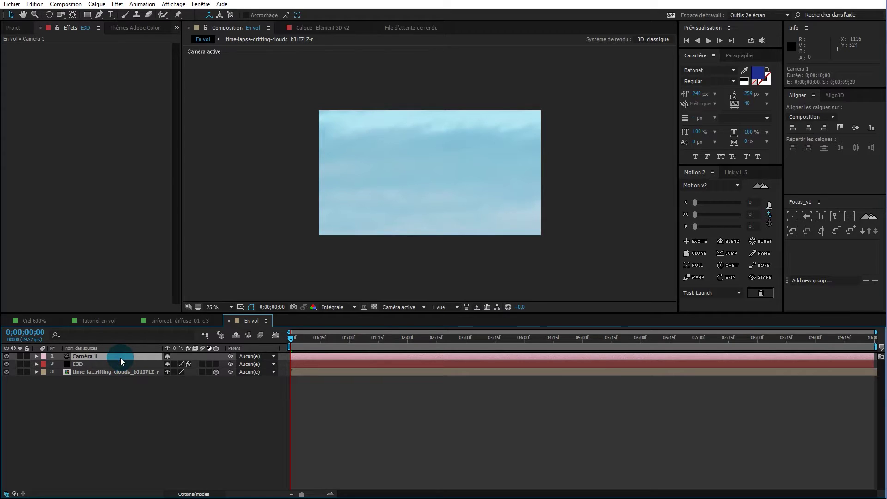
key(Delete)
right_click(133, 403)
mouse_move(184, 406)
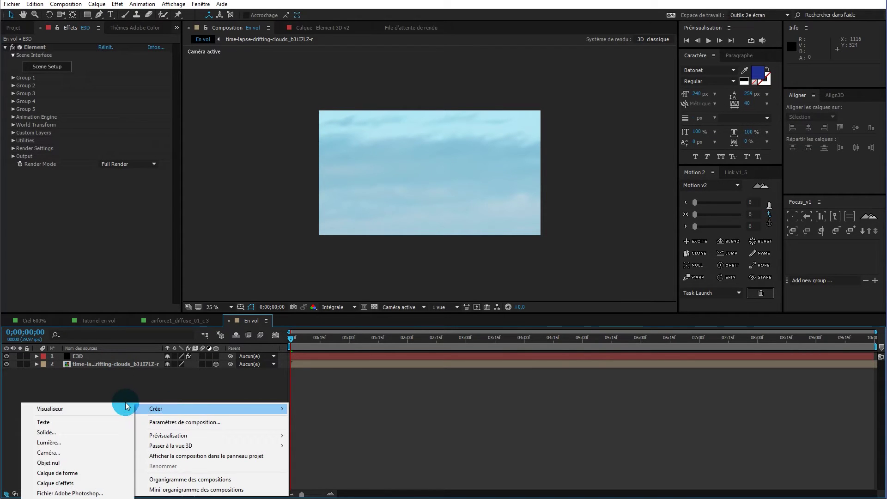
click(89, 450)
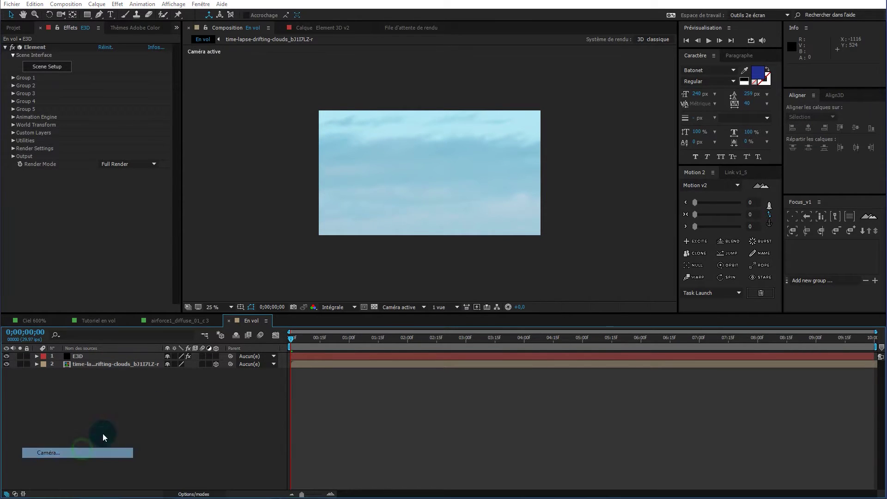
click(512, 172)
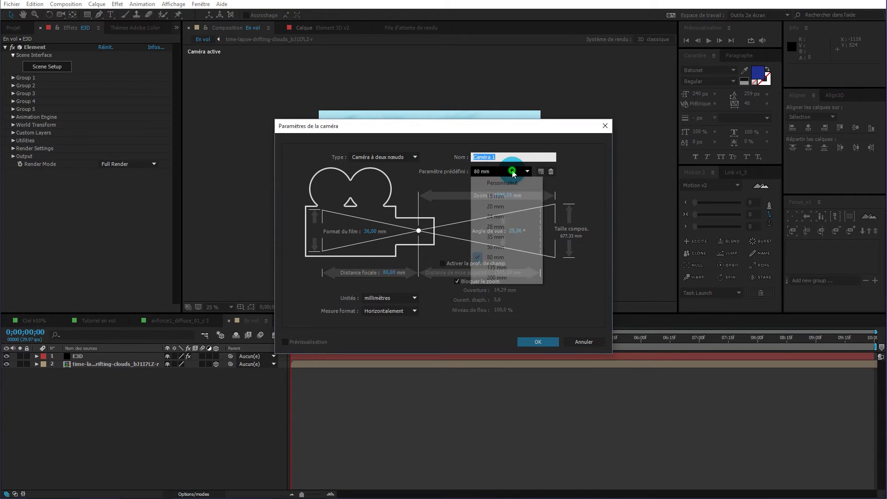
click(495, 257)
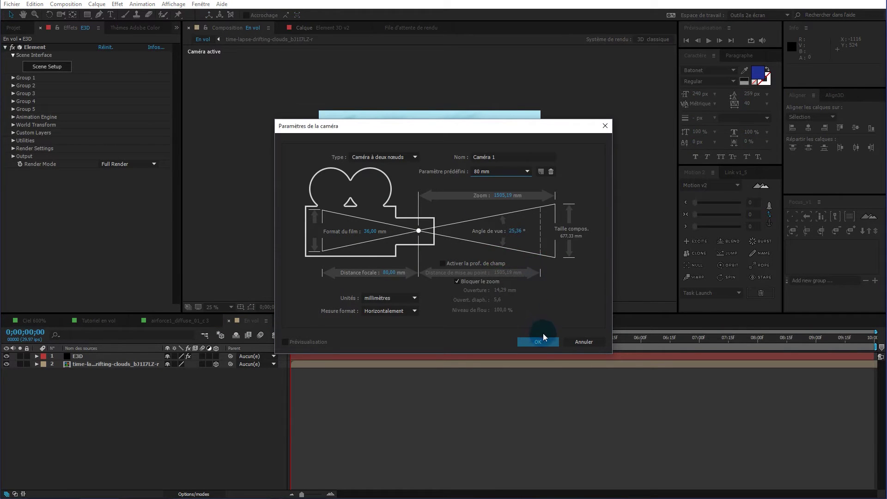
click(541, 342)
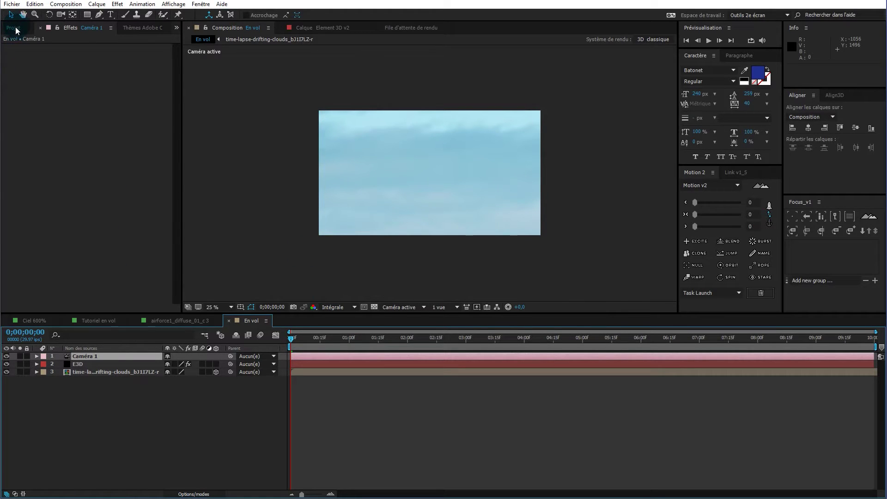
Open the Element Scene Setup for the E3D layer and display the models in the Jet_Strike folder.
click(95, 365)
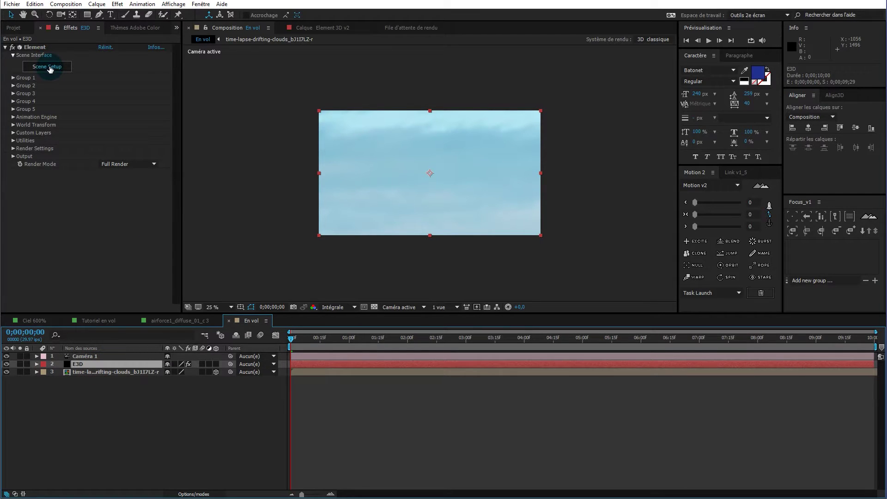
click(49, 68)
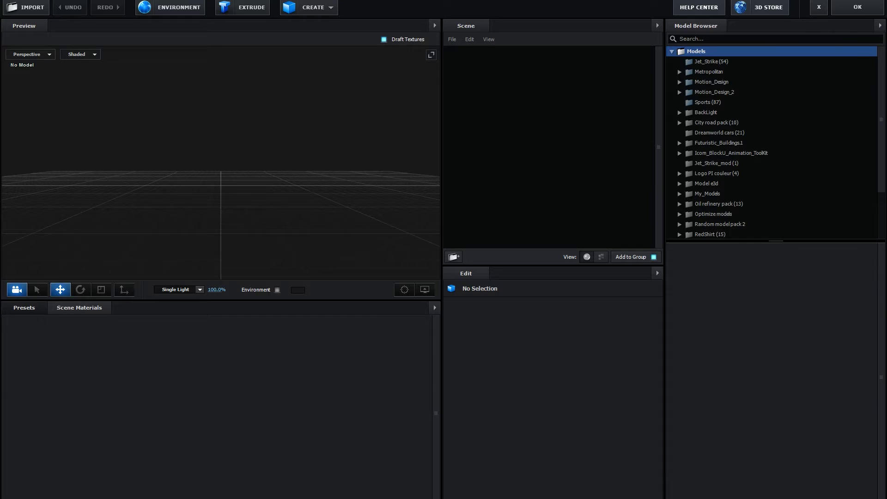
click(222, 126)
click(697, 62)
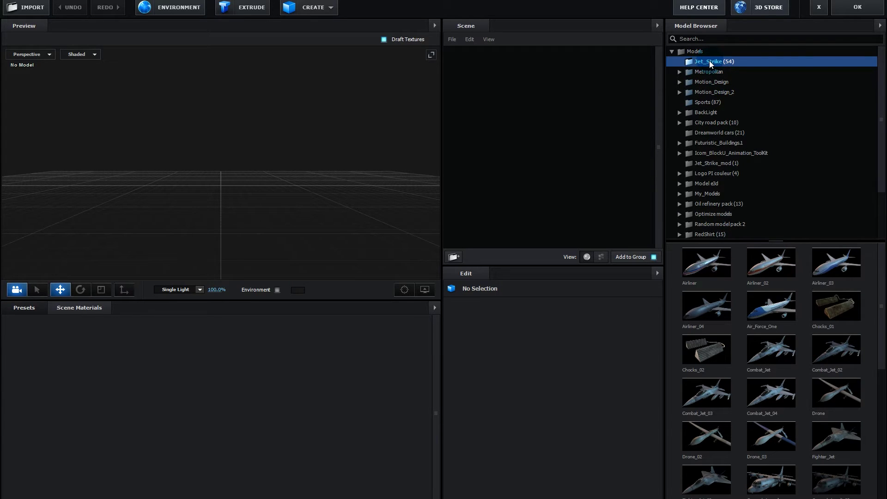
Add the Air_Force_One model from the Jet_Strike collection to the scene and view it from the side.
scroll(801, 362, down, 10)
scroll(801, 363, up, 10)
double_click(772, 309)
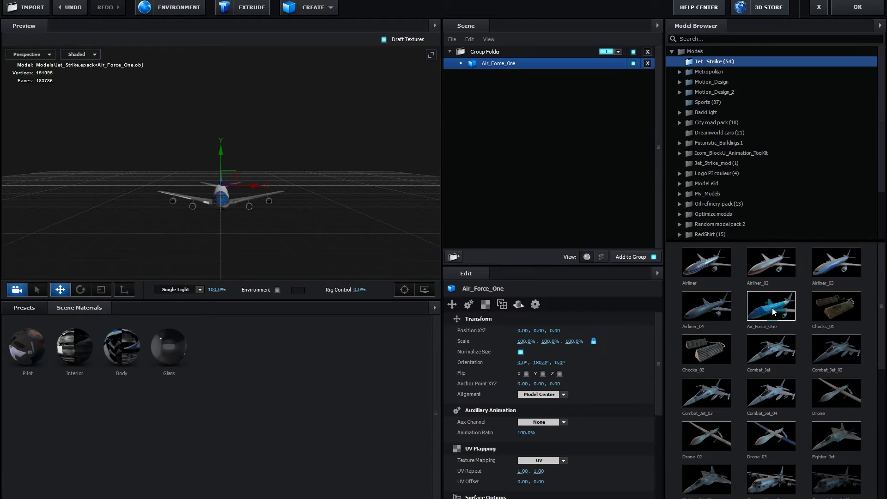
drag(291, 231, 352, 242)
scroll(253, 235, up, 6)
Expand the Air_Force_One model's materials and inspect the airplane's livery from both sides.
click(460, 63)
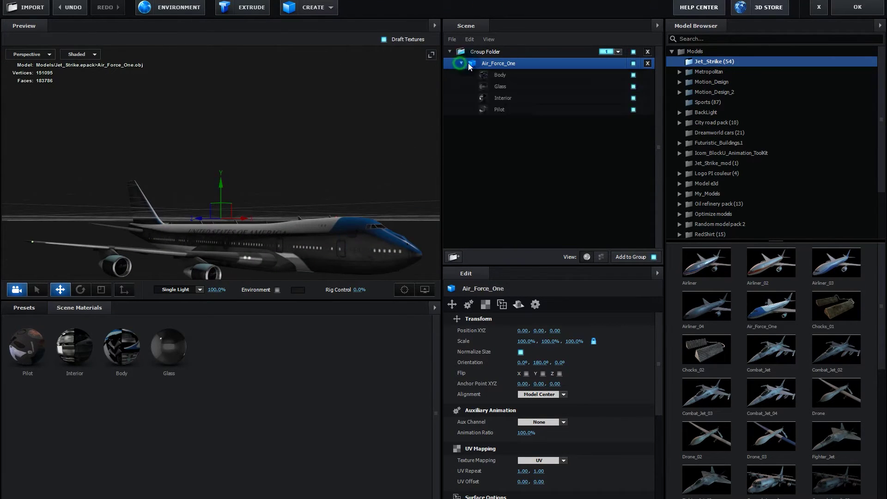
click(492, 75)
click(545, 331)
mouse_move(344, 245)
mouse_down()
mouse_move(271, 241)
mouse_move(283, 231)
mouse_move(291, 179)
mouse_move(284, 232)
mouse_move(346, 259)
mouse_move(384, 256)
mouse_move(376, 239)
mouse_move(403, 246)
mouse_move(321, 253)
mouse_move(372, 250)
mouse_move(330, 242)
mouse_up()
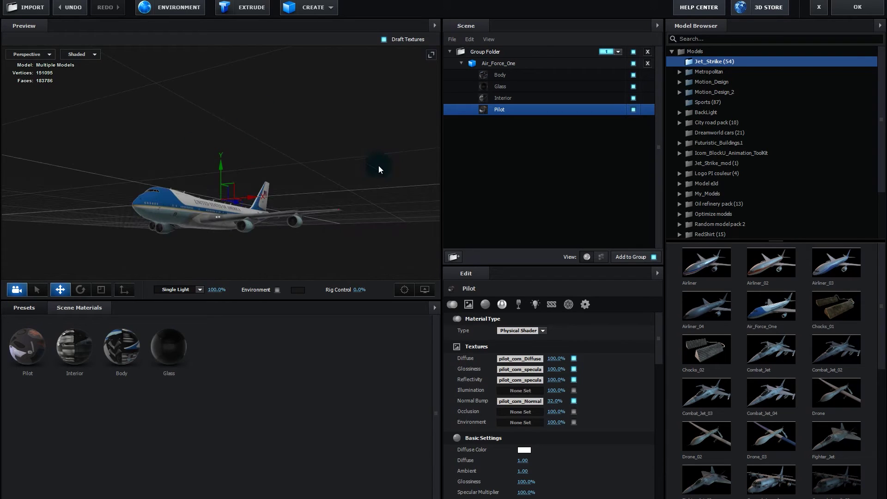
mouse_move(368, 247)
mouse_down()
mouse_move(354, 239)
mouse_move(442, 240)
mouse_move(356, 240)
mouse_move(370, 244)
mouse_up()
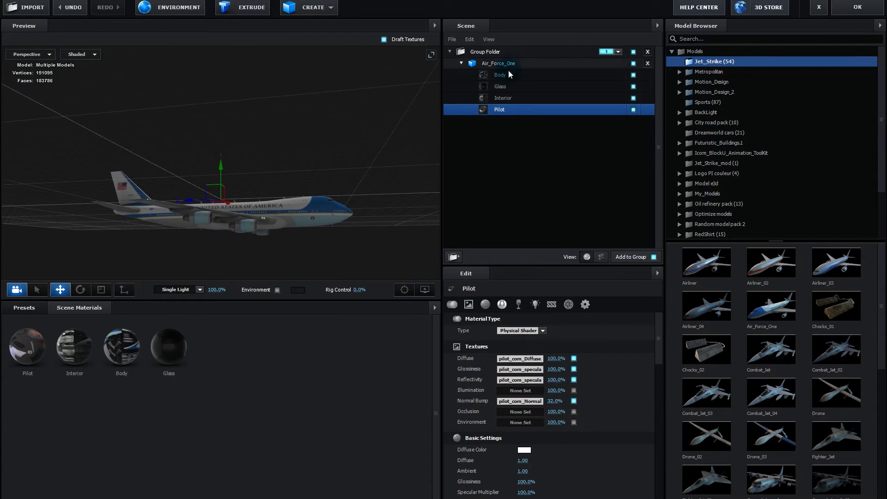
Replace the Body material's diffuse texture with airforce1_diffuse_01_c.jpg and apply the scene setup to the composition.
ctrl+click(523, 76)
click(523, 76)
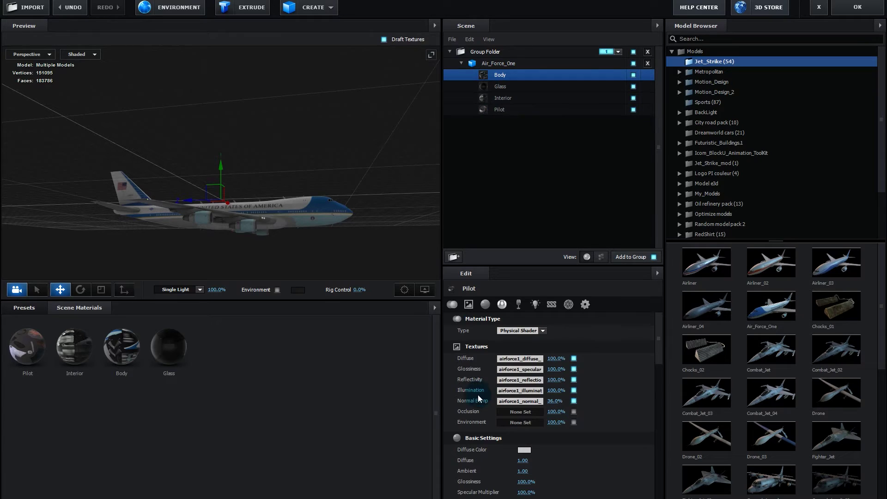
click(521, 359)
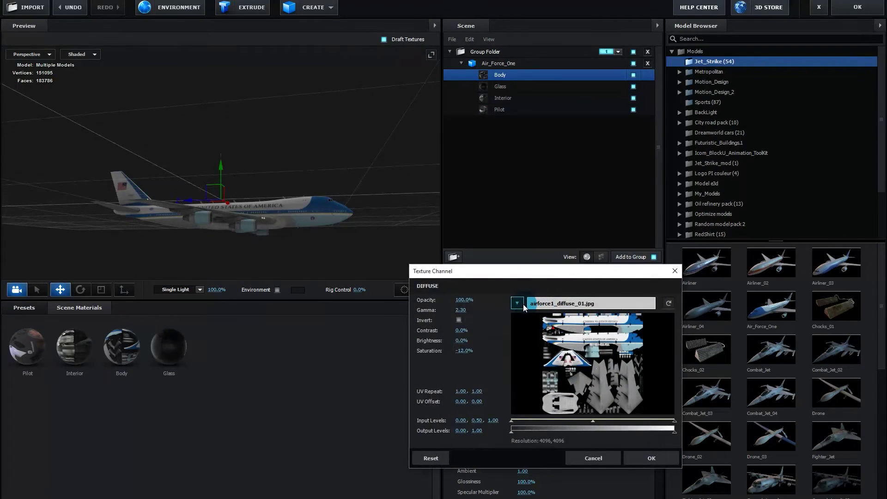
click(554, 304)
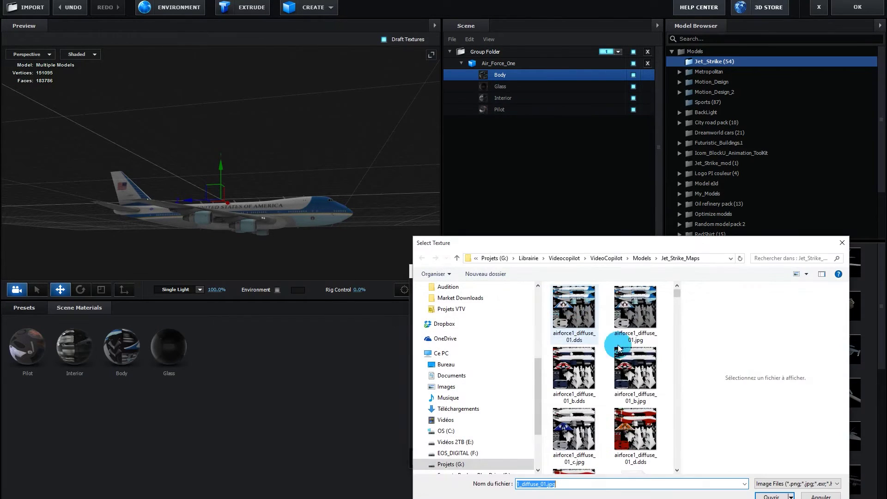
click(569, 436)
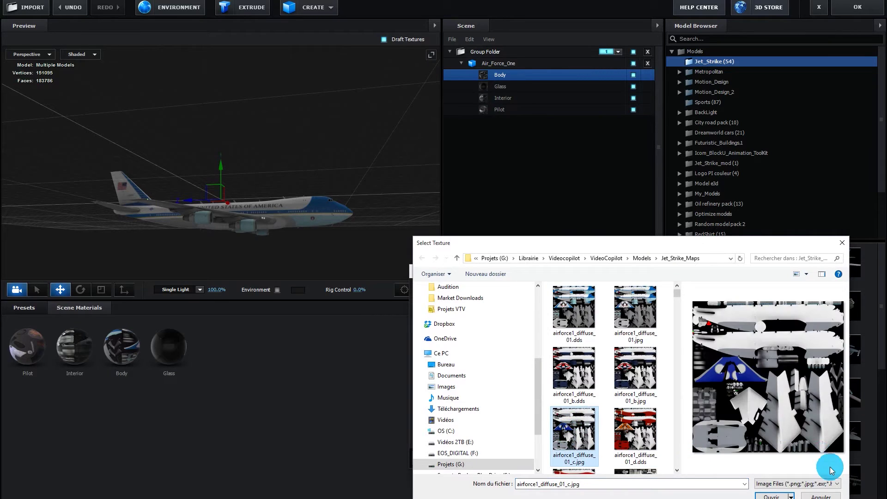
click(777, 496)
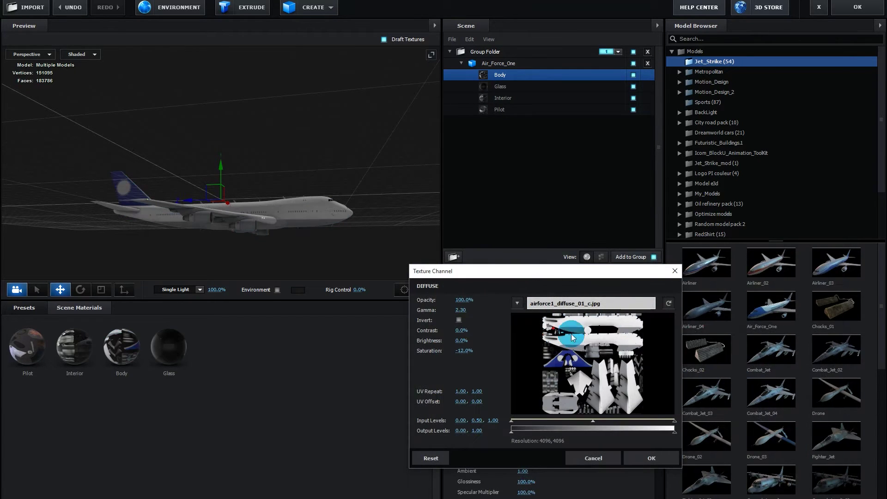
click(648, 465)
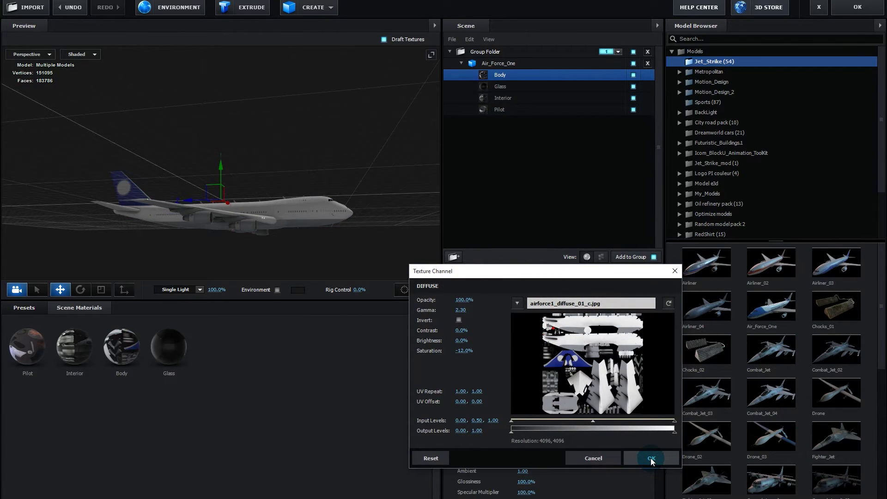
click(652, 460)
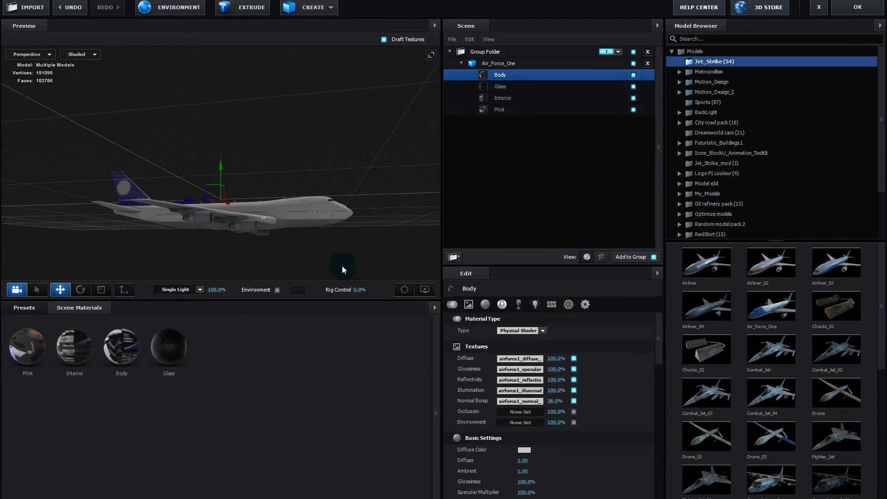
drag(316, 239, 335, 243)
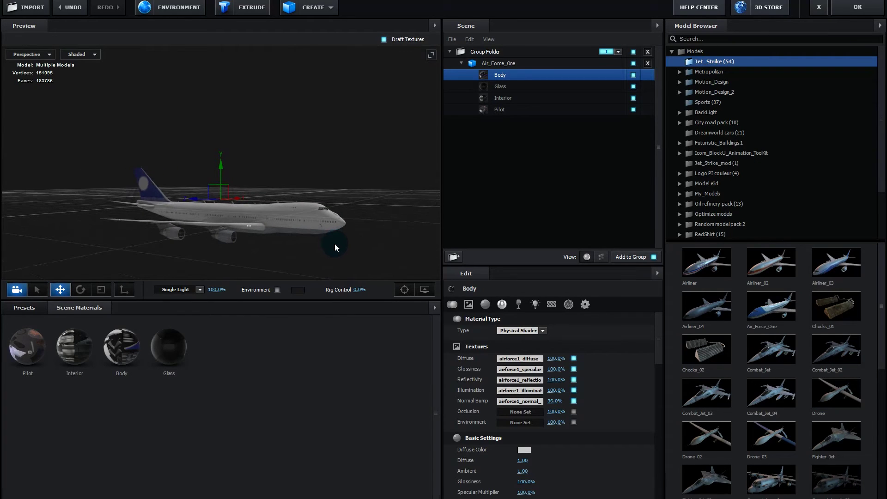
click(856, 10)
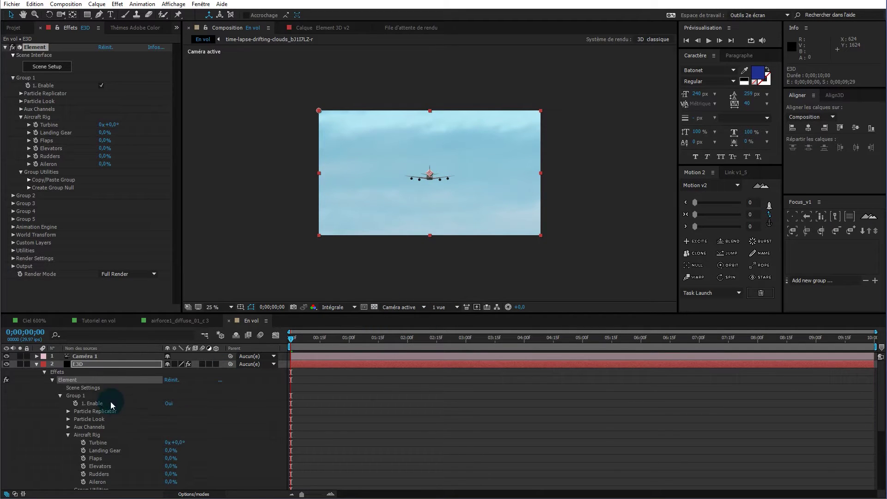
Set the Y rotation of Group 1's Particle Replicator to -90° on the E3D layer.
click(69, 413)
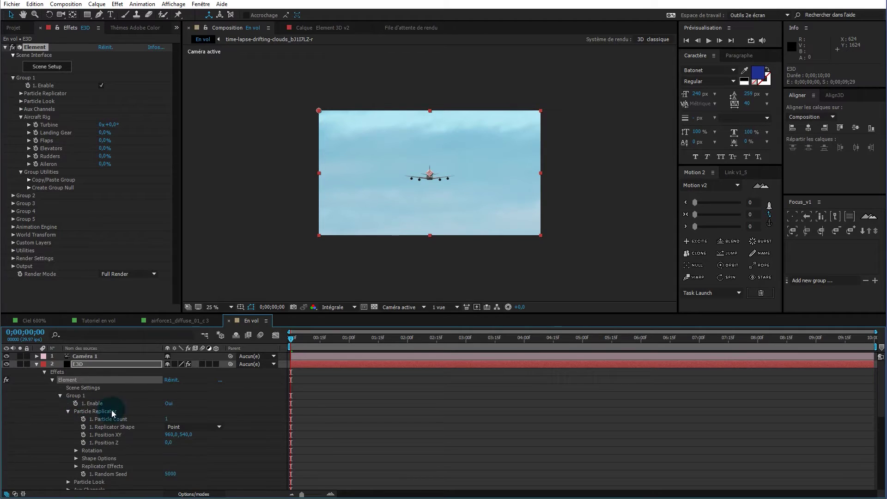
scroll(159, 384, down, 1)
scroll(157, 386, down, 1)
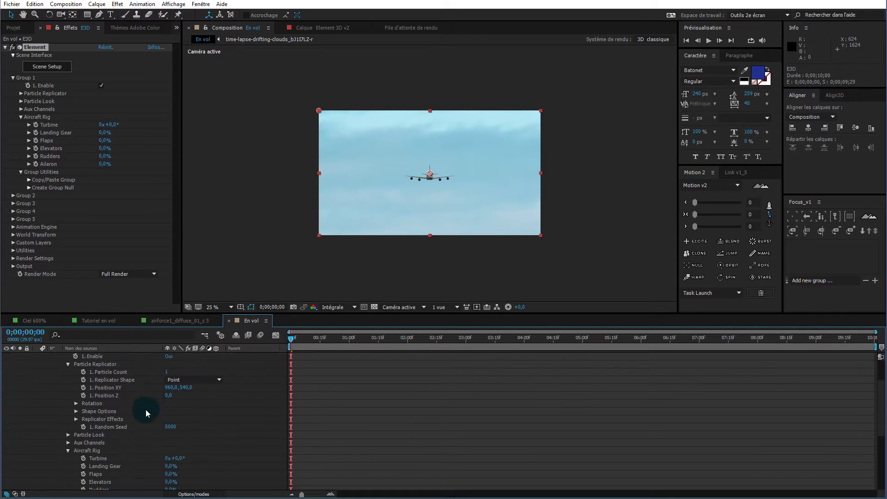
click(75, 404)
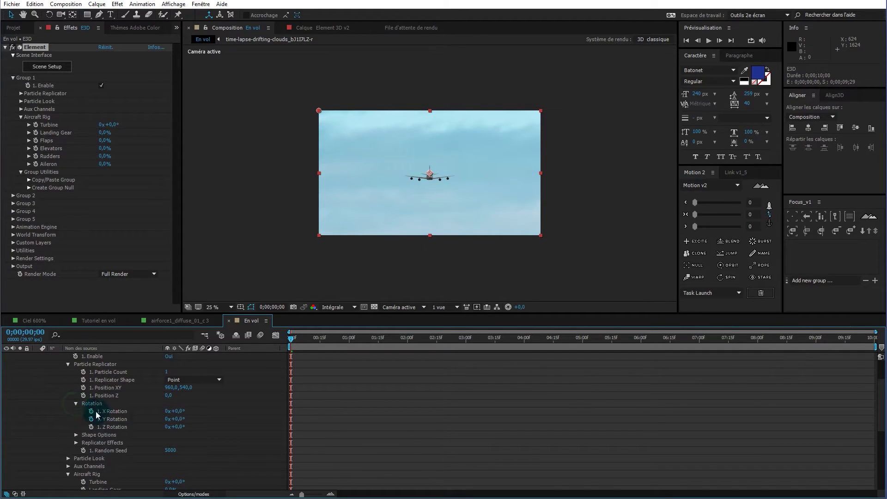
click(182, 421)
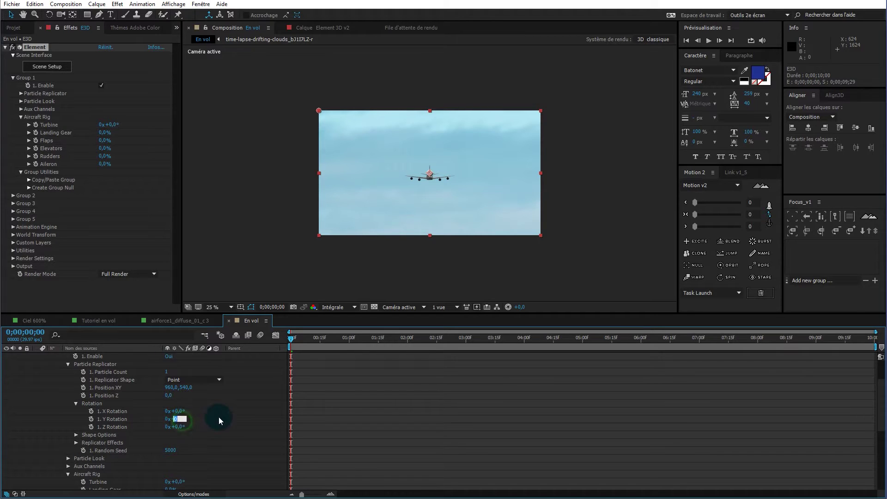
text(-90)
key(Return)
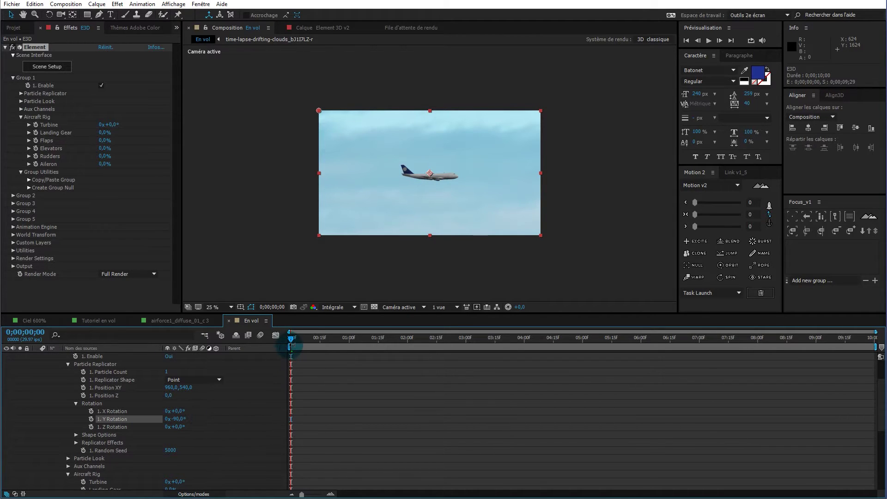
Preview the airplane against the moving clouds up to about 0;00;04;03, return to the first frame and examine the composition at 50%.
drag(293, 336, 530, 344)
click(407, 211)
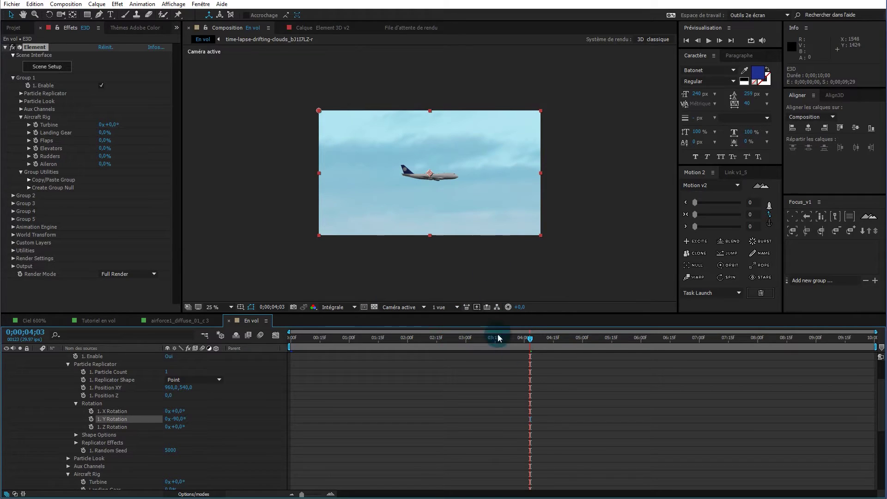
drag(347, 345, 248, 343)
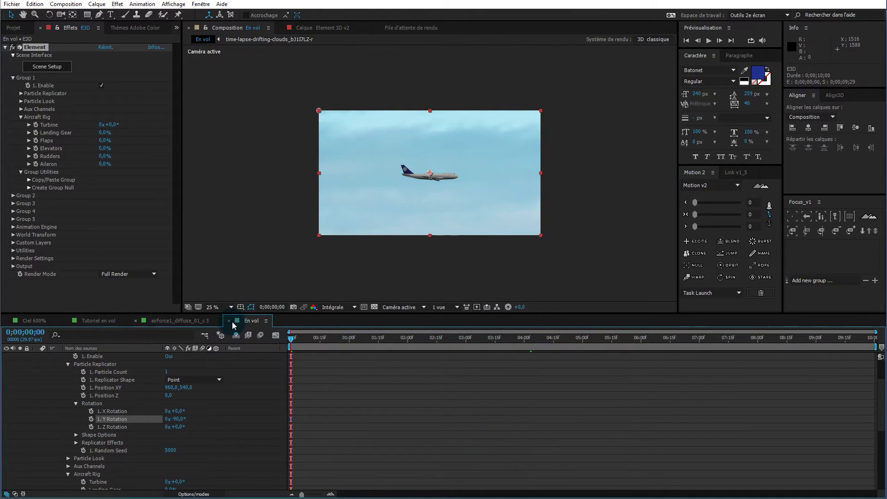
click(374, 307)
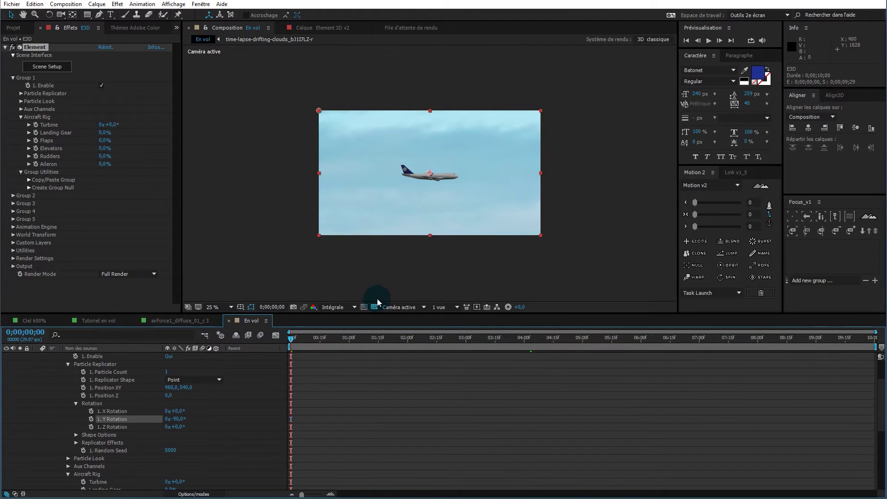
scroll(478, 252, up, 2)
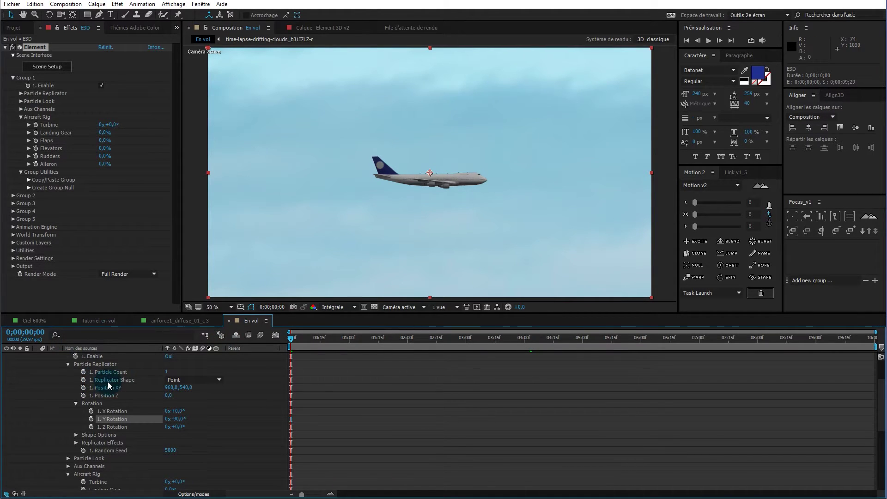
Collapse the E3D layer's expanded properties in the timeline.
scroll(108, 382, up, 2)
click(215, 391)
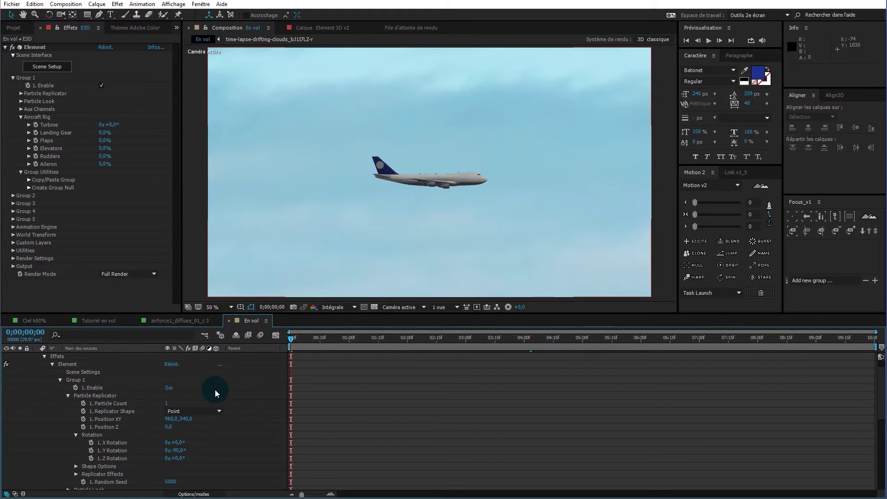
key(u)
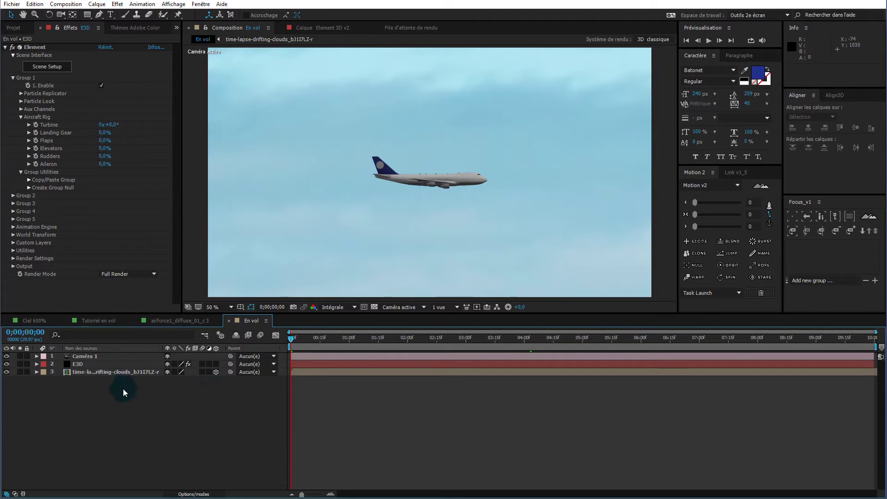
Move Caméra 1 straight toward the airplane to a Z position of about -1534.
click(95, 357)
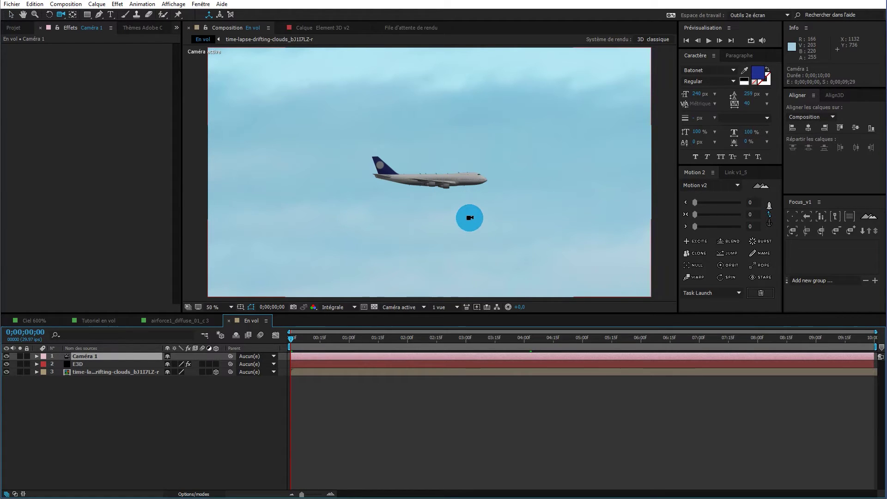
drag(478, 227, 499, 201)
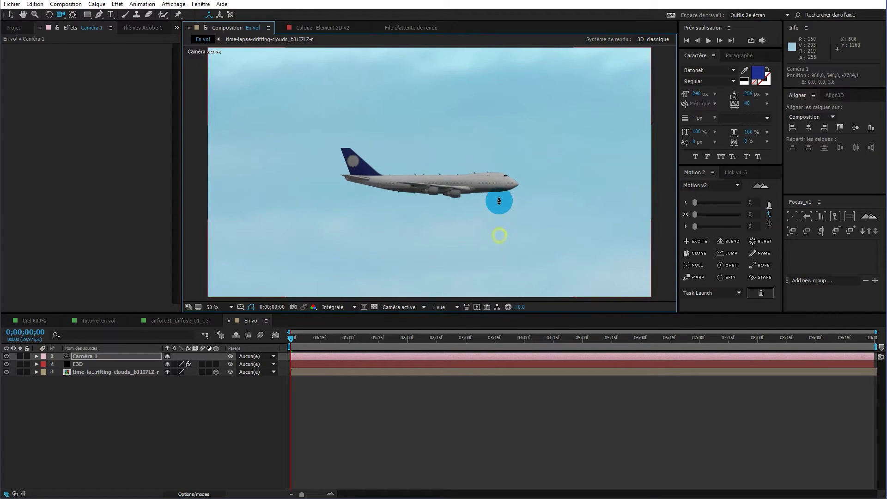
drag(503, 132, 517, 60)
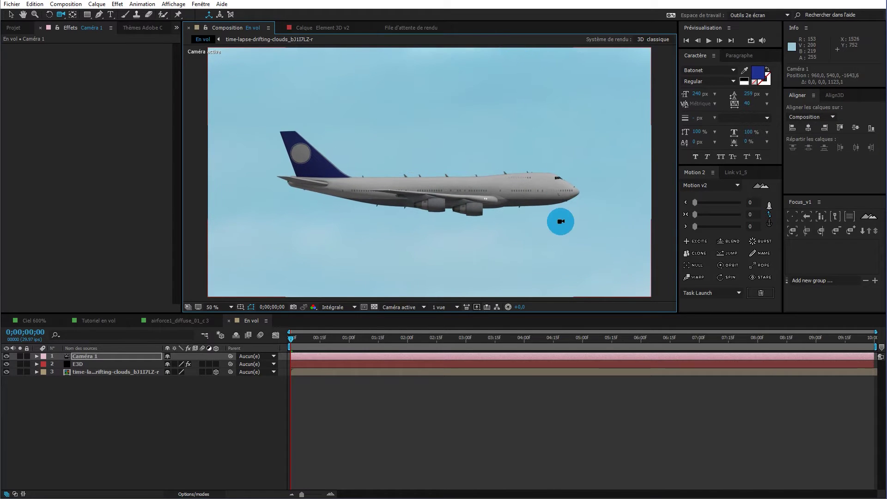
drag(547, 237, 547, 201)
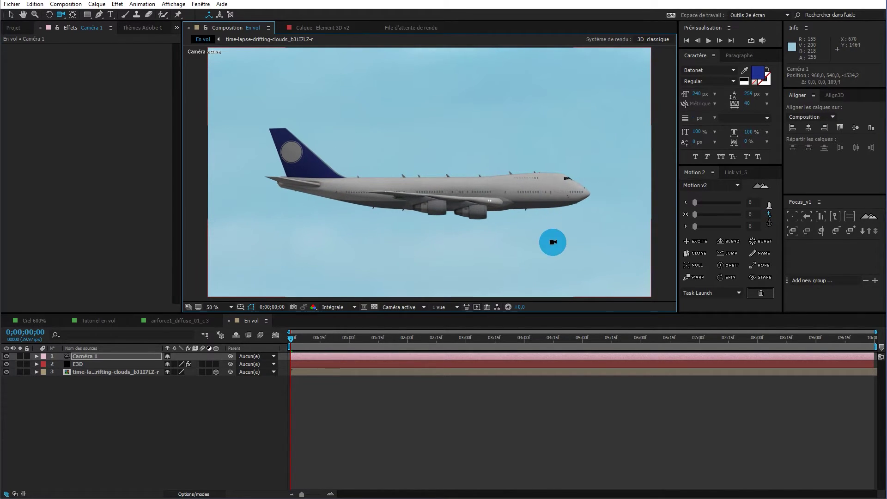
Orbit, dolly and pan Caméra 1 to about 1776.9, 222.2, -797.5 for a three-quarter front framing of the airplane's nose.
mouse_move(519, 258)
mouse_down()
mouse_move(511, 264)
mouse_move(517, 258)
mouse_up()
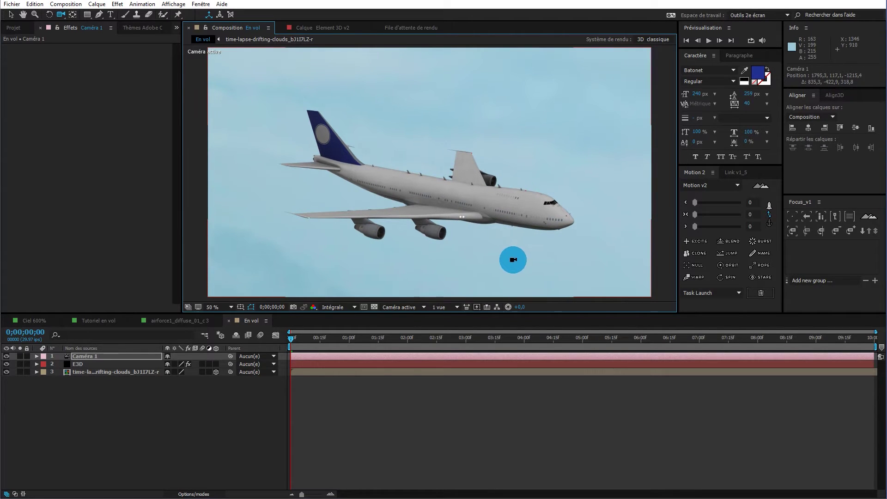
drag(430, 266, 422, 177)
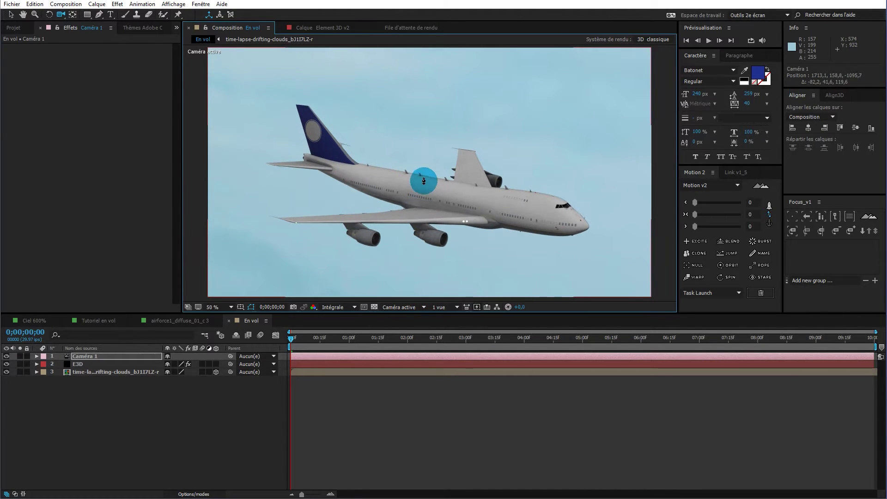
drag(489, 268, 383, 208)
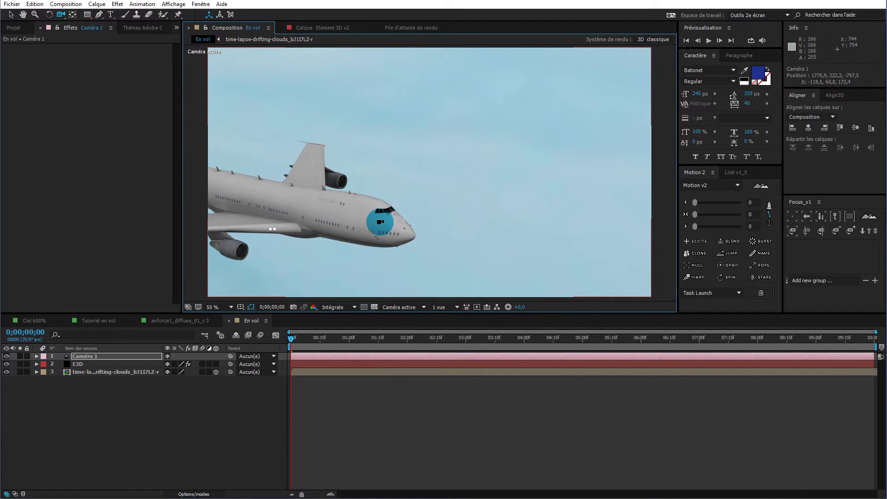
Enable keyframing on Caméra 1's Point ciblé and Position at 0;00;00;00.
key(comma)
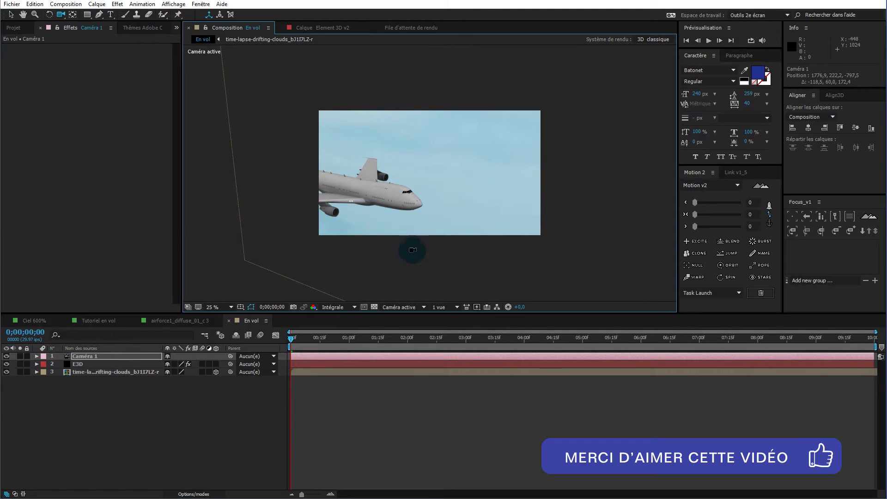
click(112, 356)
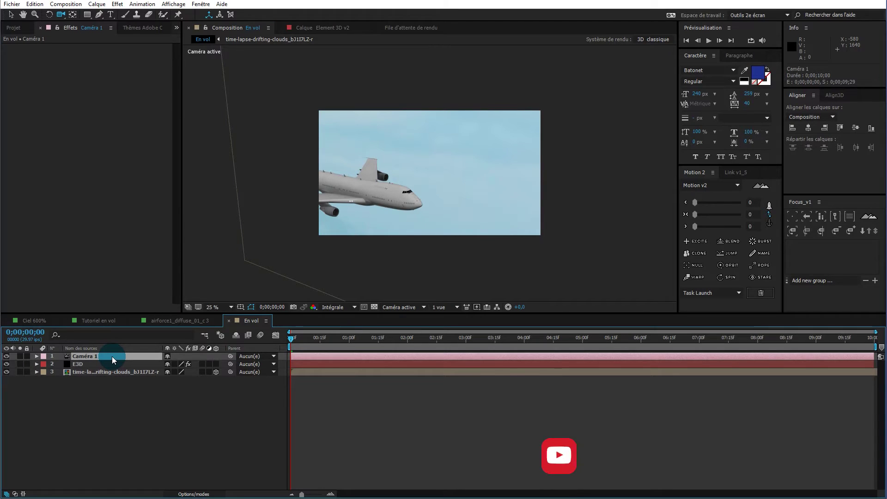
key(p)
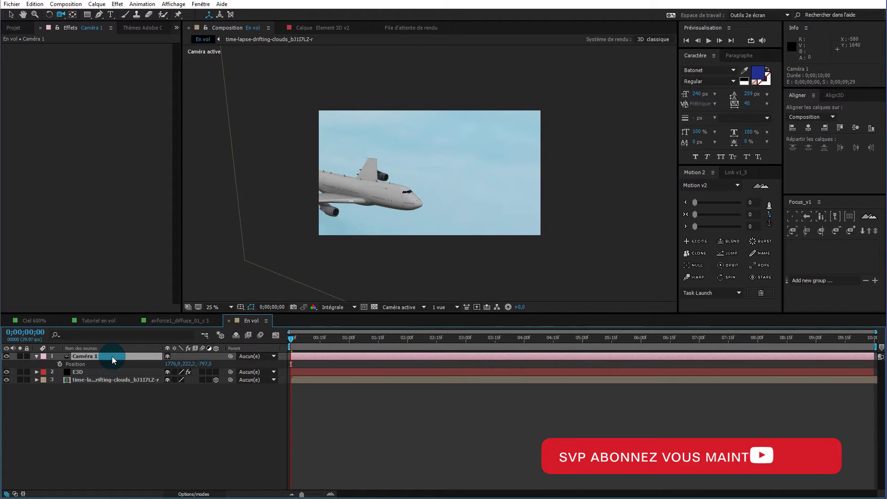
key(shift+a)
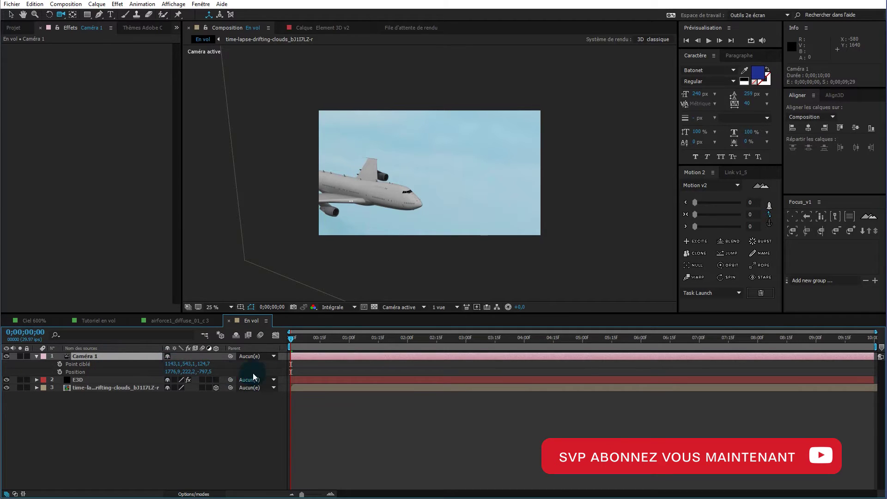
click(59, 364)
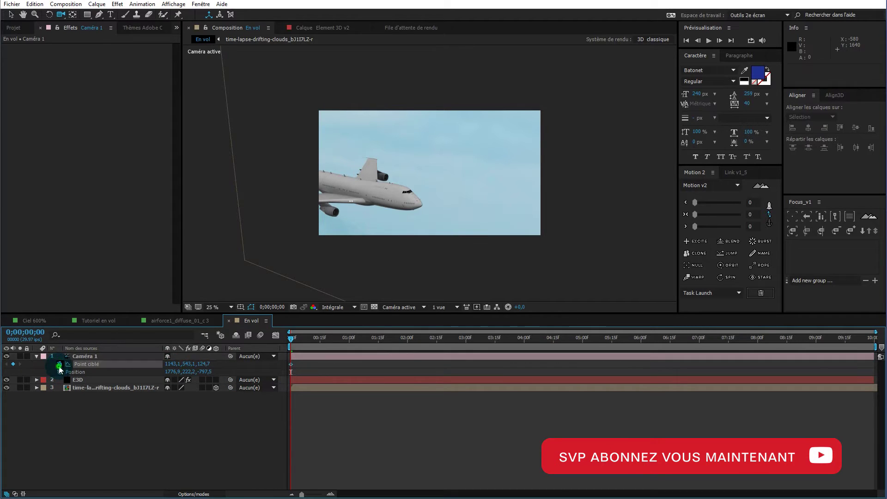
click(60, 372)
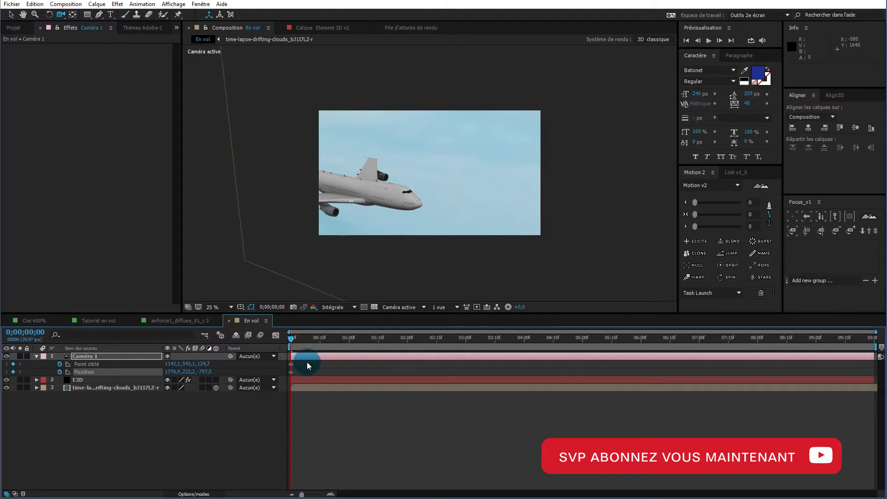
At 0;00;06;00, orbit Caméra 1 to about 185.3, 798.4, -888.4 to frame the whole airplane from its rear side, slightly below.
drag(292, 341, 648, 358)
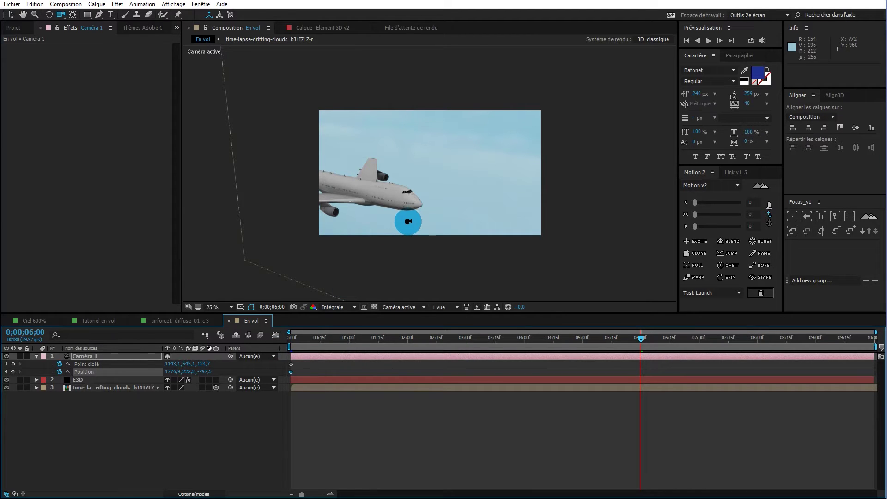
drag(415, 221, 460, 274)
drag(447, 191, 471, 204)
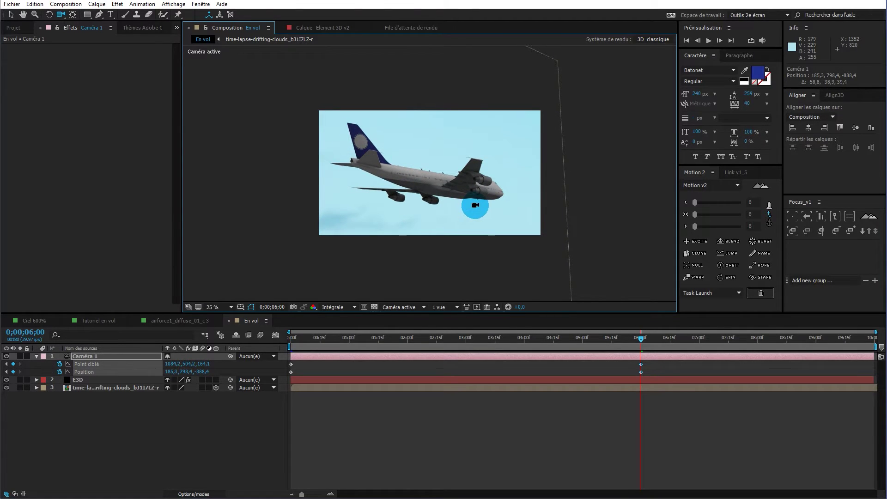
Scrub back through the camera move to about 0;00;00;12, then stop at 0;00;03;00 to examine the airplane's framing halfway.
drag(641, 339, 539, 350)
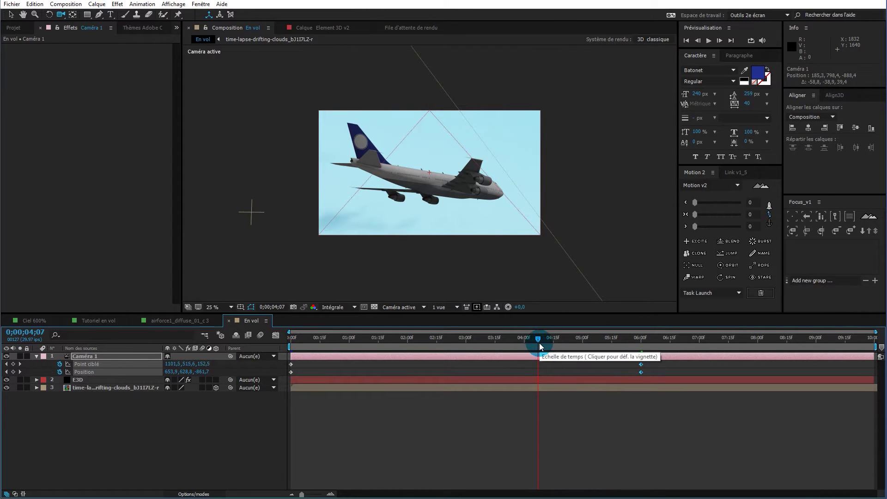
drag(538, 342, 402, 345)
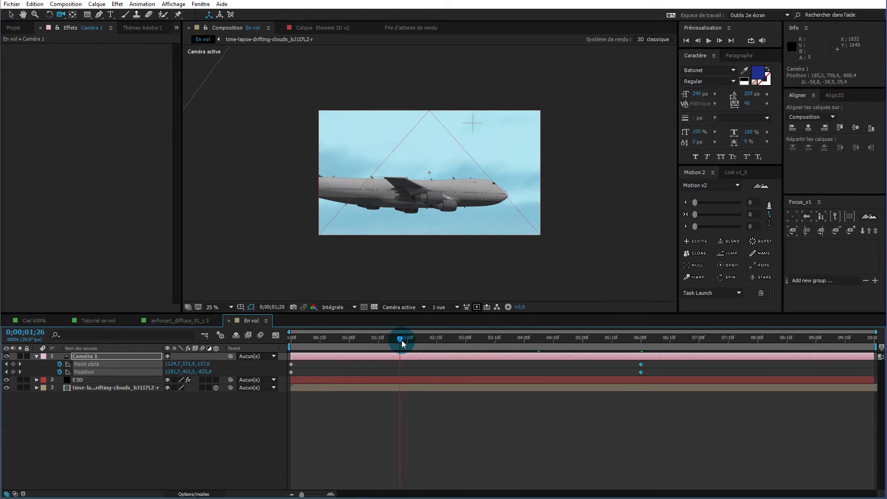
drag(401, 342, 347, 341)
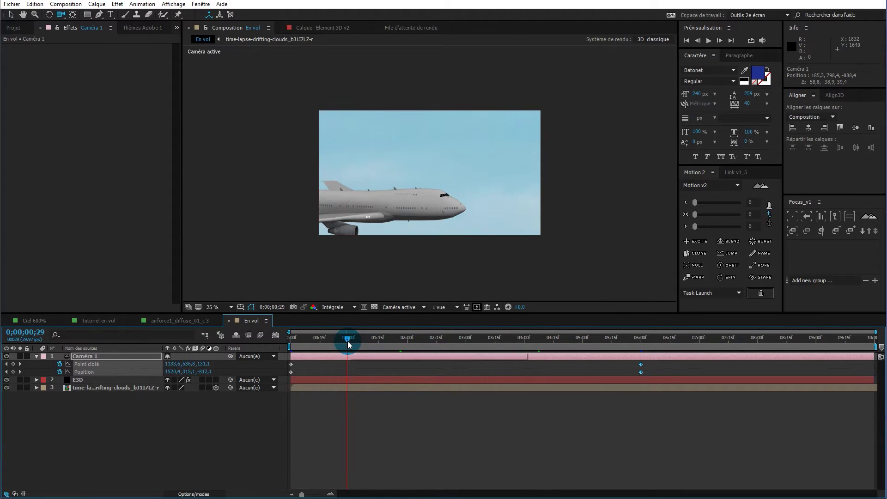
drag(347, 339, 315, 340)
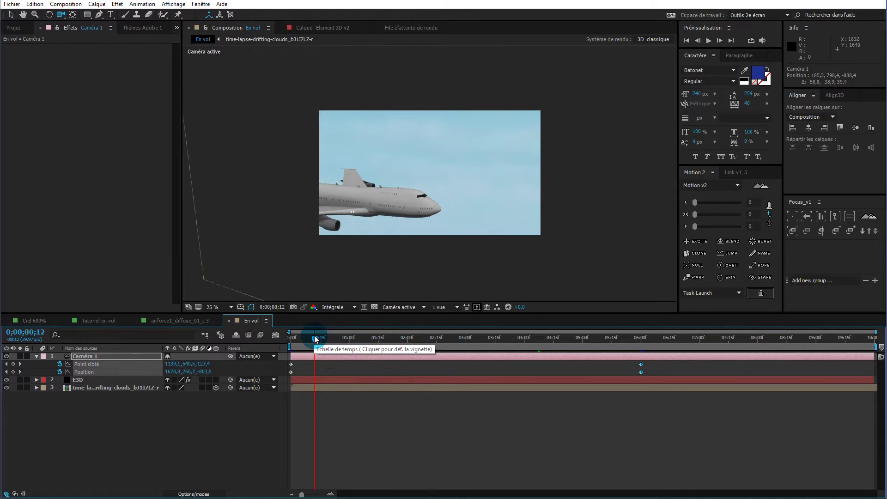
drag(315, 338, 467, 346)
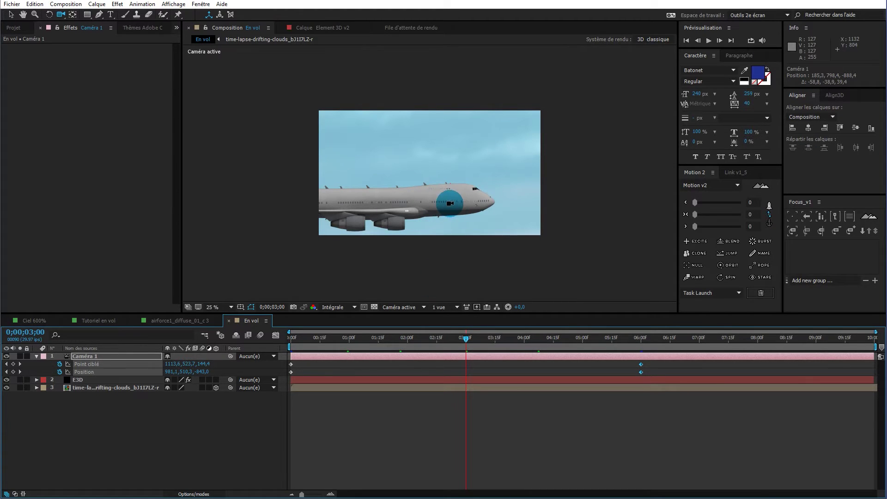
click(467, 339)
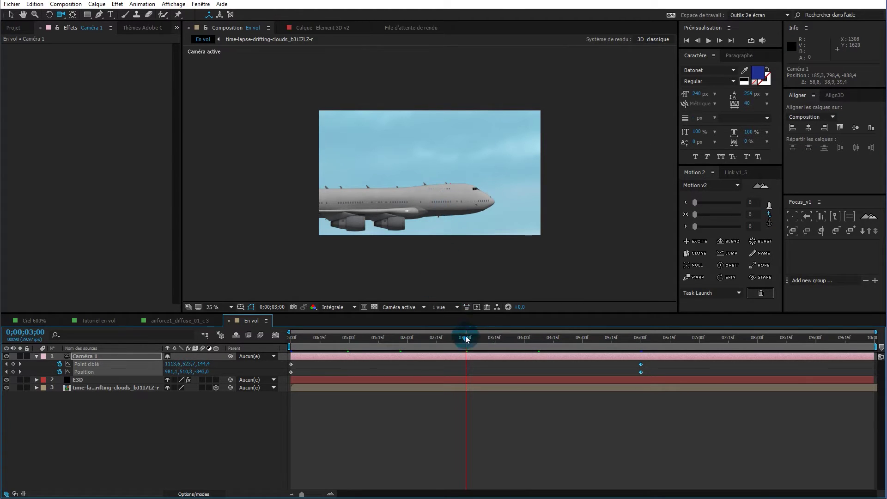
In the Haut view, bend Caméra 1's straight motion path into an outward arc around the airplane, then return to the Caméra active view.
click(417, 308)
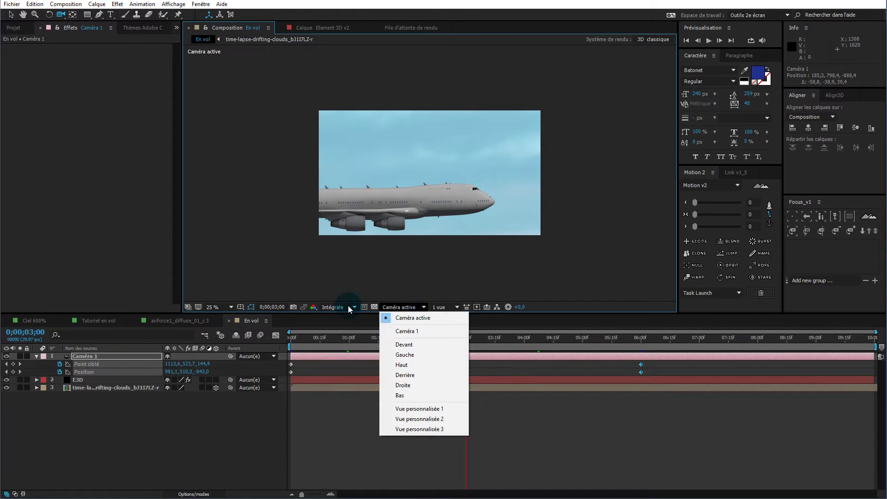
click(415, 365)
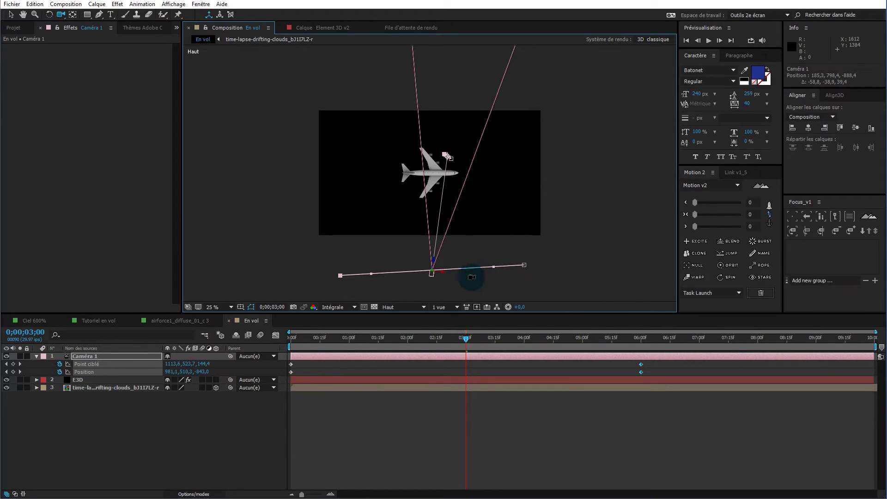
key(v)
drag(370, 274, 408, 296)
drag(493, 268, 463, 296)
drag(408, 296, 388, 301)
drag(463, 294, 482, 303)
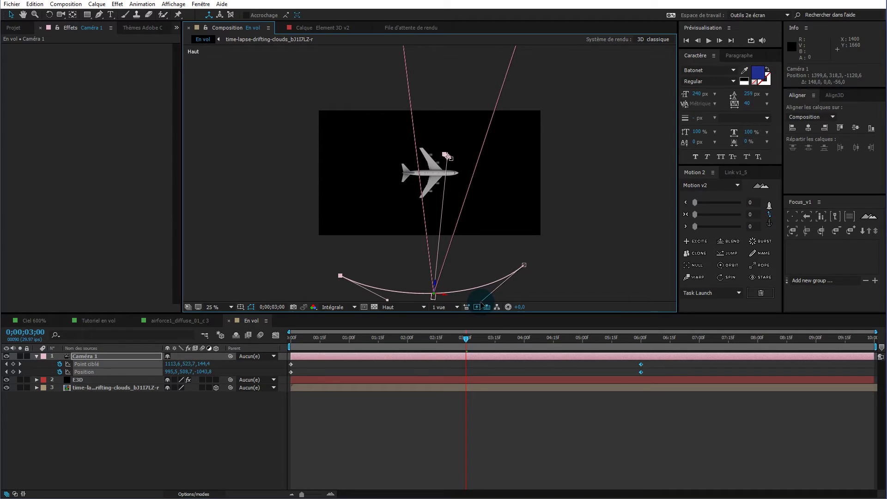
click(415, 311)
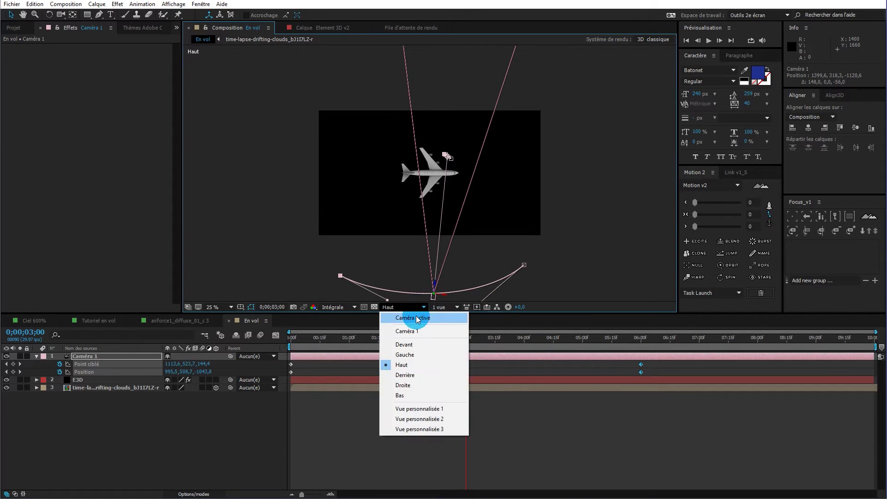
click(415, 314)
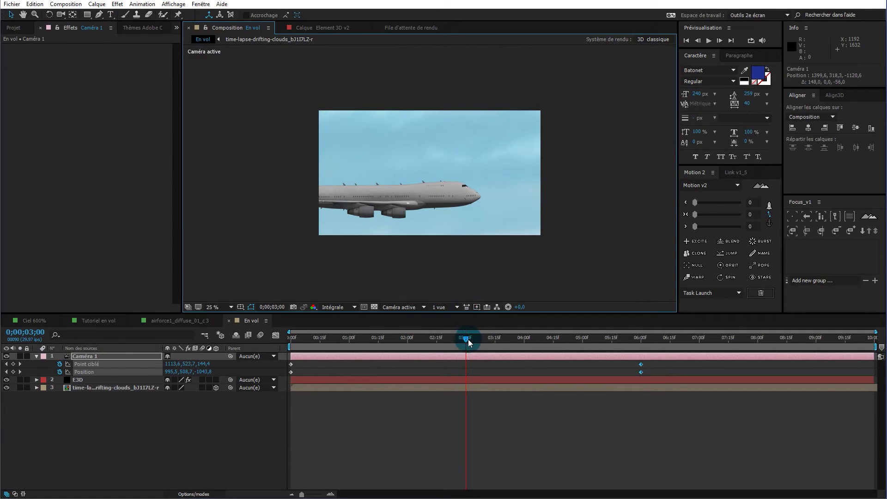
Apply Easy Ease to all Point ciblé and Position keyframes of Caméra 1 at 0 and 6 seconds.
drag(469, 341, 290, 348)
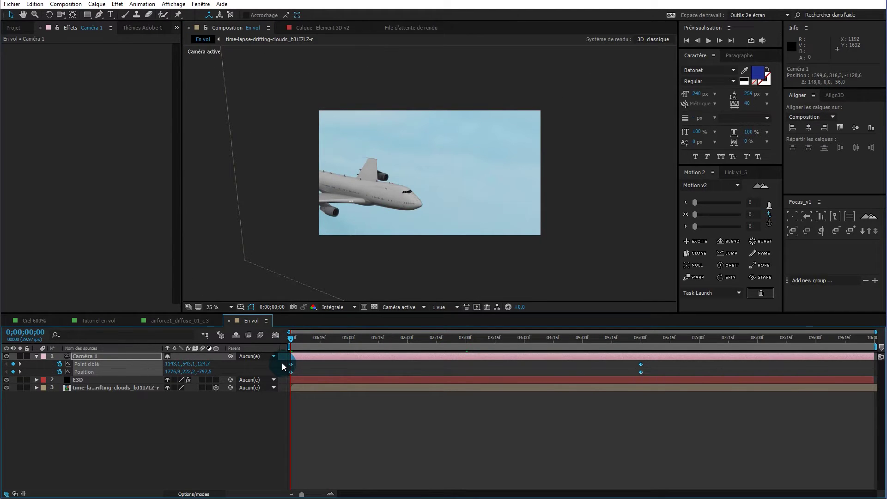
drag(281, 362, 647, 374)
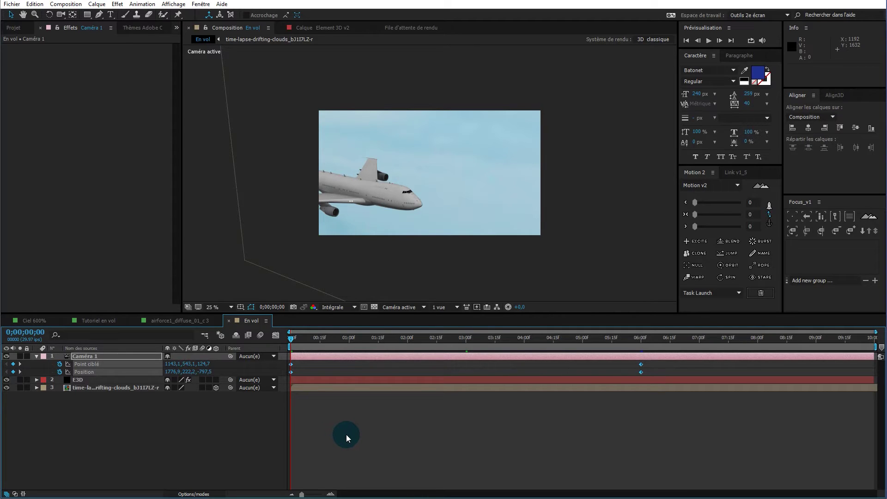
key(F9)
Shorten the camera keyframes' outgoing and incoming ease handles equally in the speed graph, then return to the layer bars and deselect everything.
click(276, 337)
drag(651, 474, 274, 461)
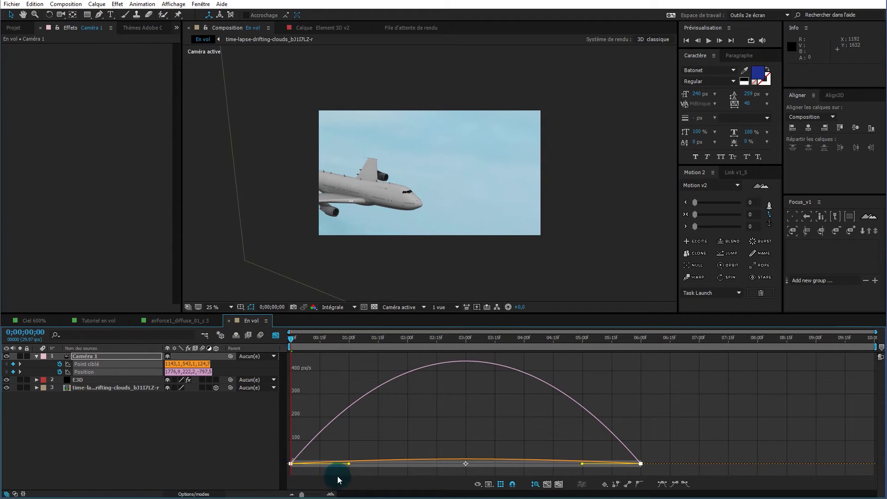
mouse_move(348, 464)
mouse_down()
mouse_move(364, 464)
mouse_move(334, 465)
mouse_up()
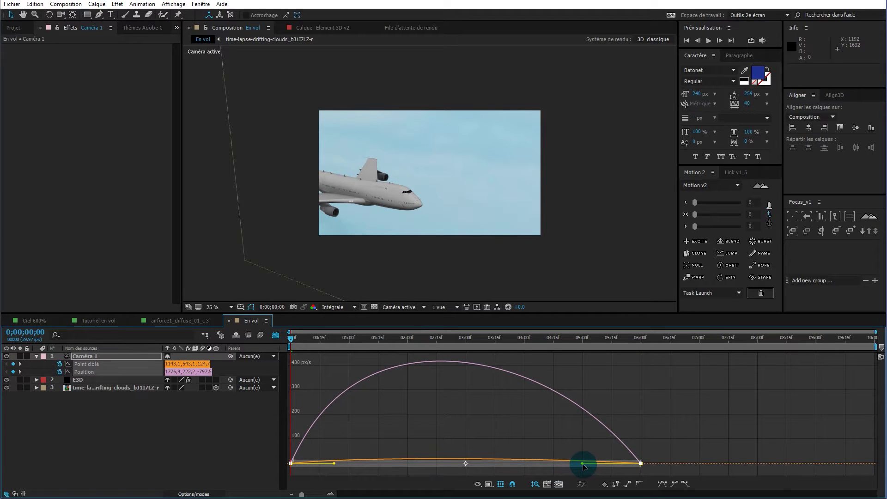
drag(586, 464, 599, 466)
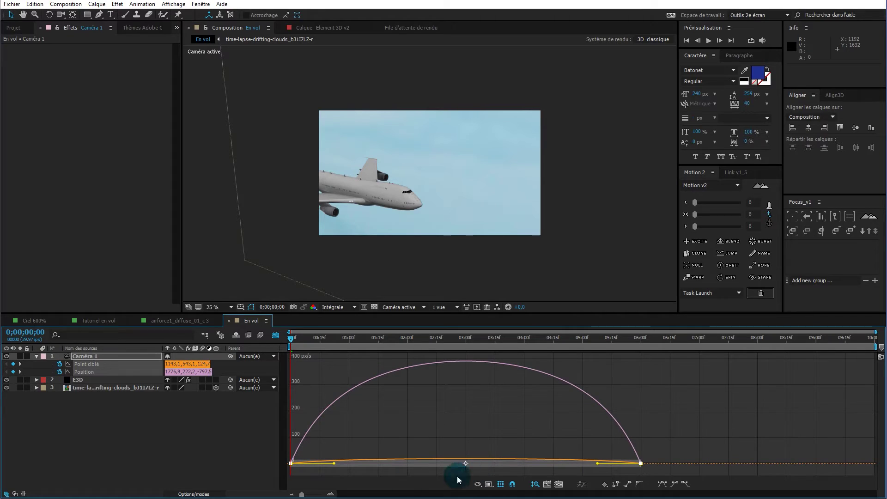
click(275, 335)
drag(528, 337, 279, 339)
click(208, 418)
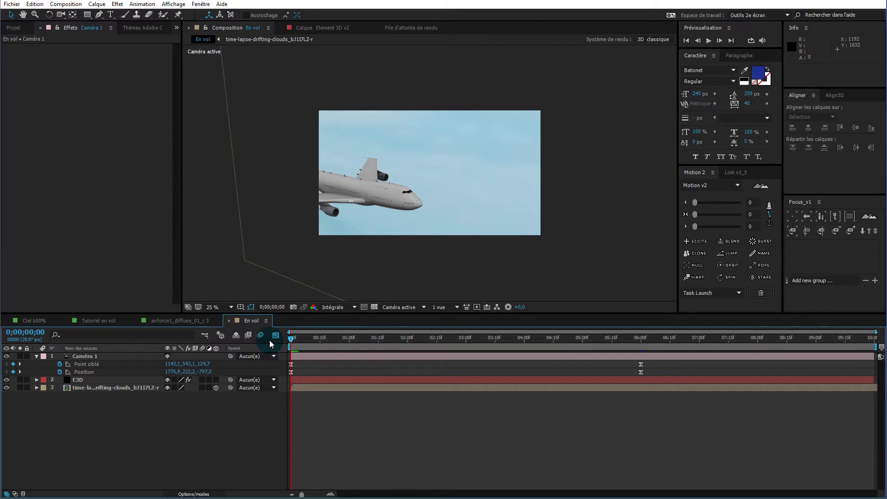
Add the expression wiggle(.5,5); to Caméra 1's Point ciblé.
alt+click(59, 365)
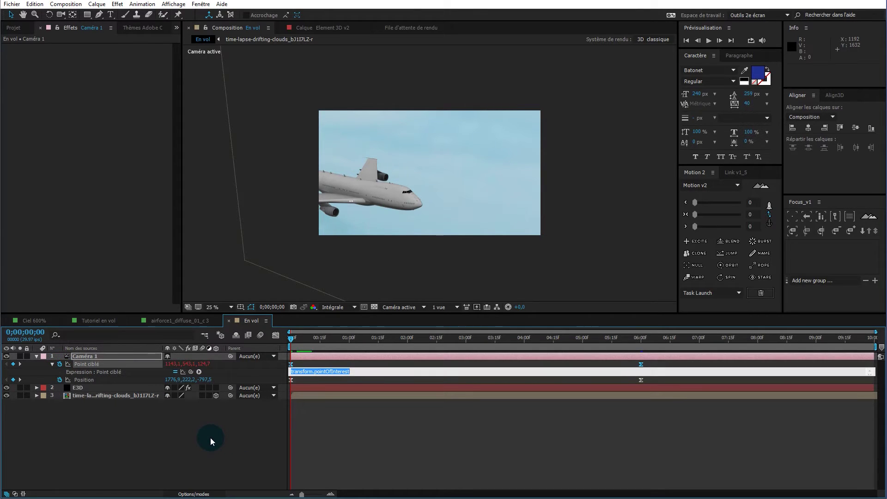
text(wigg)
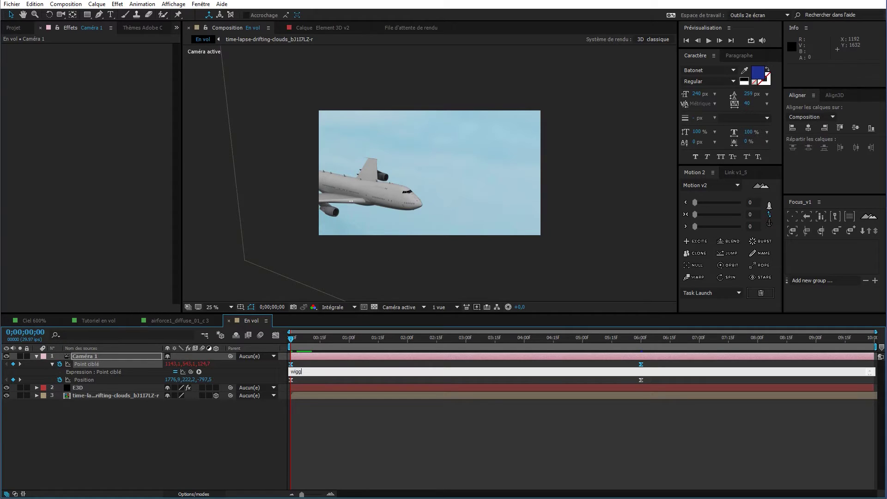
text(le(.)
text(5,5))
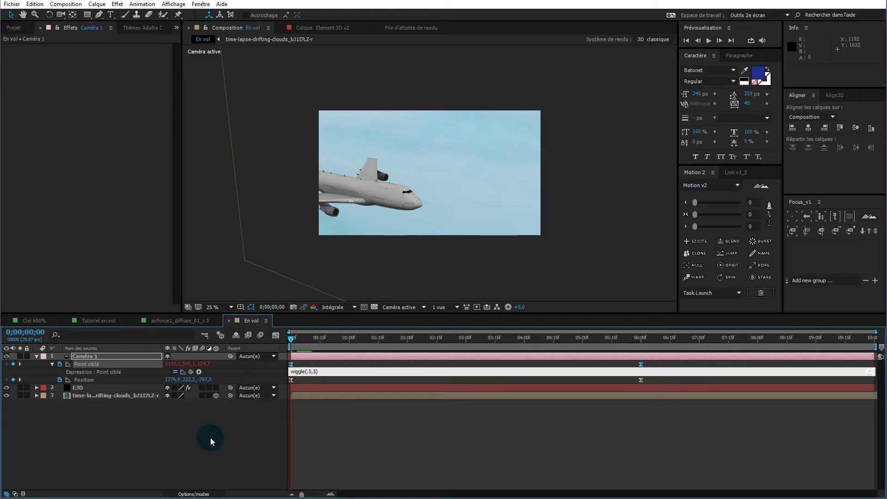
text(;)
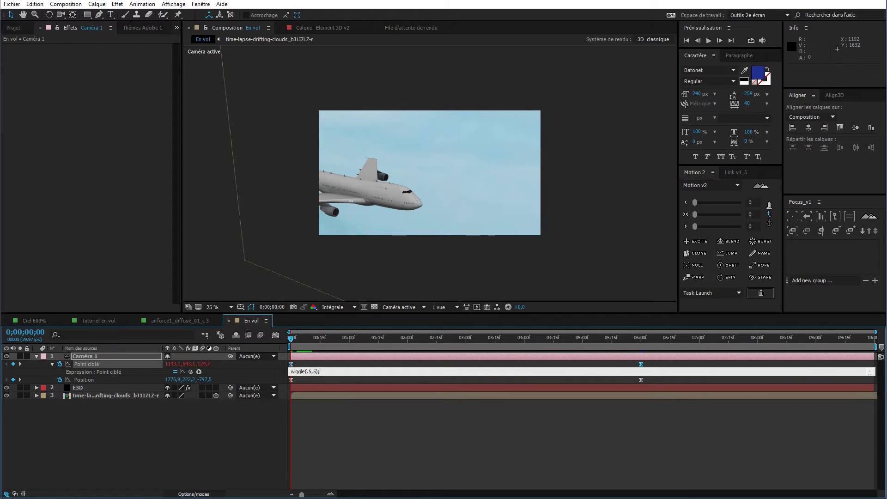
click(249, 430)
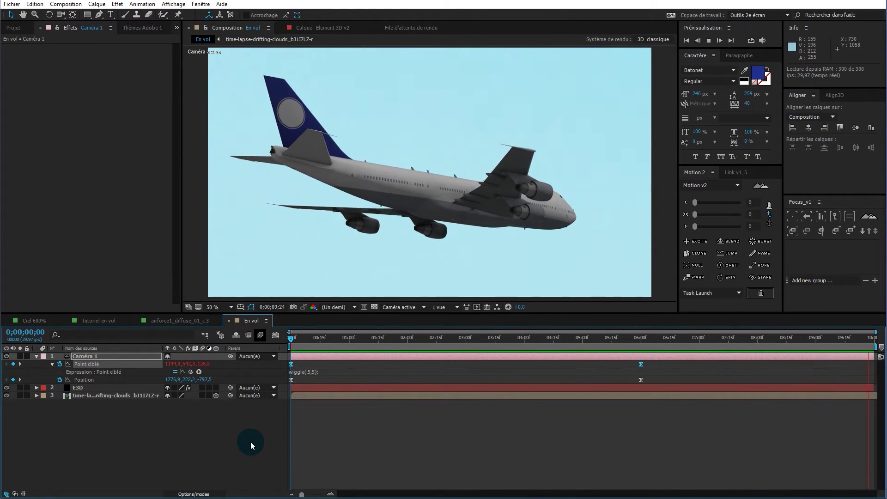
At 0;00;03;02, add the airforce1_diffuse_01_c 3 composition beneath the cloud layer in En vol and hide it.
click(470, 360)
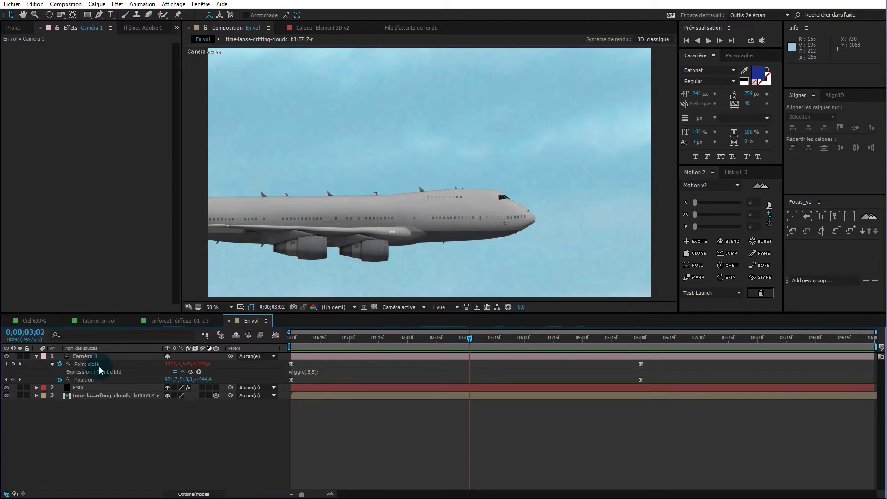
click(12, 29)
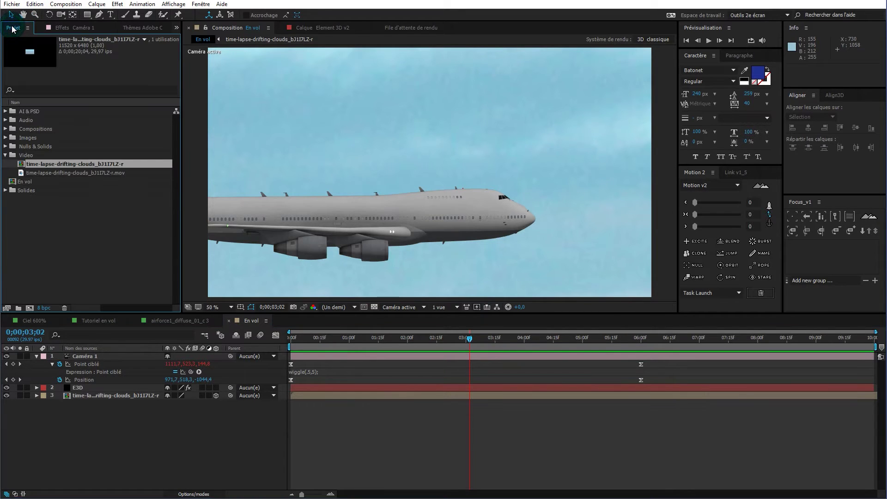
click(6, 155)
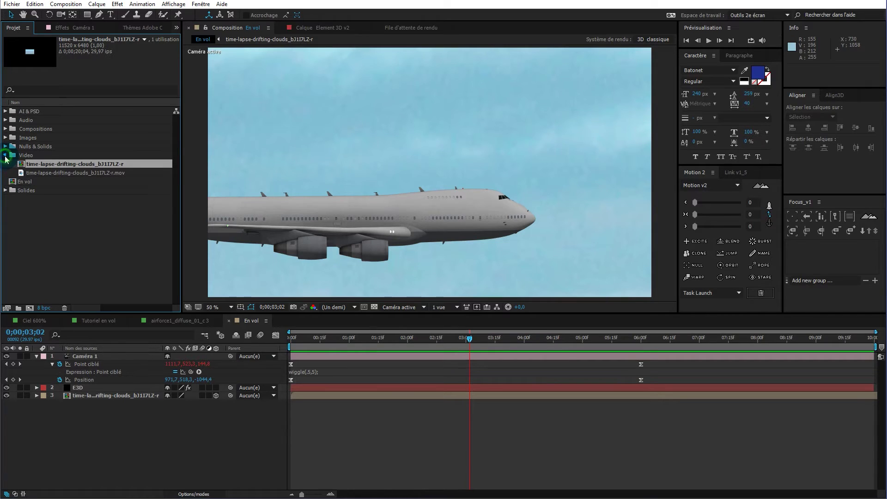
click(6, 130)
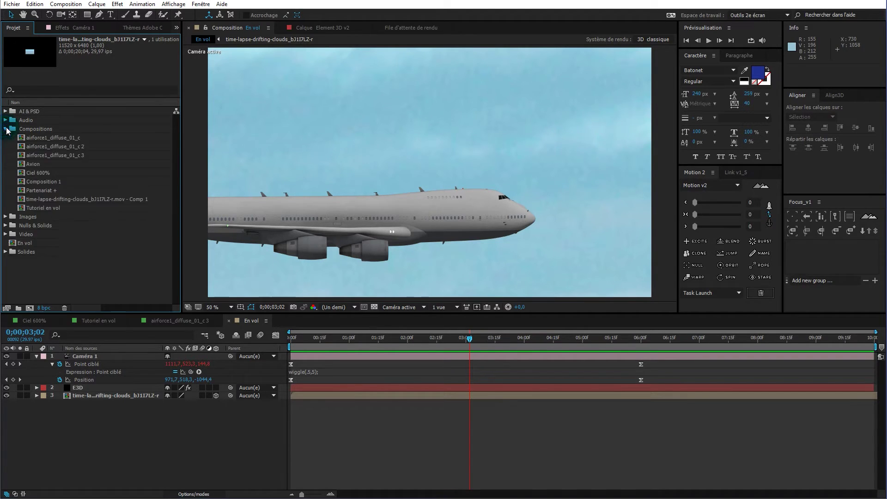
click(66, 155)
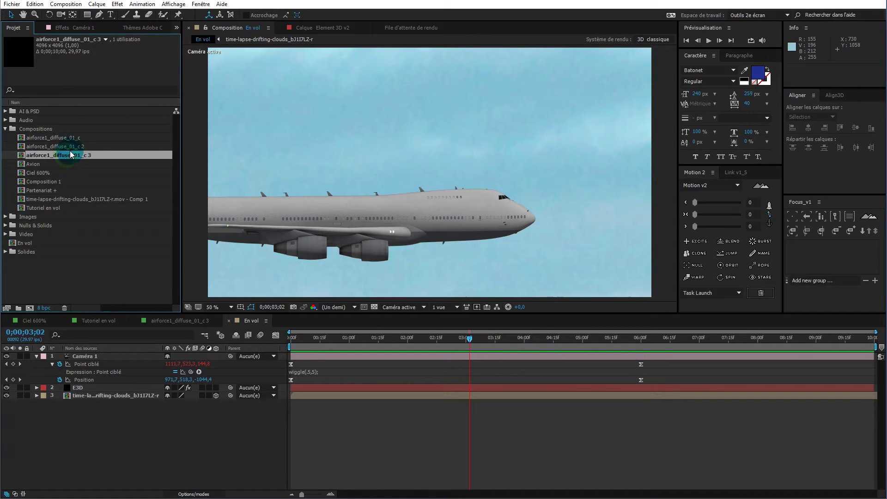
drag(69, 156, 101, 411)
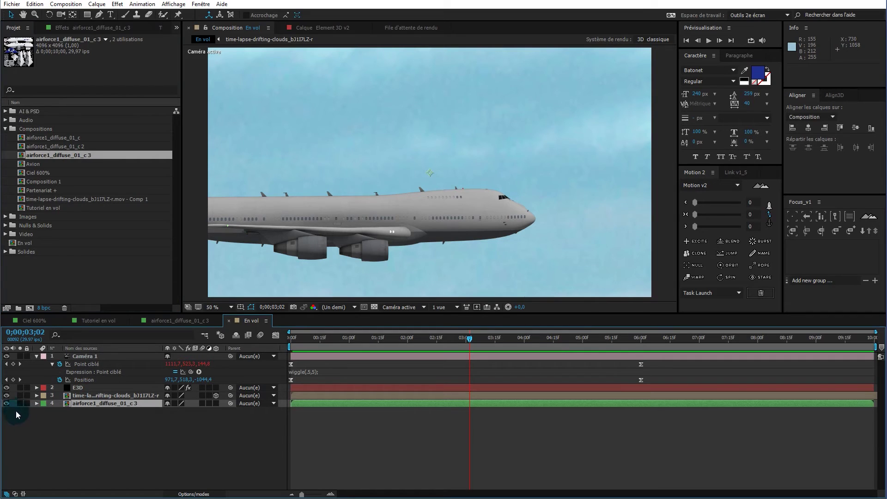
click(6, 404)
Assign the airforce1_diffuse_01_c 3 layer to Layer 1 of the E3D layer's Custom Texture Maps.
click(96, 388)
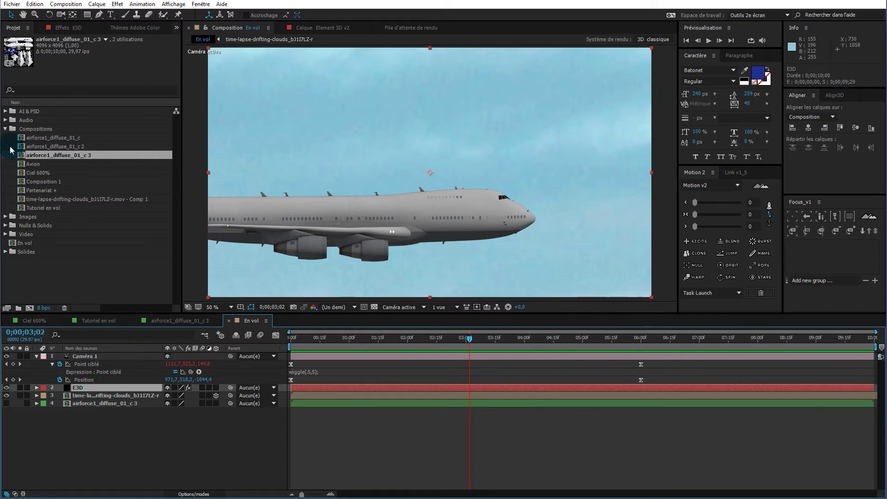
click(74, 27)
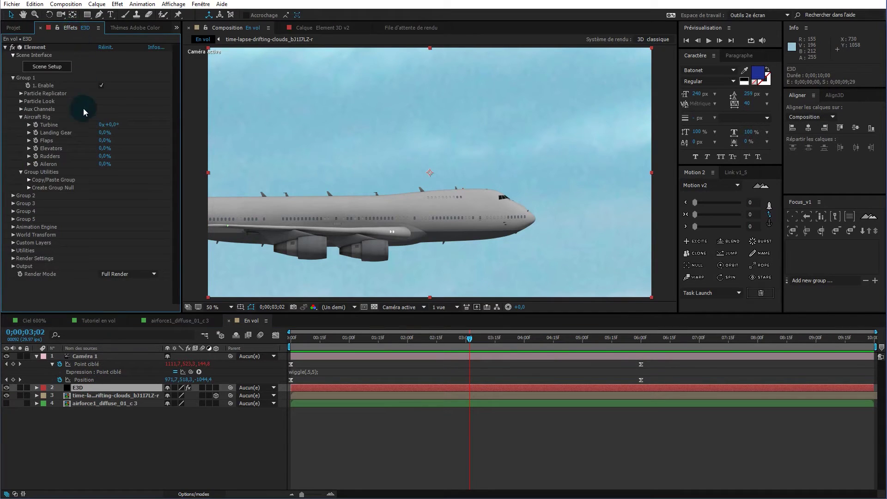
click(13, 78)
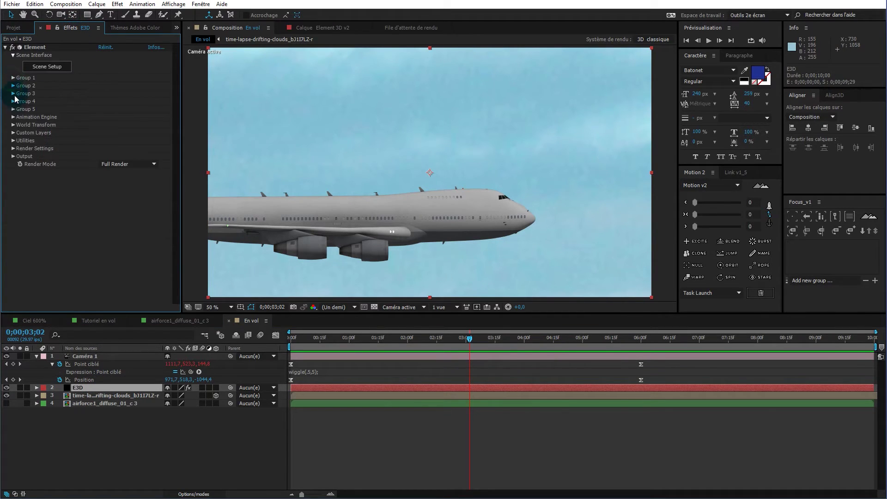
click(13, 133)
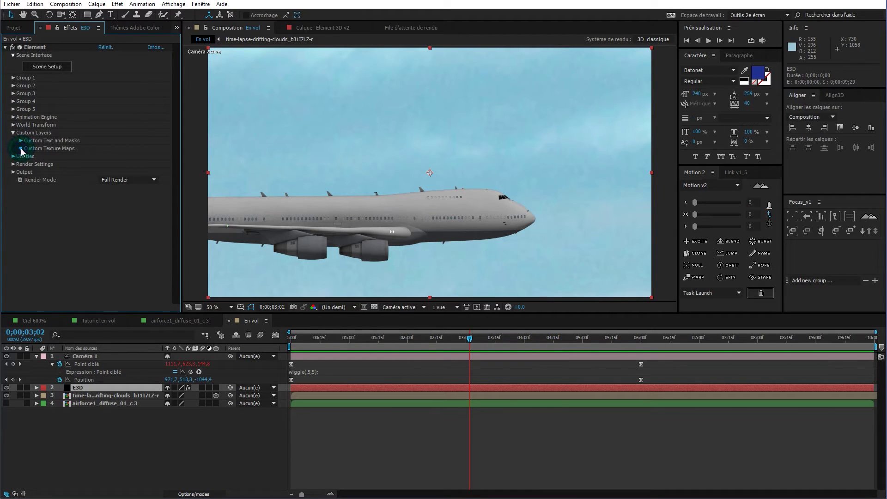
click(133, 152)
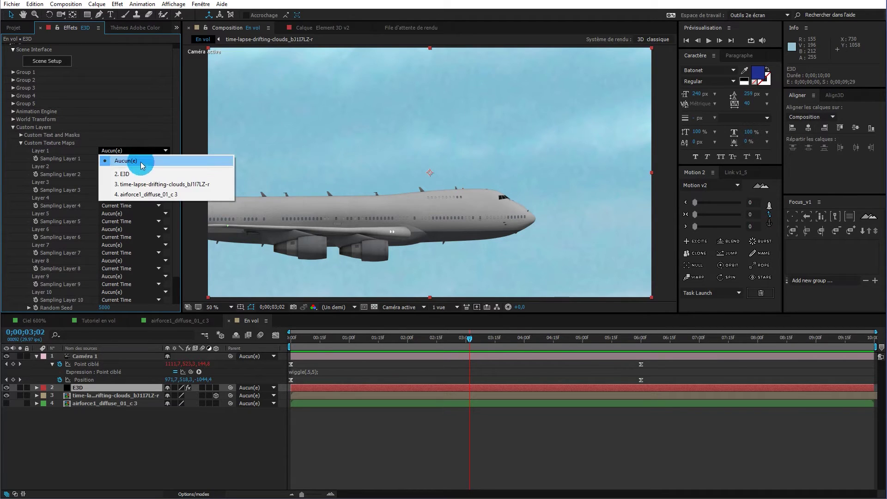
click(130, 197)
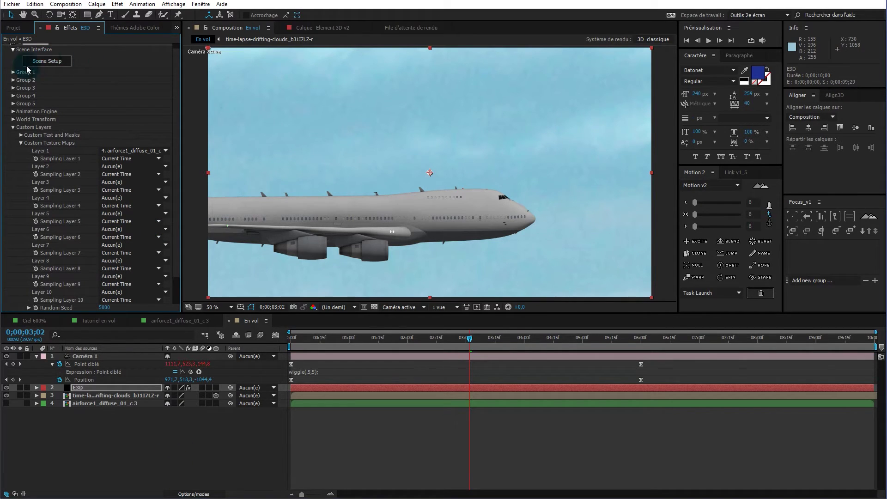
In Element's Scene Setup, replace the Body material's Diffuse texture with Custom Layer 1 and apply the scene.
click(48, 62)
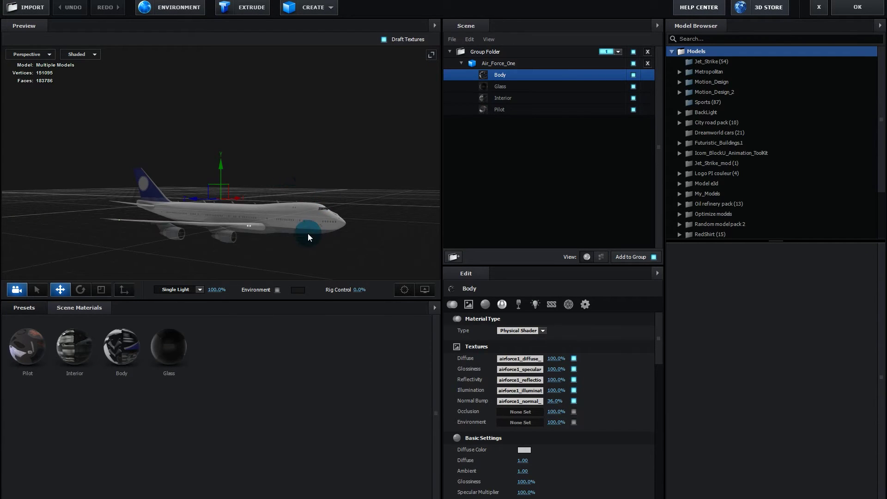
mouse_move(288, 227)
mouse_down()
mouse_move(273, 238)
mouse_move(301, 229)
mouse_up()
click(514, 359)
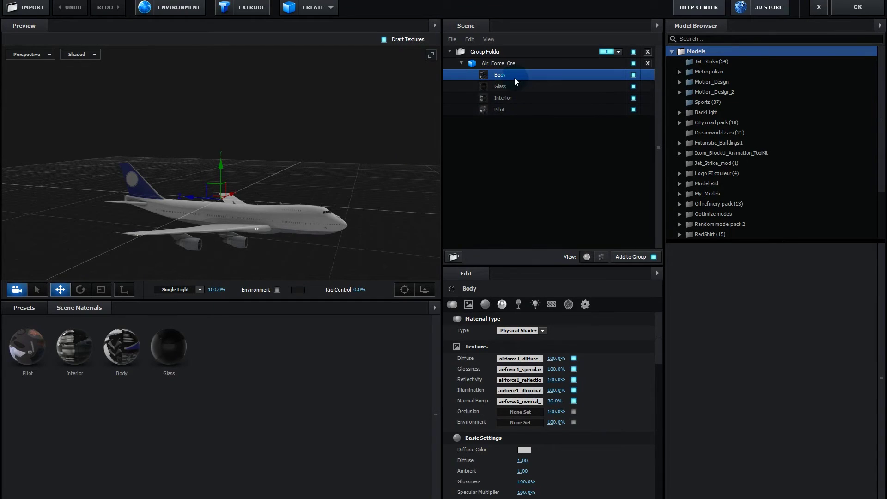
click(523, 360)
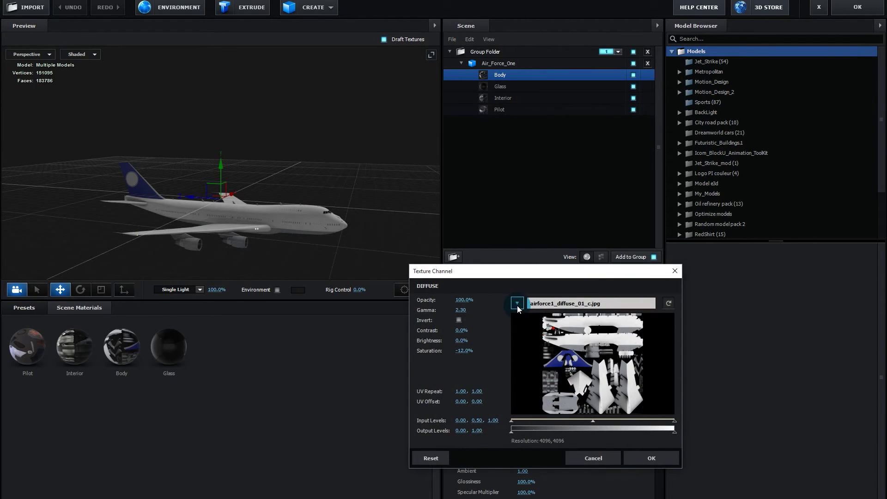
click(517, 303)
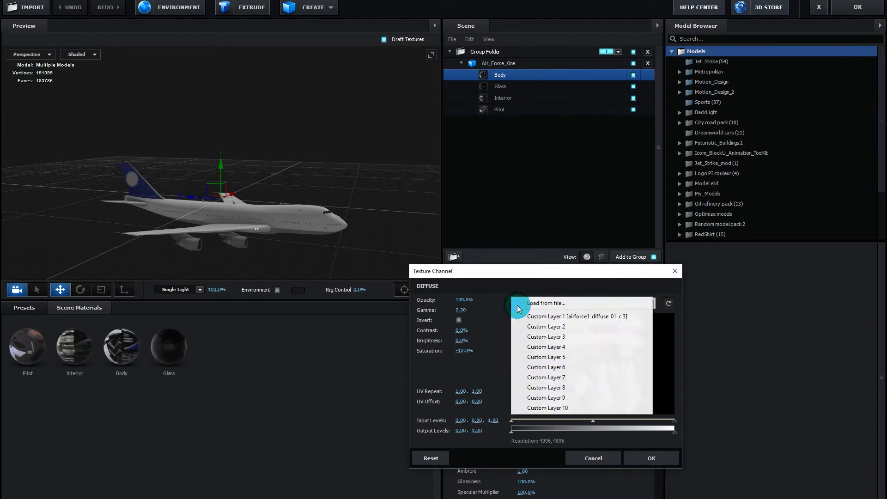
click(592, 319)
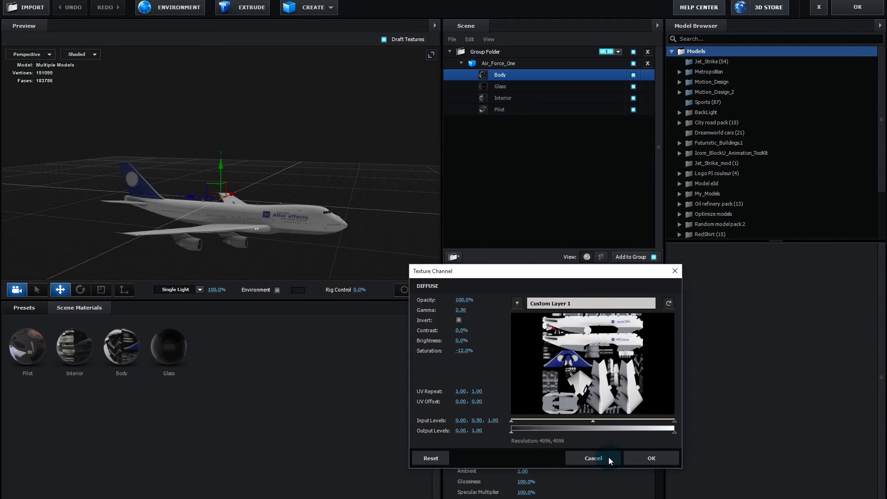
click(649, 460)
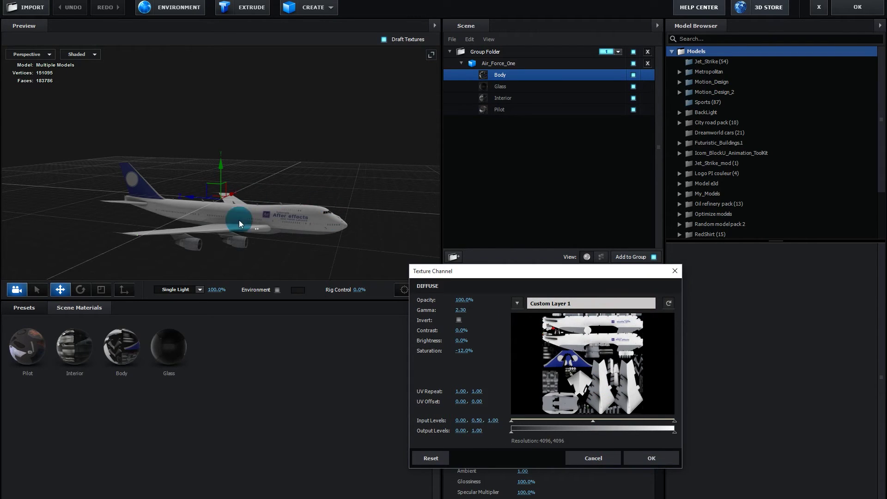
click(653, 458)
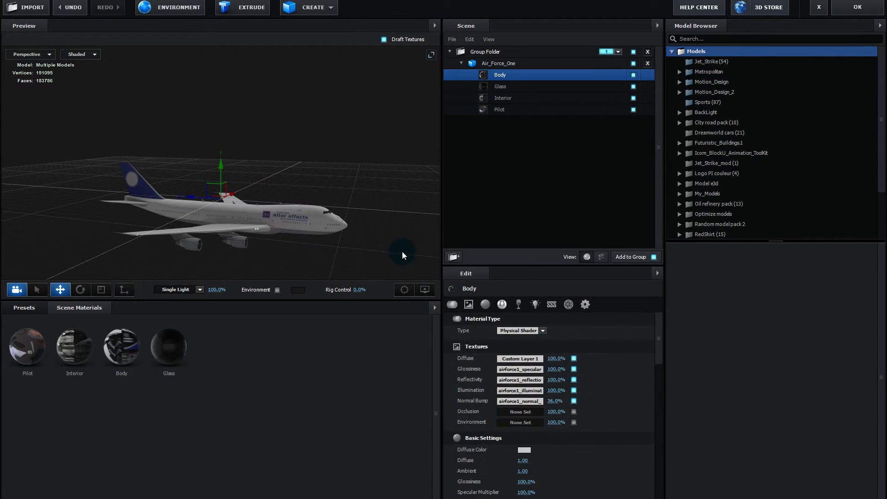
scroll(332, 249, up, 3)
drag(341, 253, 323, 248)
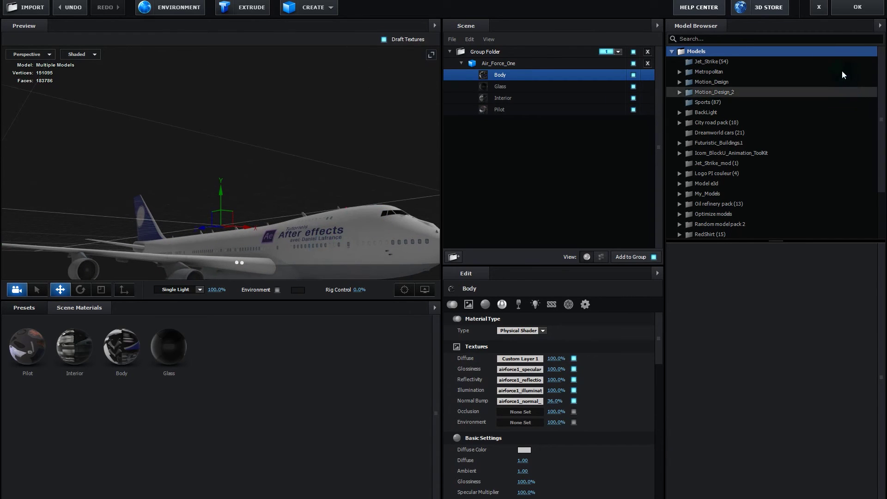
click(847, 10)
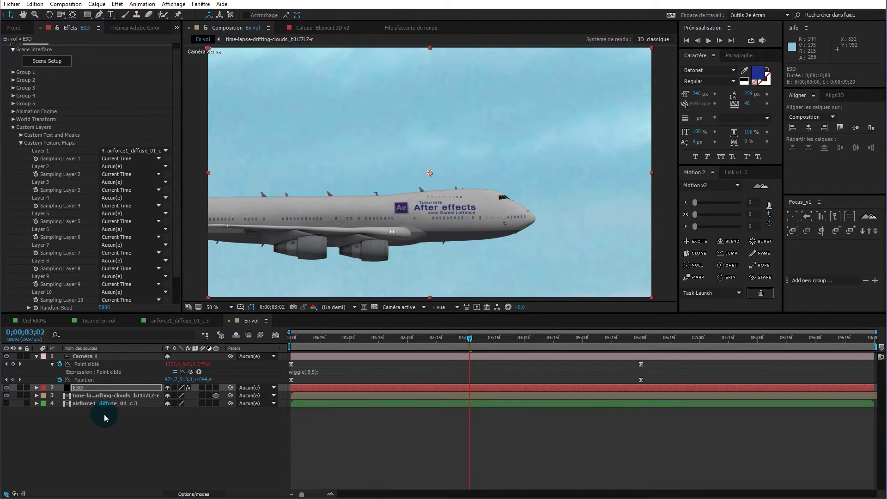
Add the time-lapse-drifting-clouds_bJ1I7LZ-r.mov footage as the lowest layer of En vol and hide it.
click(14, 28)
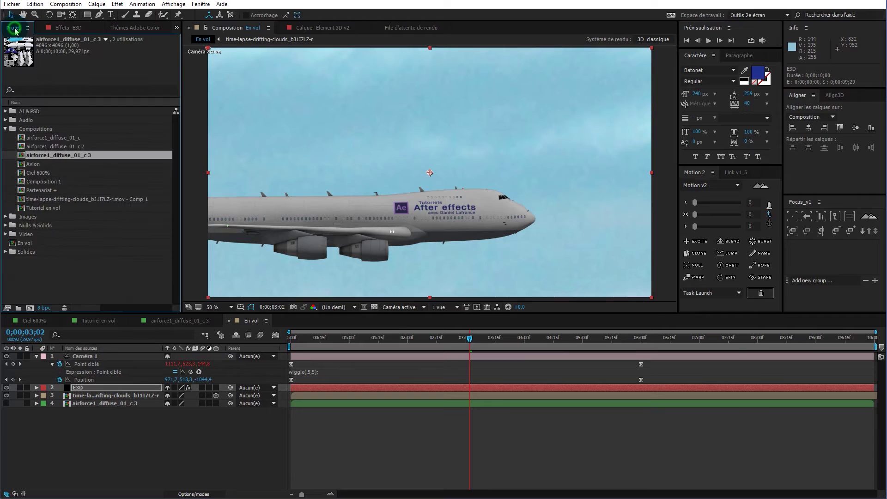
click(6, 129)
click(6, 155)
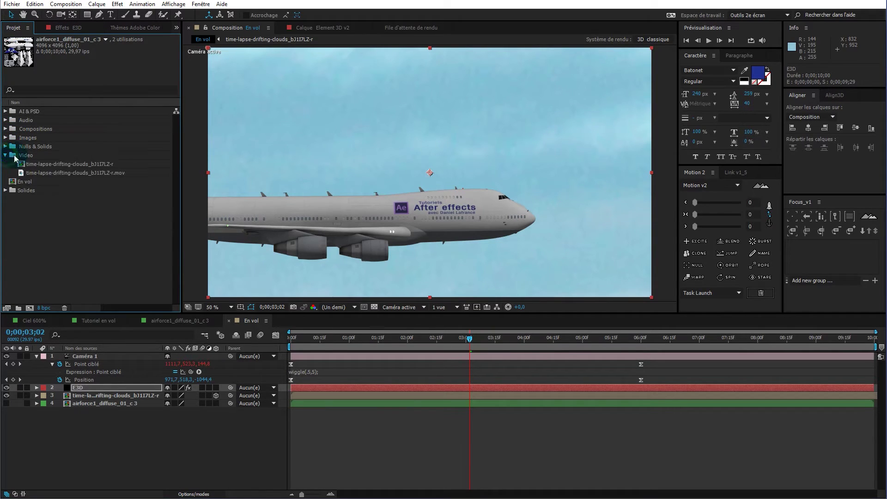
click(75, 173)
drag(79, 175, 44, 416)
click(6, 411)
click(123, 410)
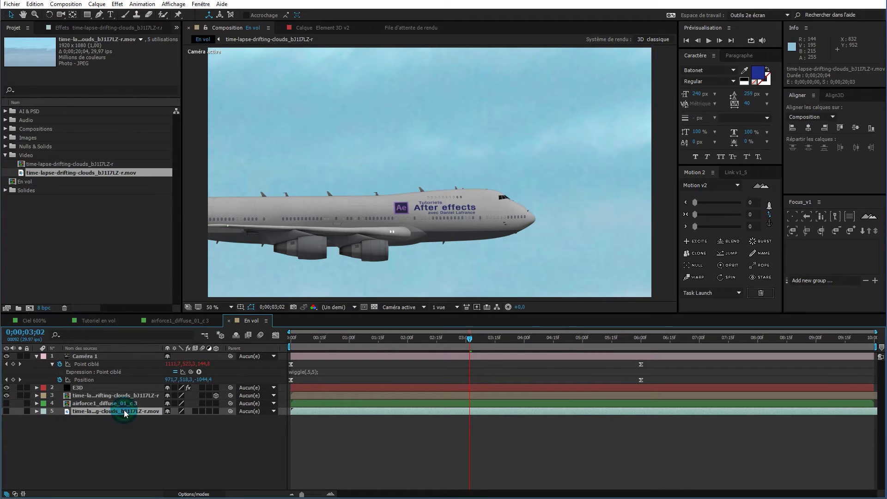
Assign the time-lapse-drifting-clouds_bJ1I7LZ-r.mov layer to Layer 2 of the E3D layer's Custom Texture Maps.
click(99, 389)
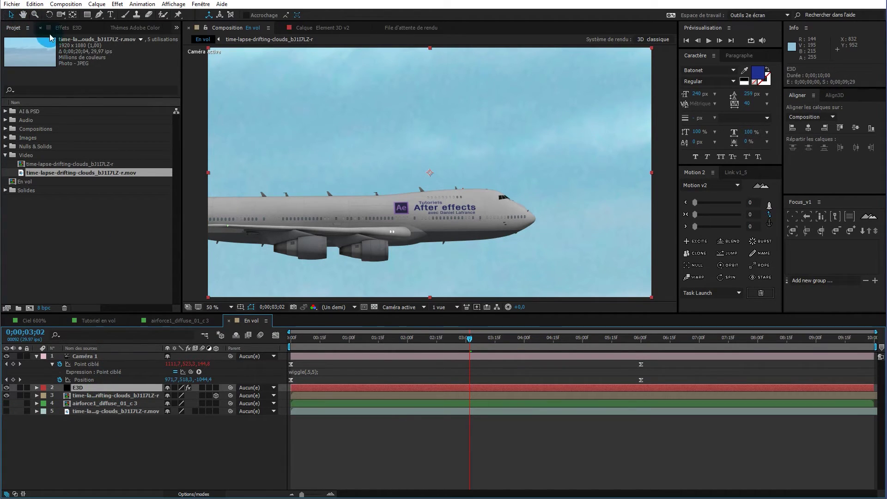
click(68, 29)
click(132, 187)
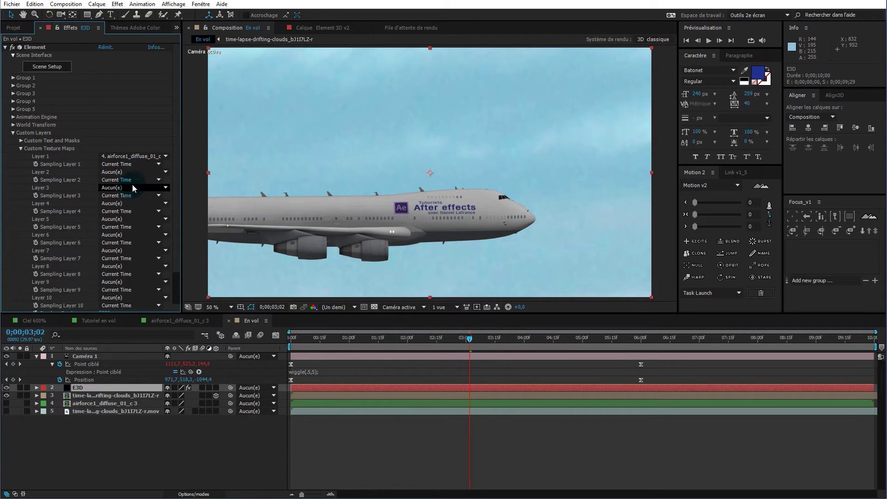
click(162, 172)
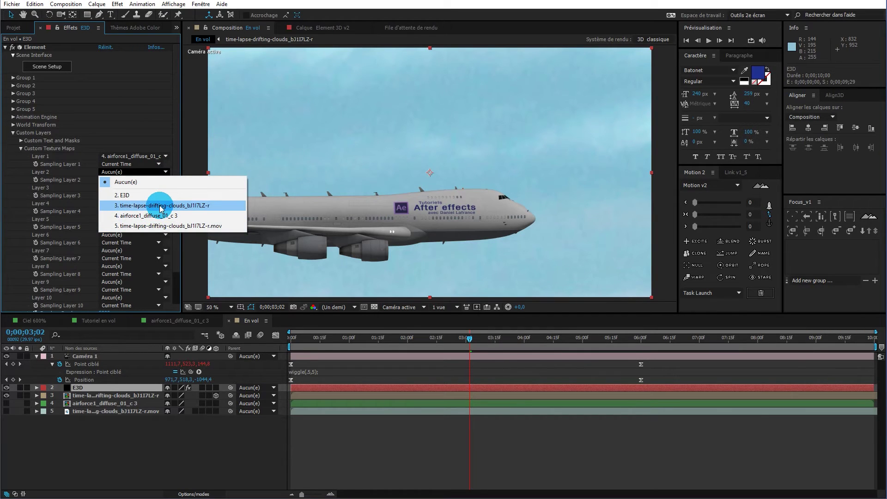
click(159, 225)
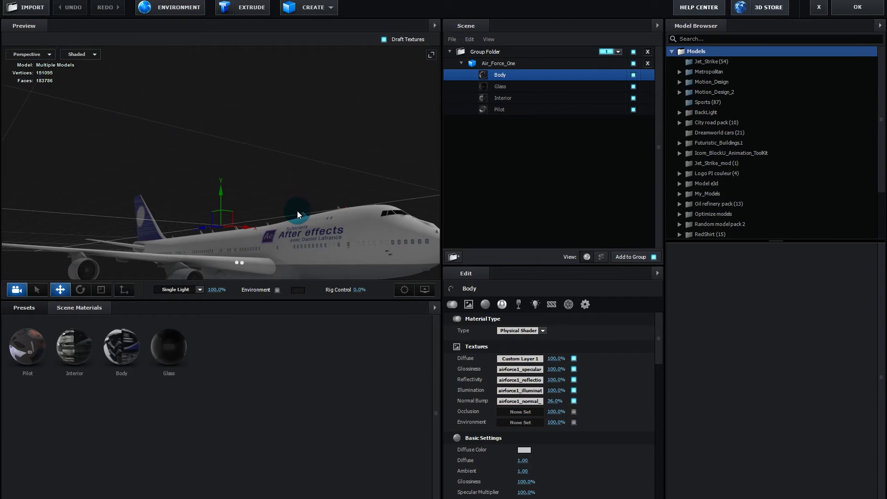
In Scene Setup, set the environment texture to Custom Layer 2 with a gamma of 1.65.
scroll(297, 212, down, 5)
mouse_move(298, 211)
mouse_down()
mouse_move(293, 233)
mouse_move(310, 215)
mouse_up()
click(193, 9)
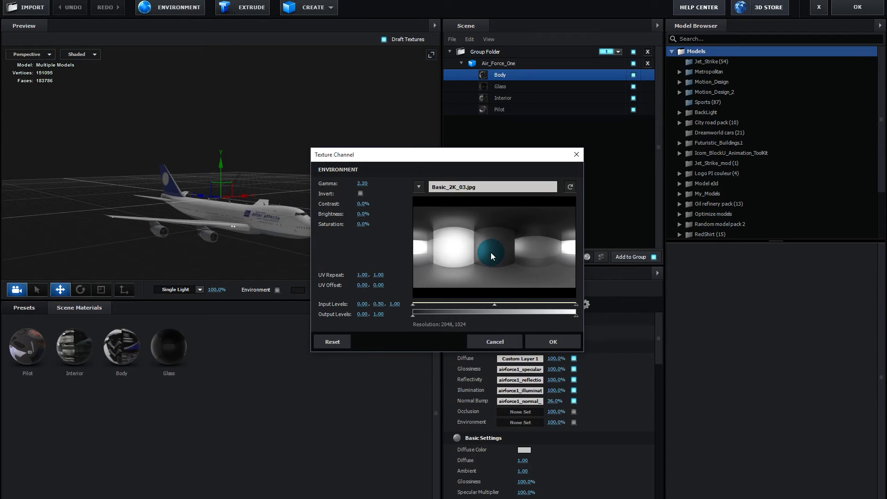
click(419, 187)
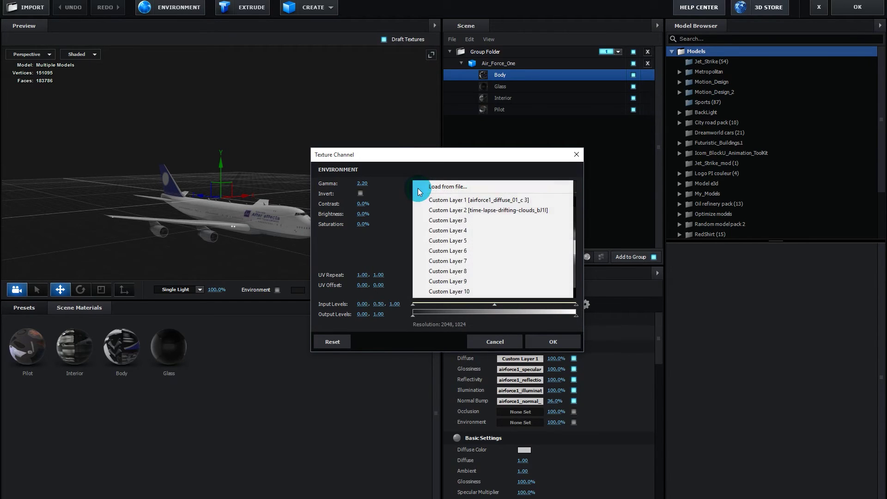
click(501, 211)
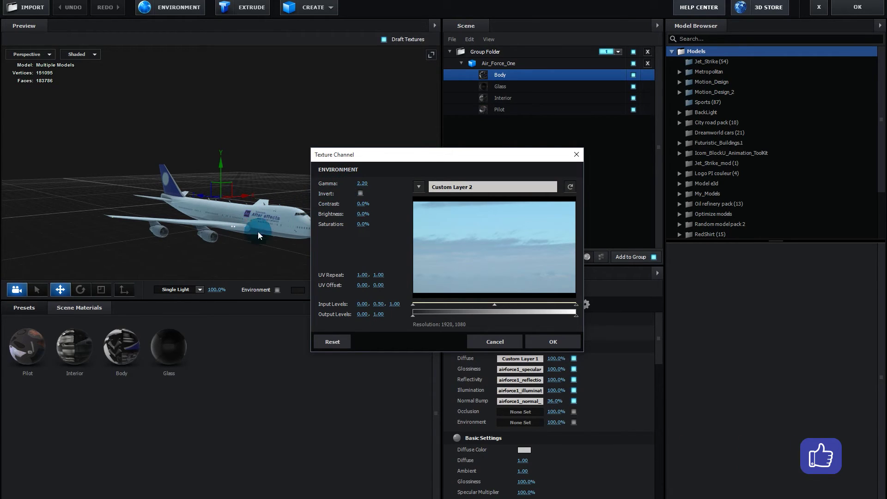
mouse_move(363, 183)
mouse_down()
mouse_move(432, 180)
mouse_move(338, 194)
mouse_move(355, 187)
mouse_up()
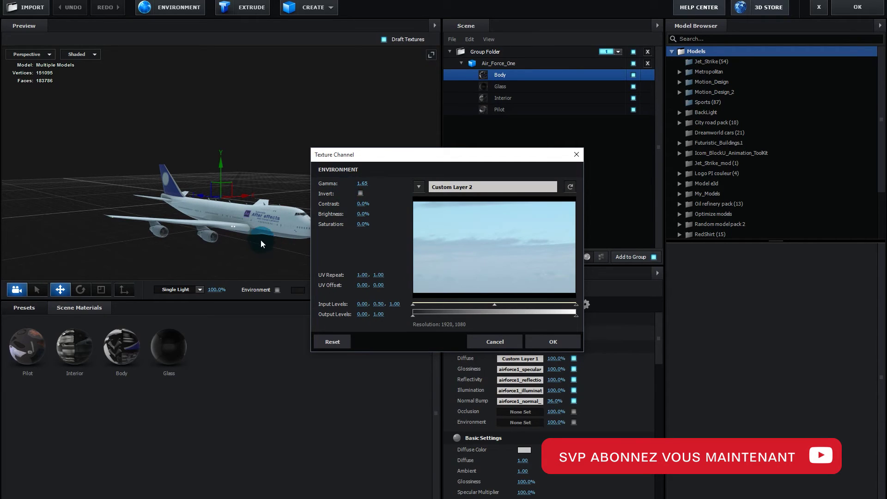
click(554, 342)
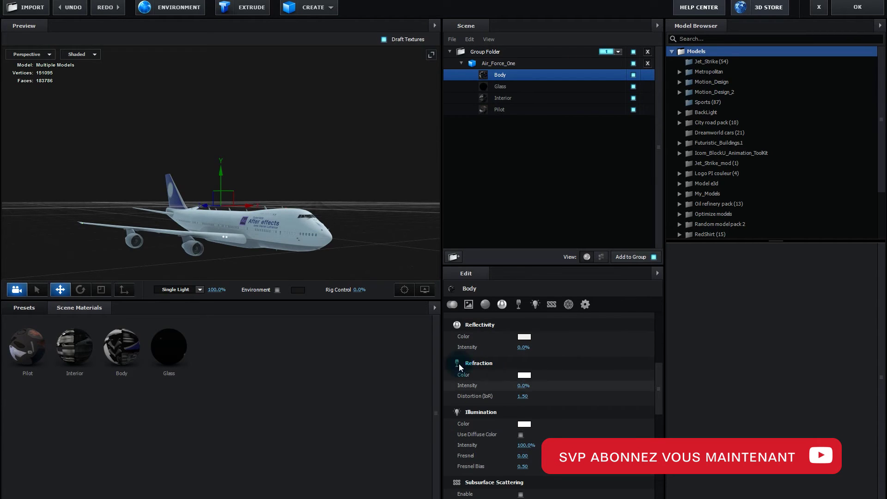
drag(656, 383, 654, 302)
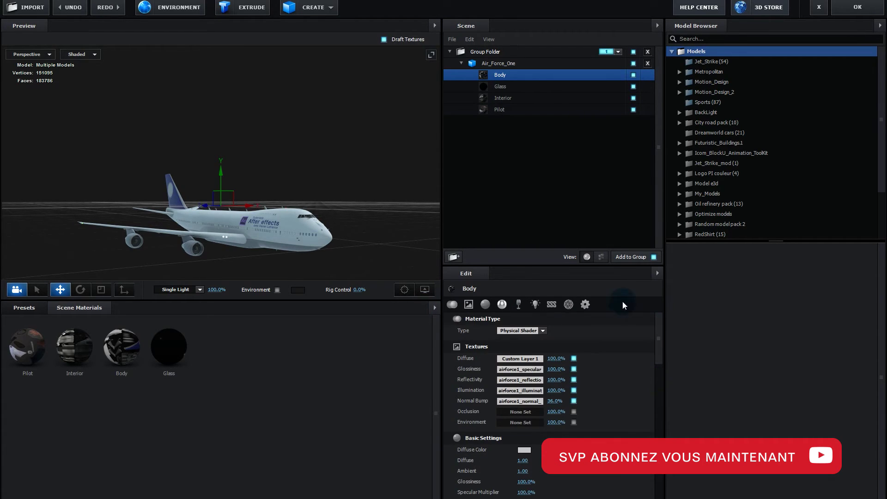
drag(302, 250, 251, 245)
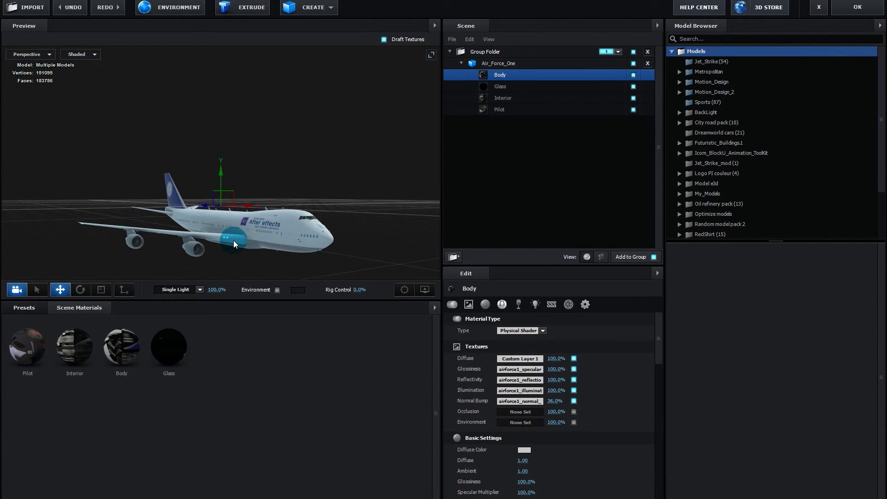
Enable Use Diffuse Color in the Illumination settings of the airplane's Body material.
drag(227, 245, 347, 226)
drag(272, 209, 213, 149)
drag(351, 262, 362, 251)
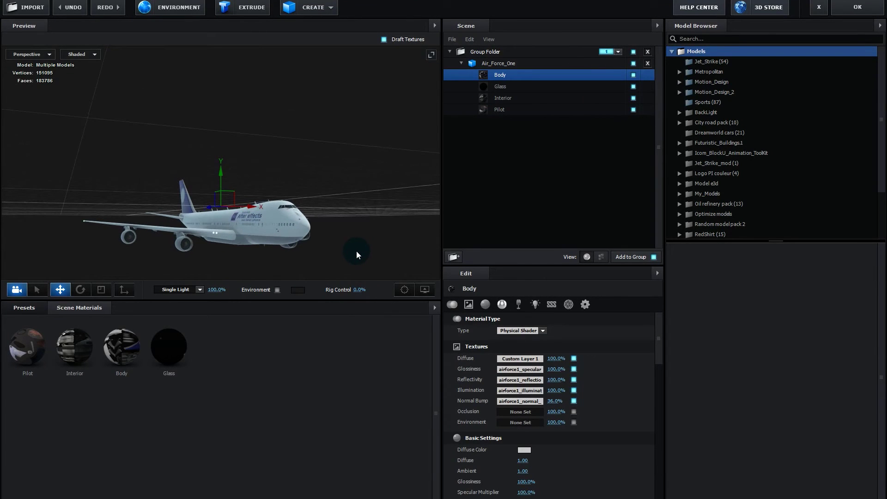
drag(658, 354, 667, 394)
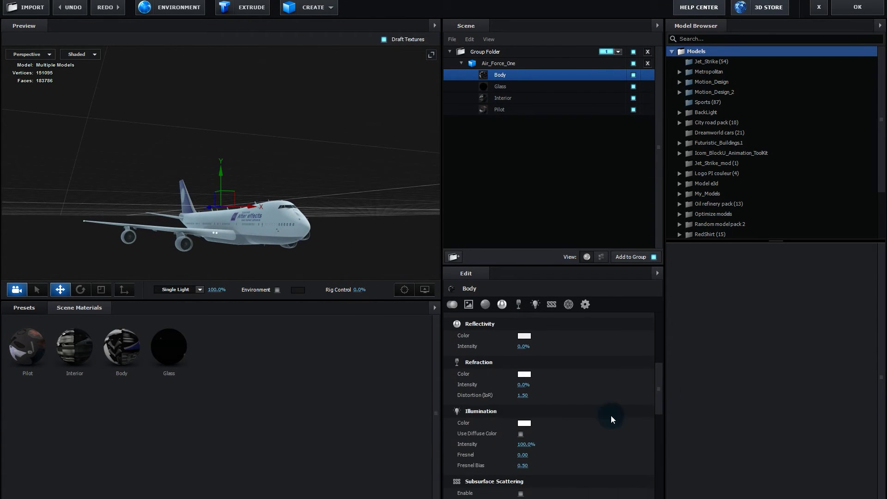
click(521, 434)
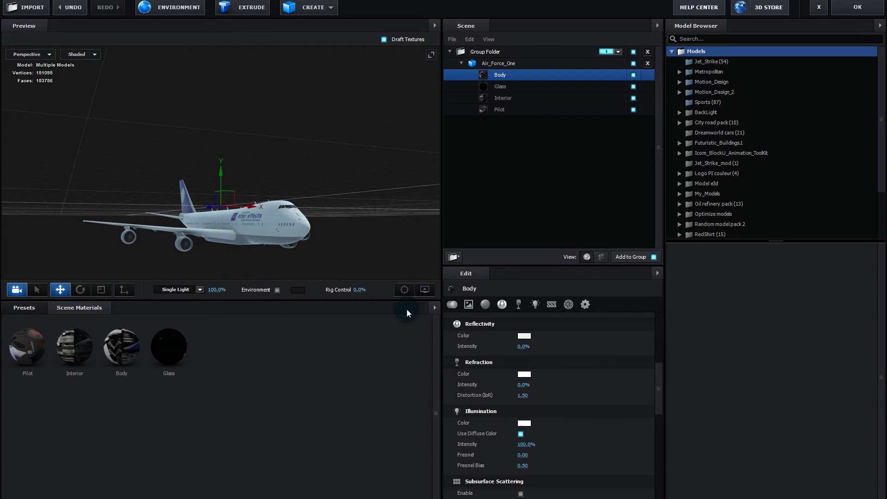
Raise the Body material's Illumination intensity to 1662% and check the airplane from several angles.
drag(521, 445, 703, 436)
drag(523, 443, 725, 462)
drag(520, 447, 640, 437)
drag(193, 250, 219, 264)
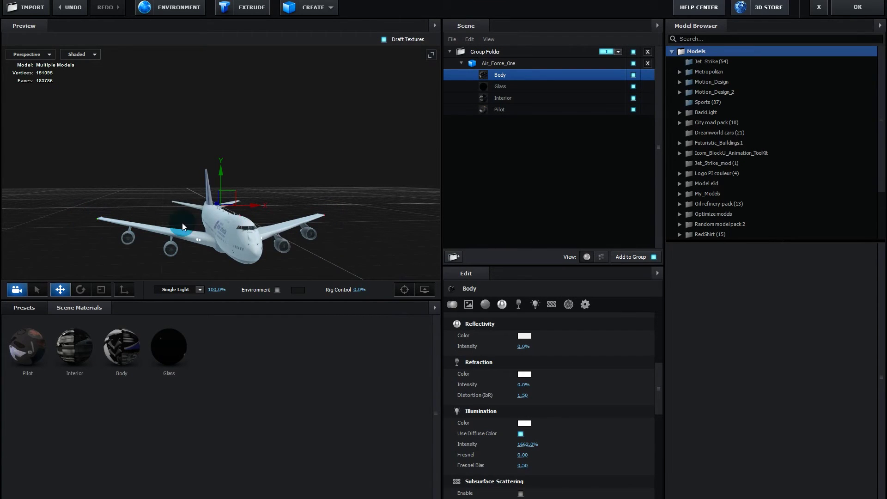
drag(292, 268, 295, 265)
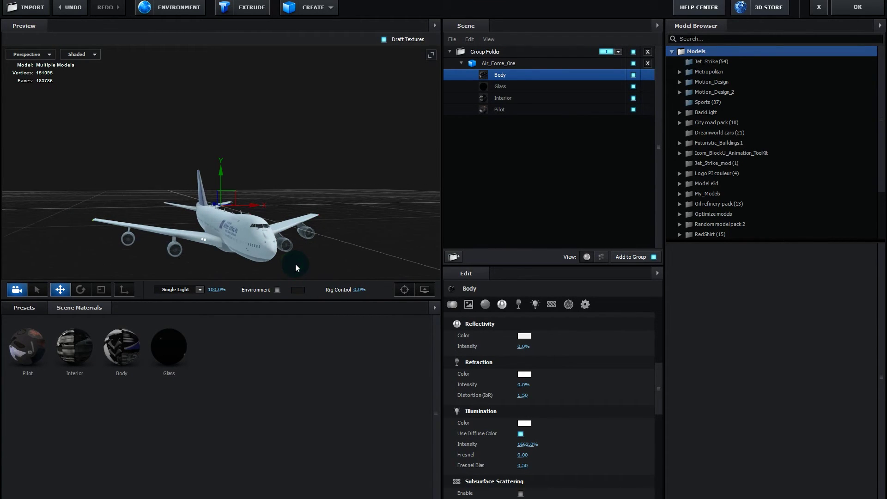
drag(293, 259, 302, 262)
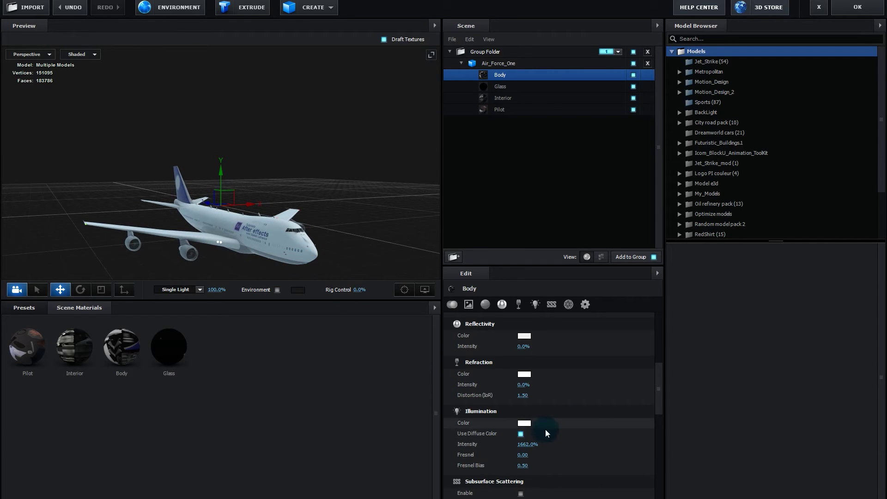
mouse_move(337, 256)
mouse_down()
mouse_move(310, 259)
mouse_move(314, 243)
mouse_move(342, 253)
mouse_up()
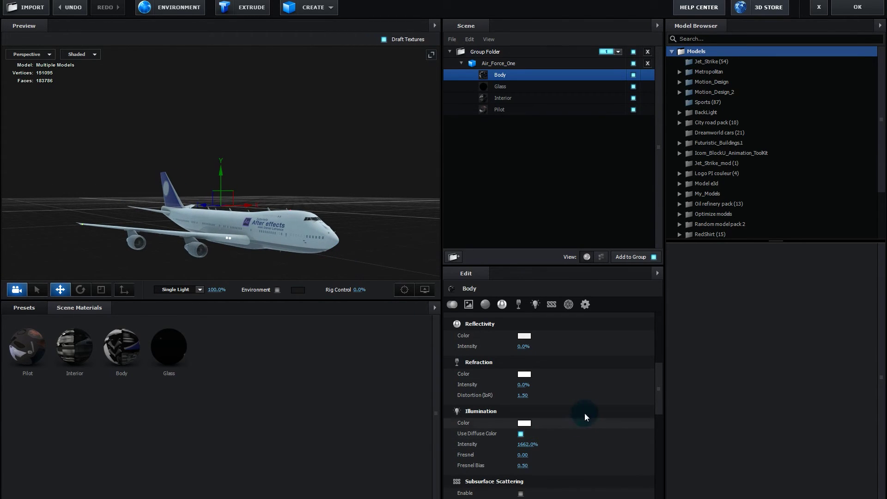
Set the Body material's Reflectivity intensity to 25%.
drag(659, 400, 661, 348)
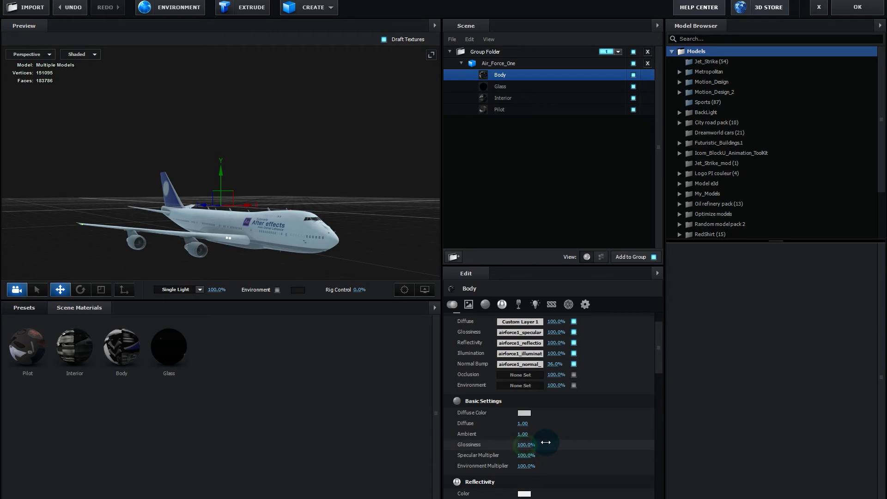
scroll(595, 444, down, 1)
scroll(595, 445, down, 2)
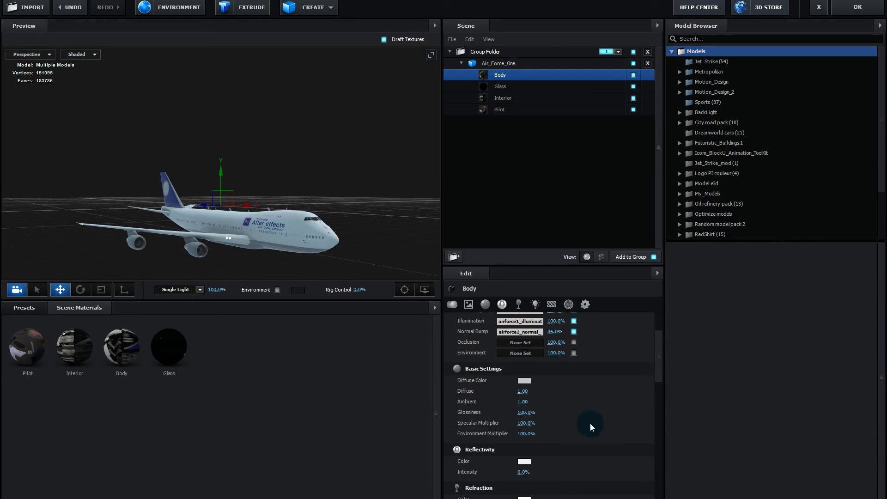
scroll(556, 412, down, 1)
scroll(556, 417, down, 5)
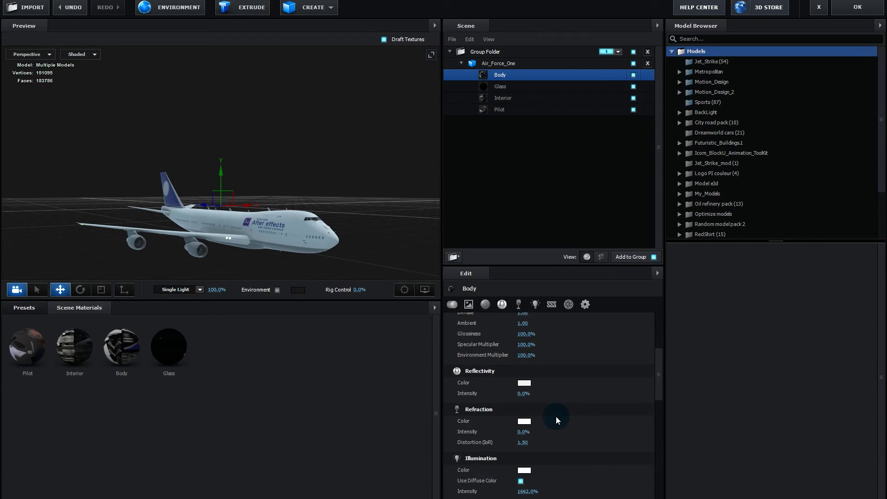
mouse_move(522, 376)
mouse_down()
mouse_move(546, 376)
mouse_move(531, 386)
mouse_move(539, 386)
mouse_move(533, 377)
mouse_up()
click(537, 380)
text(25)
key(Return)
scroll(518, 391, up, 2)
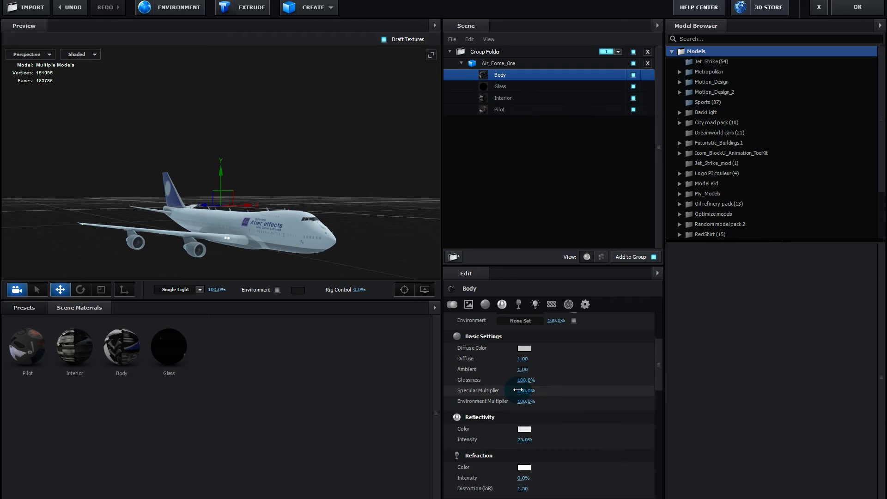
Apply the Body material changes and close Scene Setup to return to the En vol composition.
drag(520, 391, 544, 390)
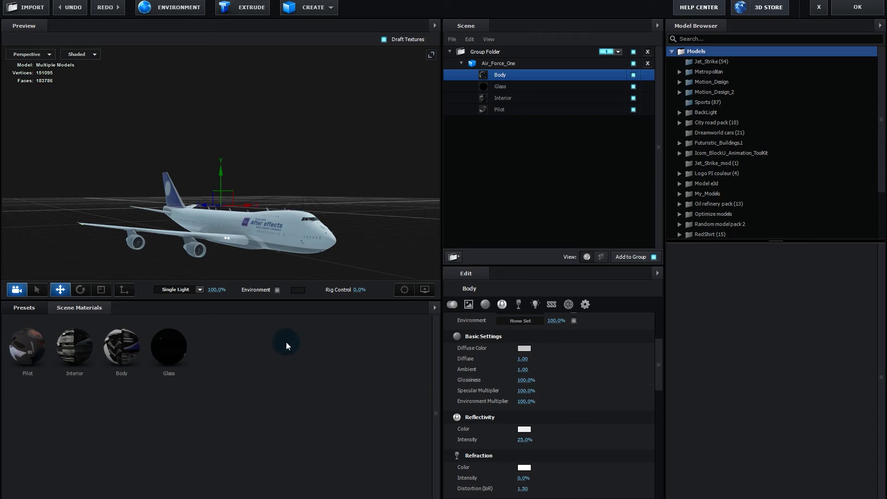
mouse_move(329, 258)
mouse_down()
mouse_move(337, 260)
mouse_move(301, 260)
mouse_move(339, 261)
mouse_up()
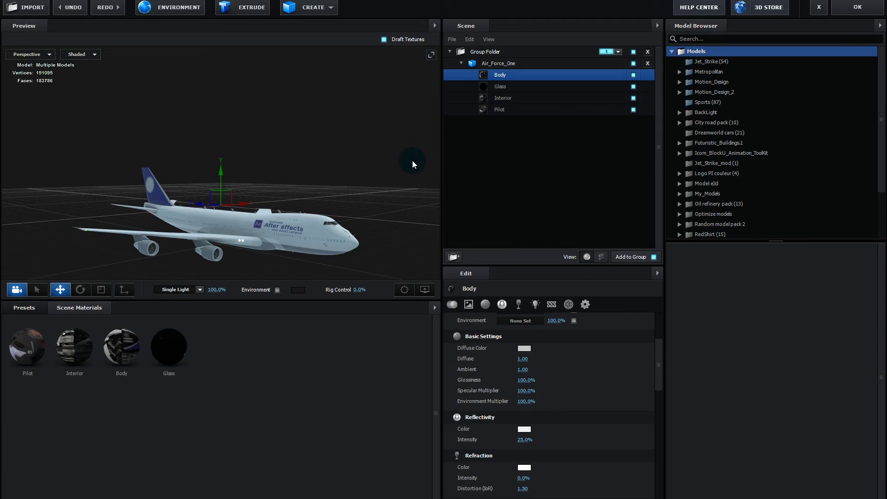
click(861, 7)
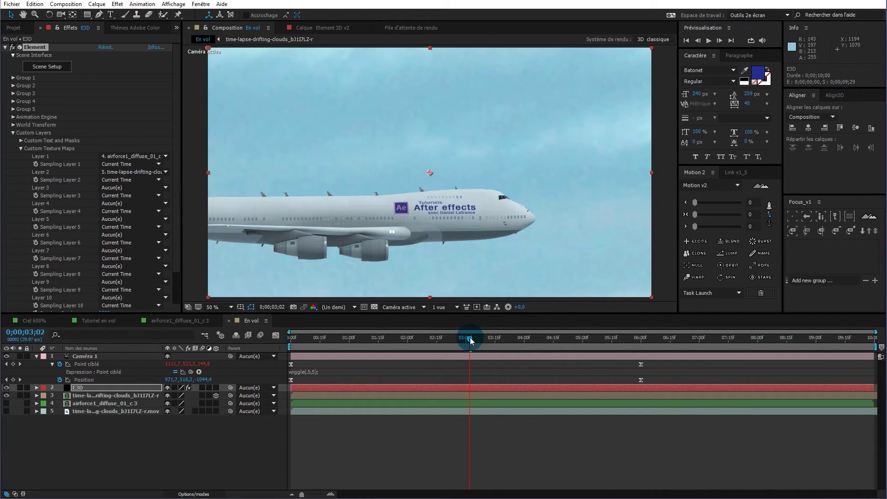
At the composition's first frame, create an Ambiante light at 51% intensity, with its colour sampled from the blue sky.
drag(471, 341, 273, 343)
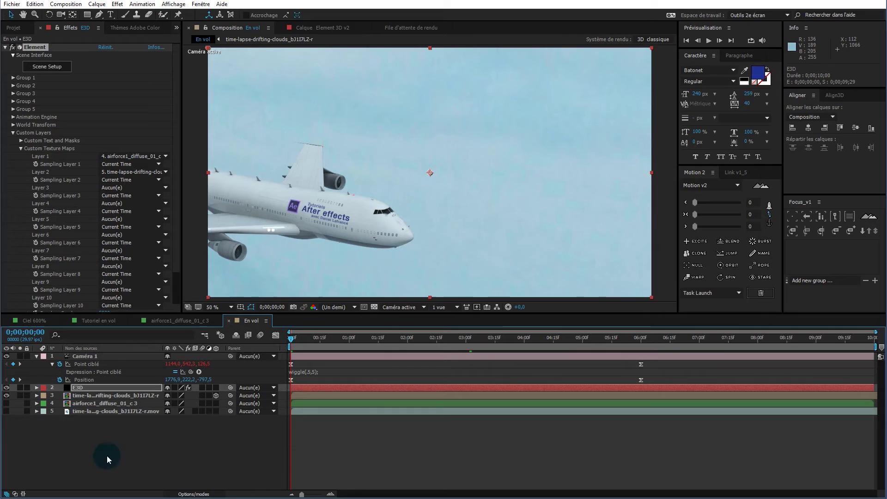
right_click(114, 435)
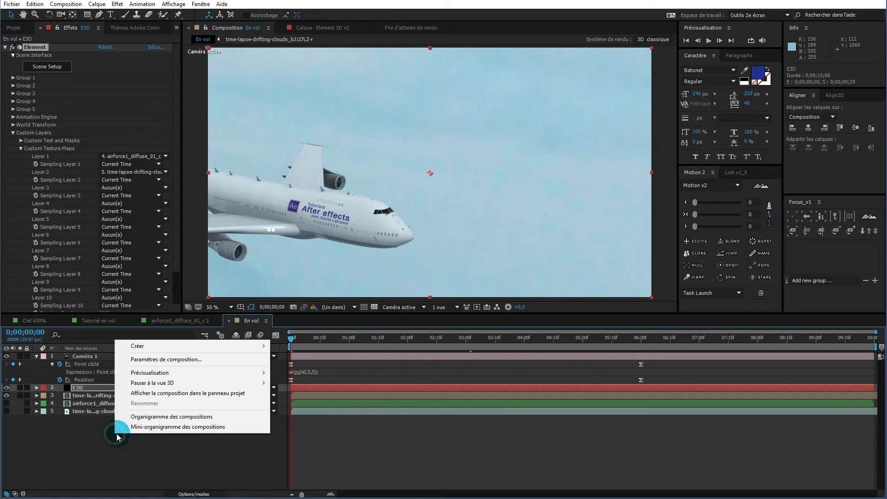
mouse_move(169, 350)
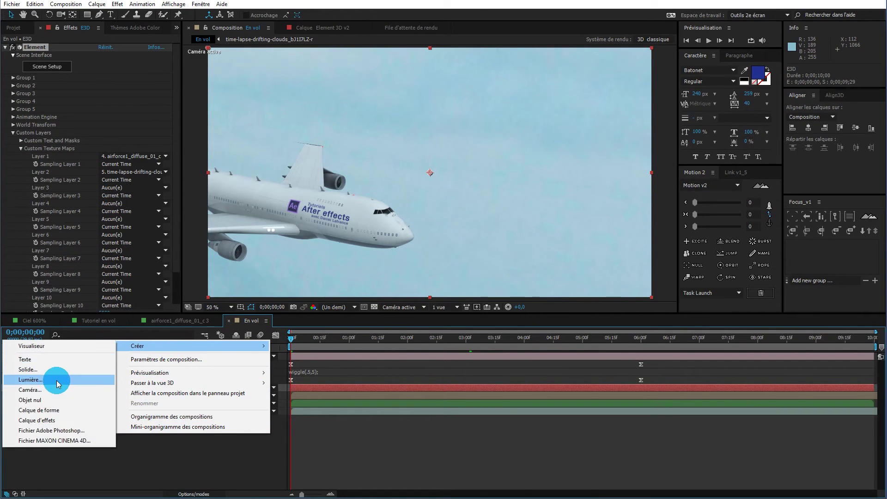
click(60, 380)
click(462, 177)
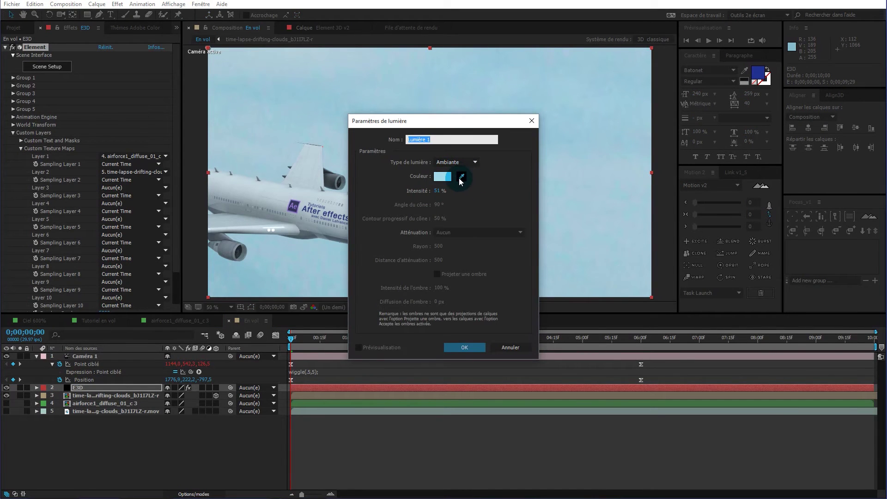
click(461, 177)
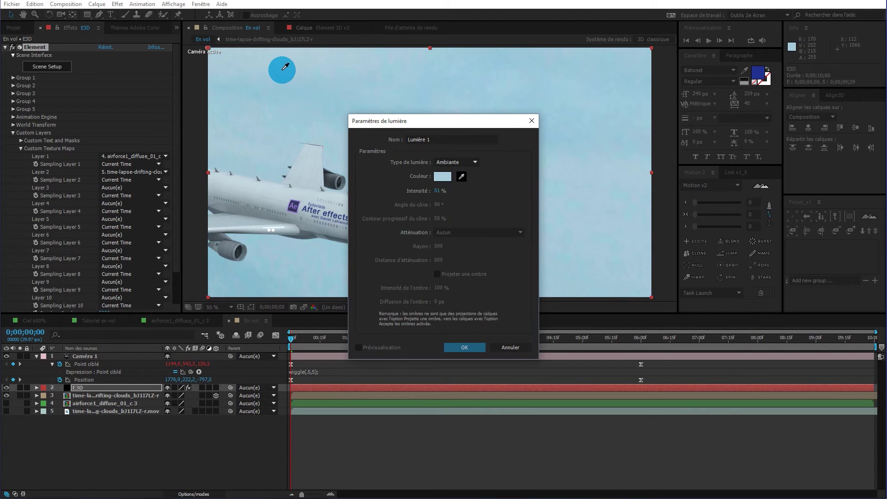
click(474, 350)
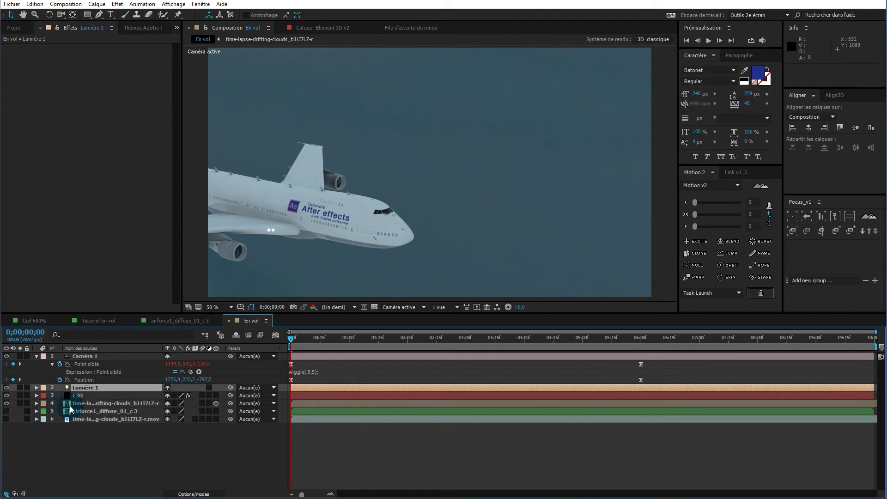
Set Utilise les lumières to Non in the surface options of the 3D cloud precomposition layer.
click(114, 404)
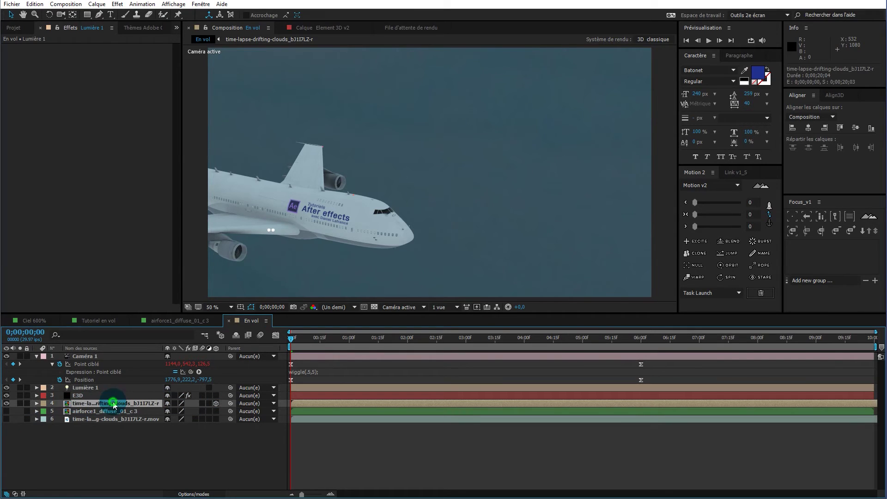
click(36, 404)
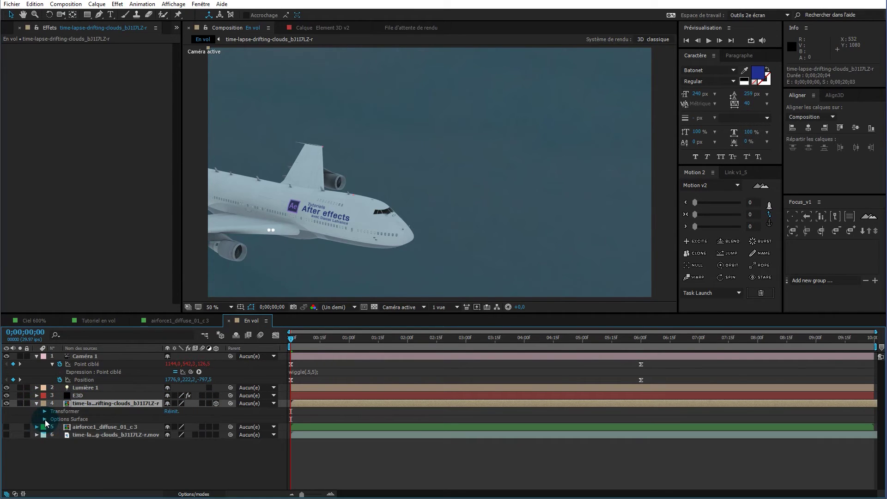
click(44, 420)
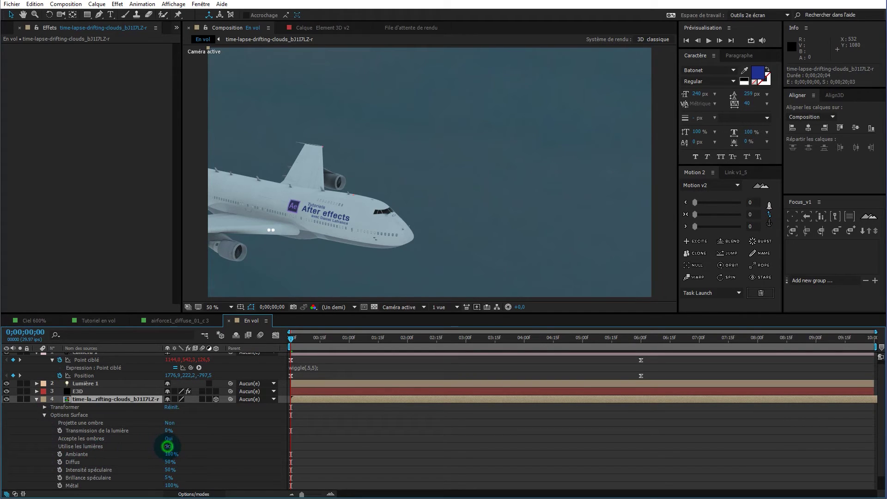
click(168, 447)
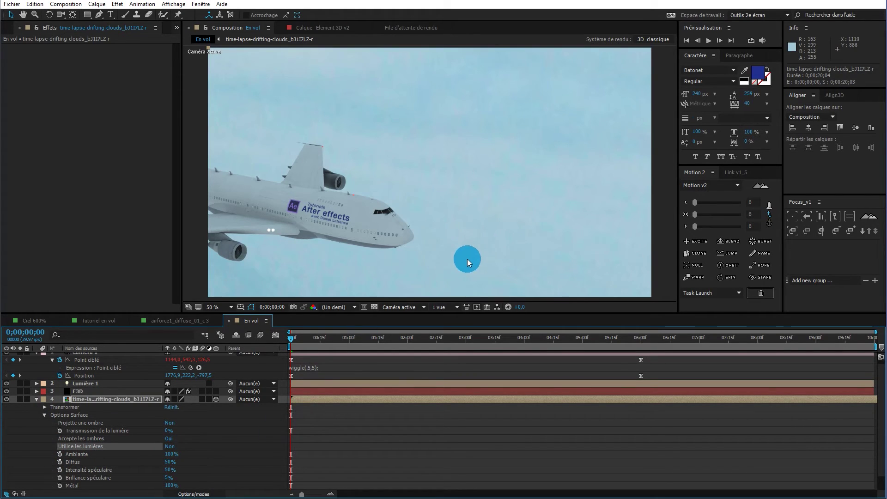
key(comma)
key(comma)
key(period)
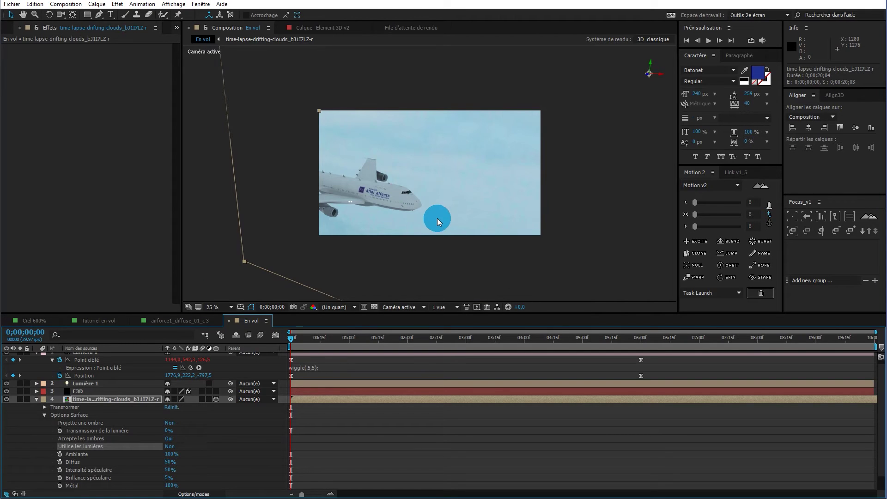
key(period)
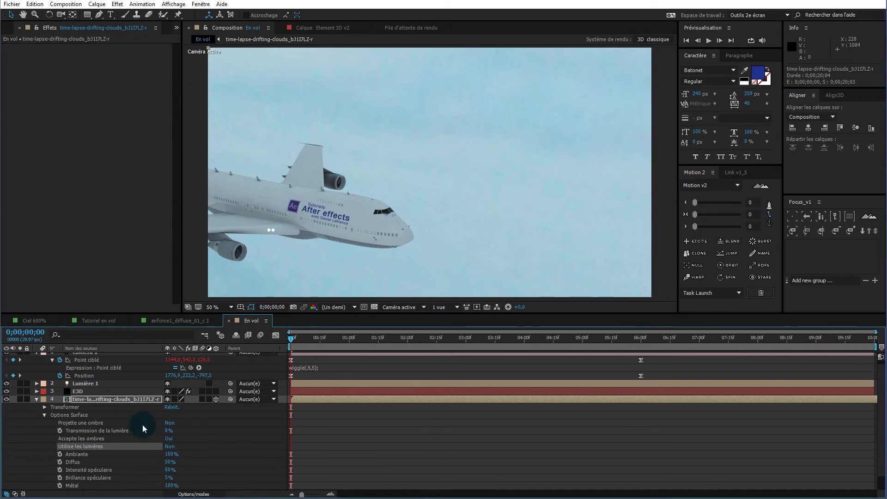
Create a Parallèle light above Lumière 1, adjusting its colour and raising its intensity.
click(37, 399)
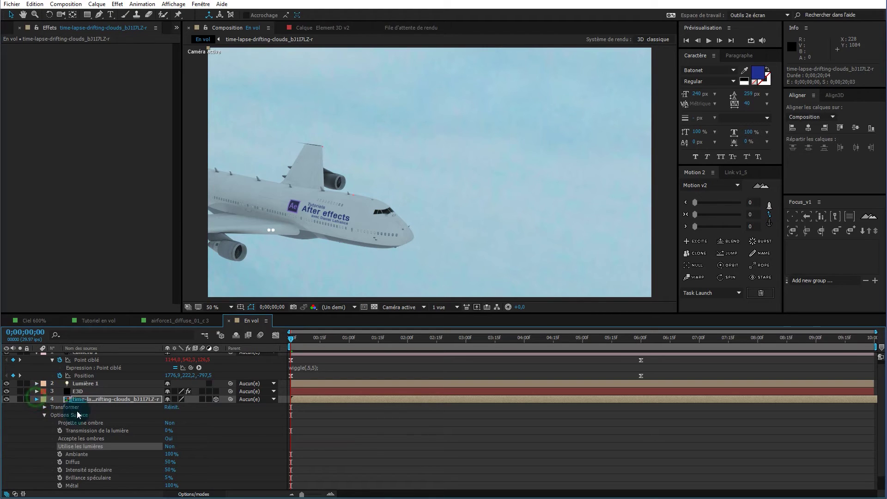
click(105, 389)
right_click(175, 444)
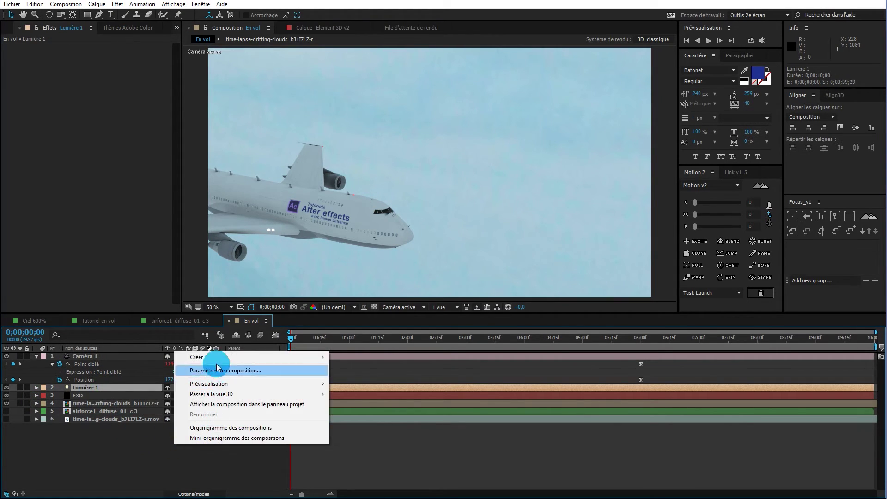
mouse_move(219, 363)
click(118, 391)
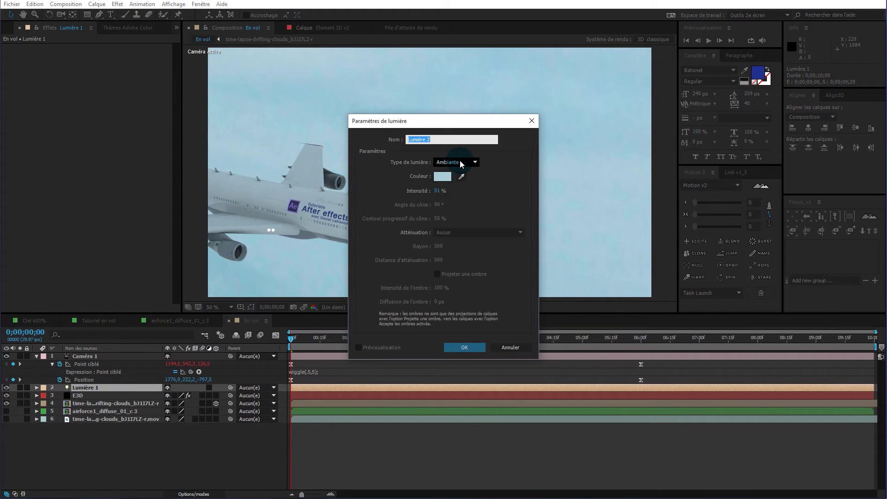
click(462, 163)
click(461, 174)
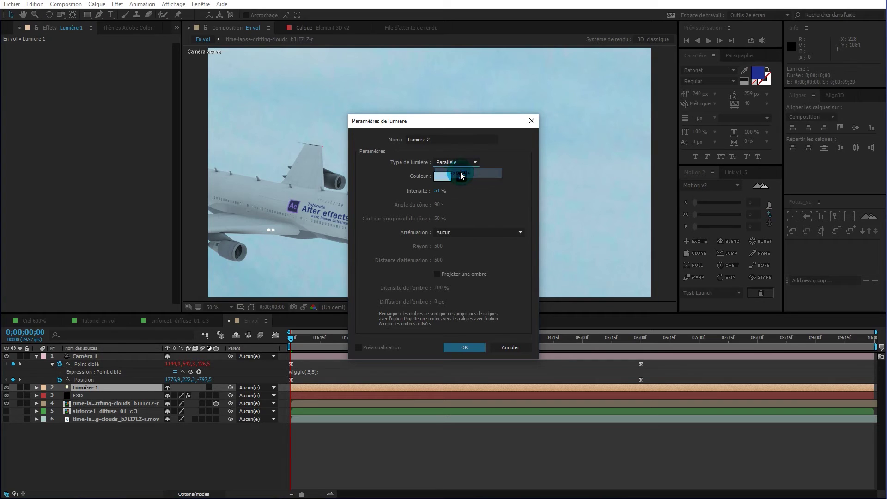
click(442, 176)
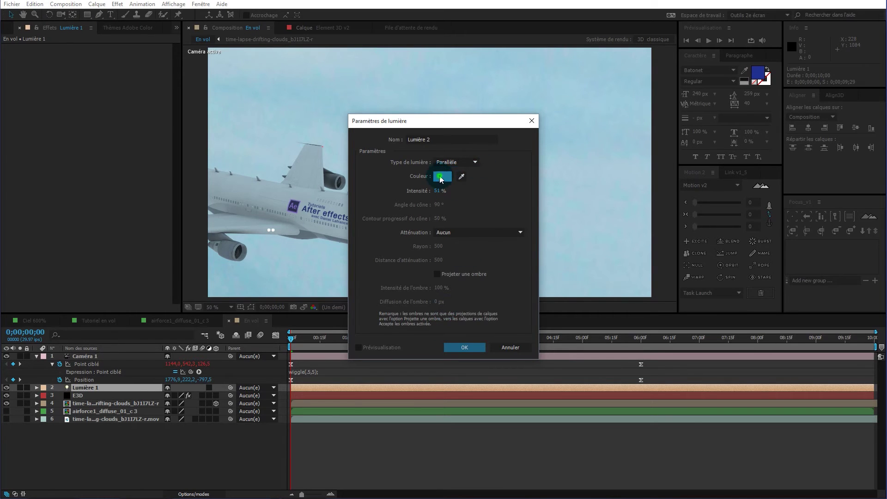
drag(117, 246, 101, 231)
click(304, 235)
drag(446, 192, 469, 196)
click(457, 347)
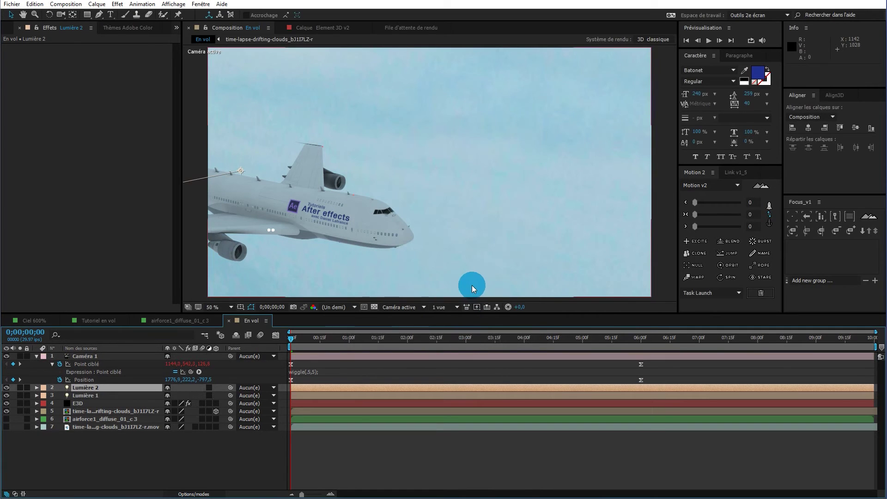
Move Lumière 2 above the frame and its point of interest to the airplane's nose, at about 1115, 588, 90.
drag(210, 180, 234, 171)
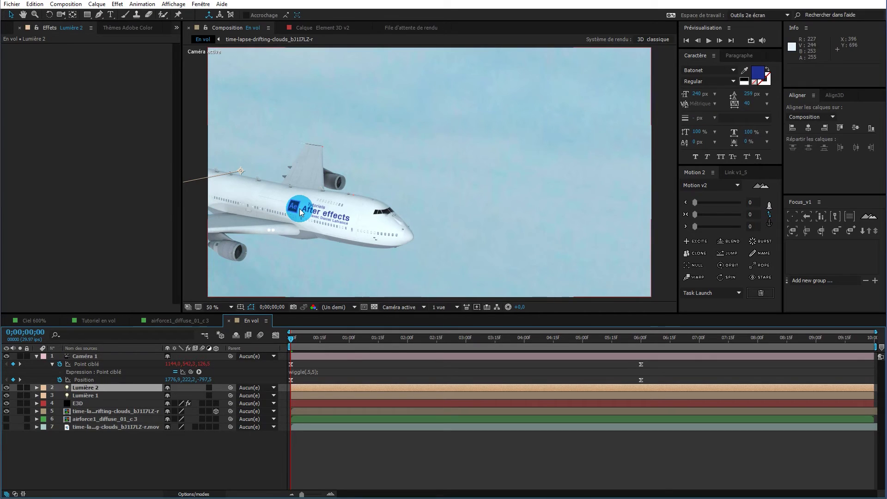
scroll(301, 211, down, 4)
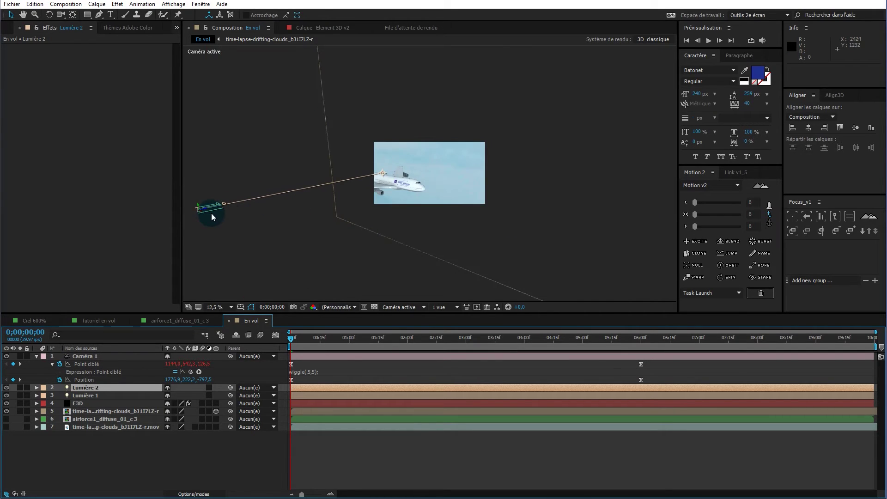
drag(196, 212, 476, 97)
drag(383, 173, 420, 184)
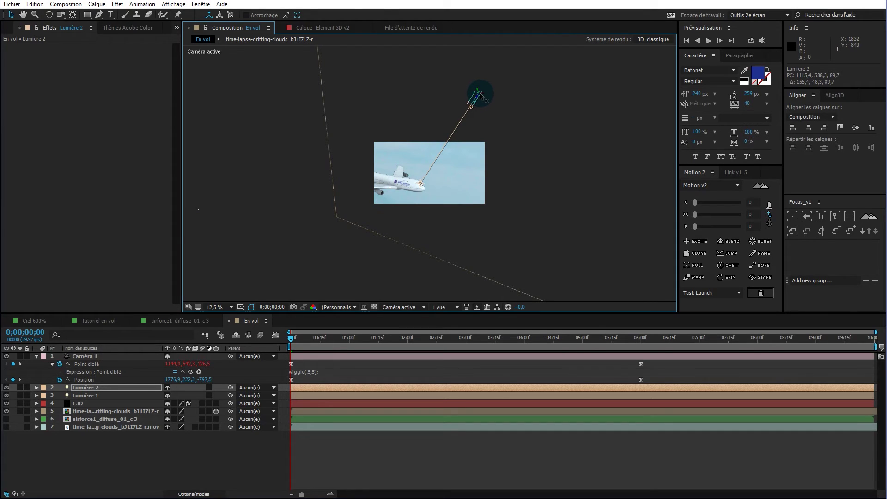
Move Lumière 2 and place its point of interest on the fuselage behind the cockpit, at about 1035, 578, 79.
drag(481, 95, 559, 175)
key(period)
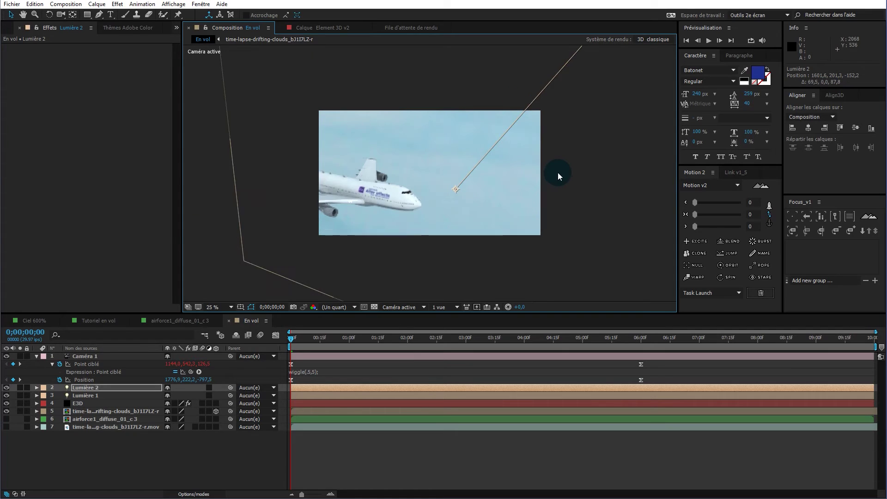
key(period)
drag(482, 205, 335, 198)
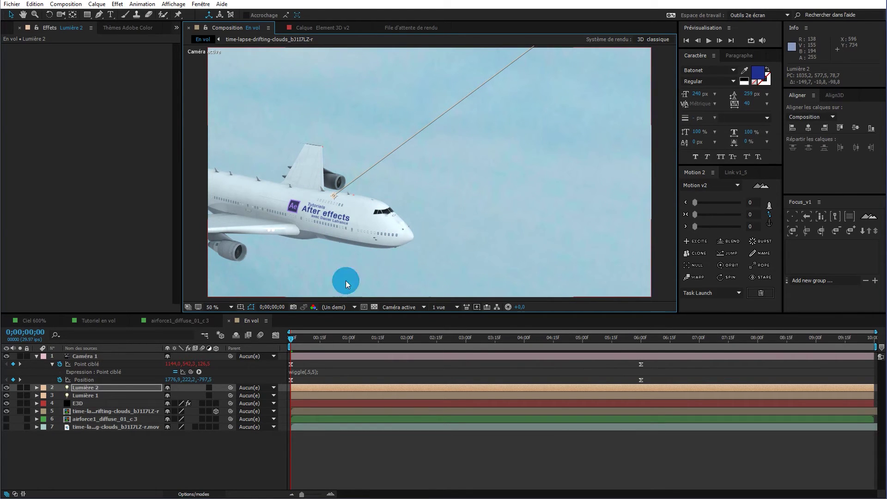
Delete Lumière 2 and create a parallel light with the LightMan_v1.0 script.
click(102, 388)
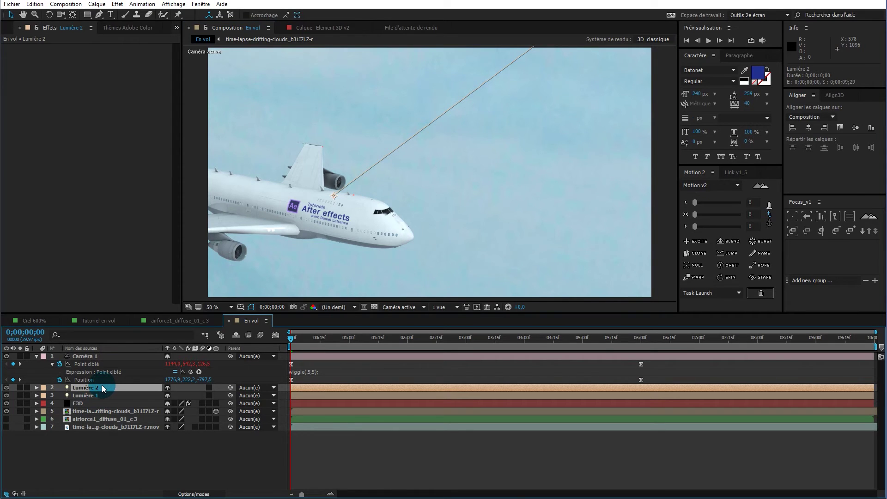
key(Delete)
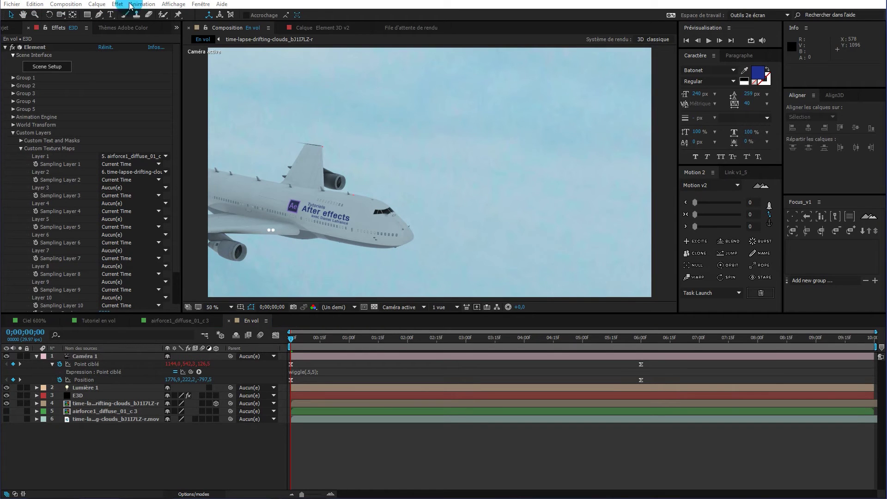
click(200, 4)
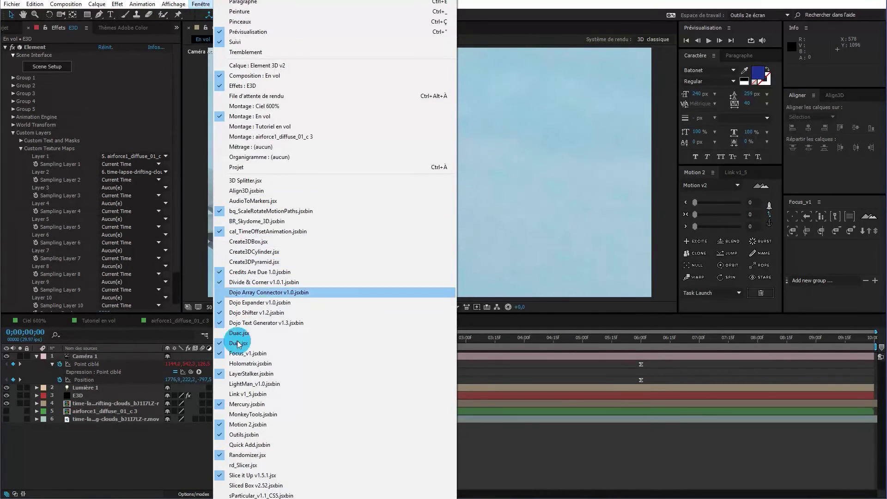
click(256, 385)
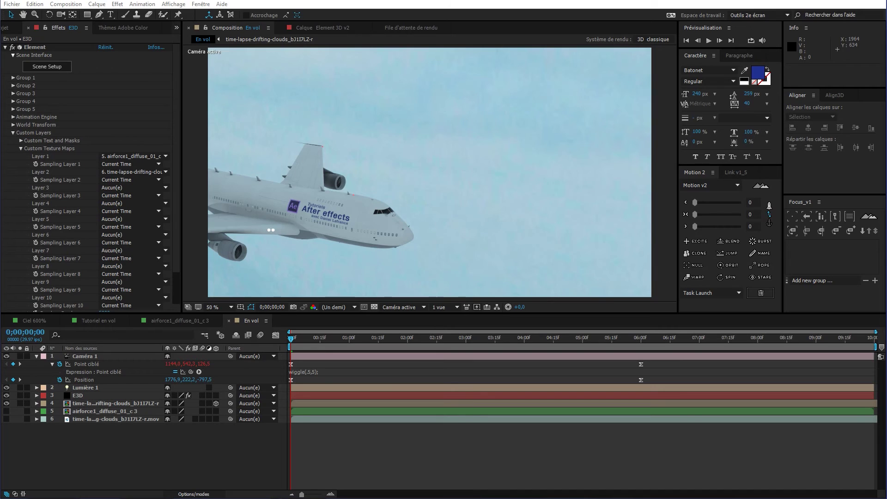
drag(886, 139, 166, 262)
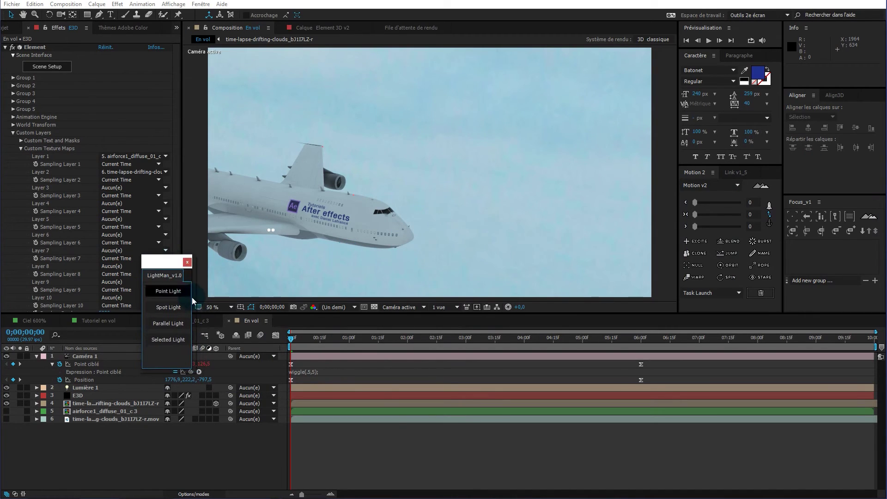
drag(192, 292, 200, 291)
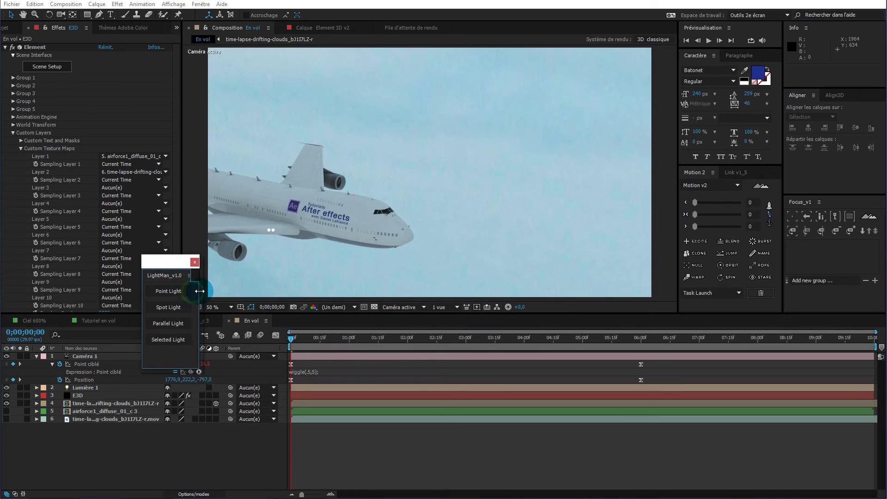
click(170, 340)
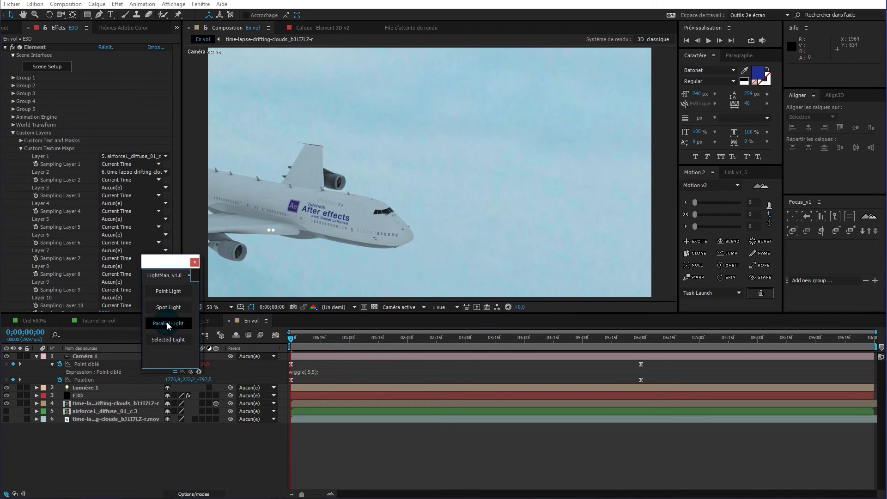
click(167, 322)
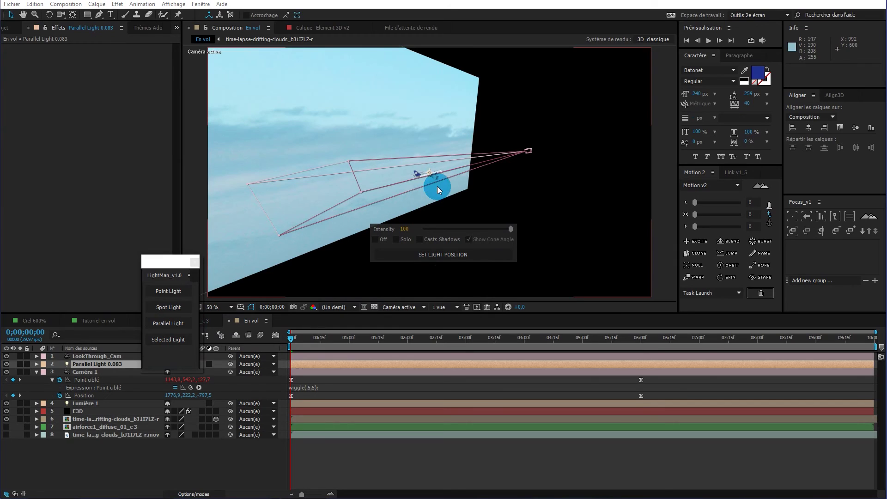
Orbit the look-through camera until it looks down on the airplane from above its nose, at about 1696, -66, -272.
click(473, 207)
key(c)
drag(495, 198, 391, 217)
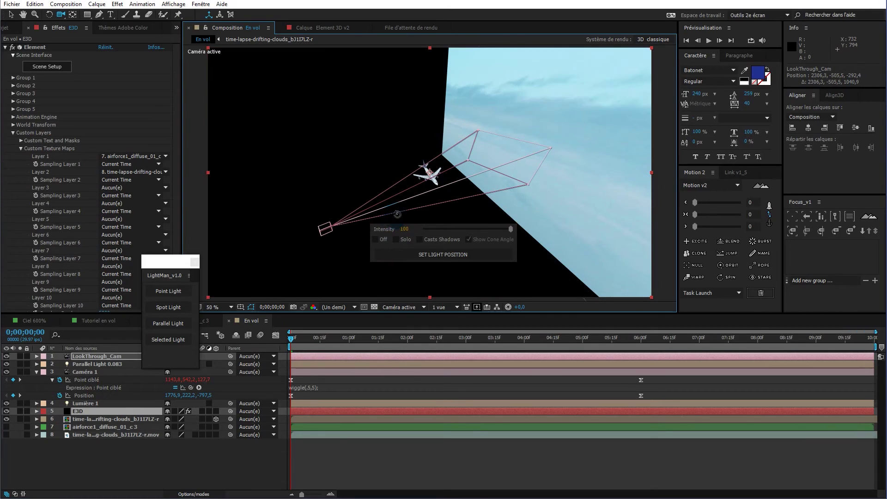
drag(430, 211, 440, 257)
drag(439, 186, 440, 271)
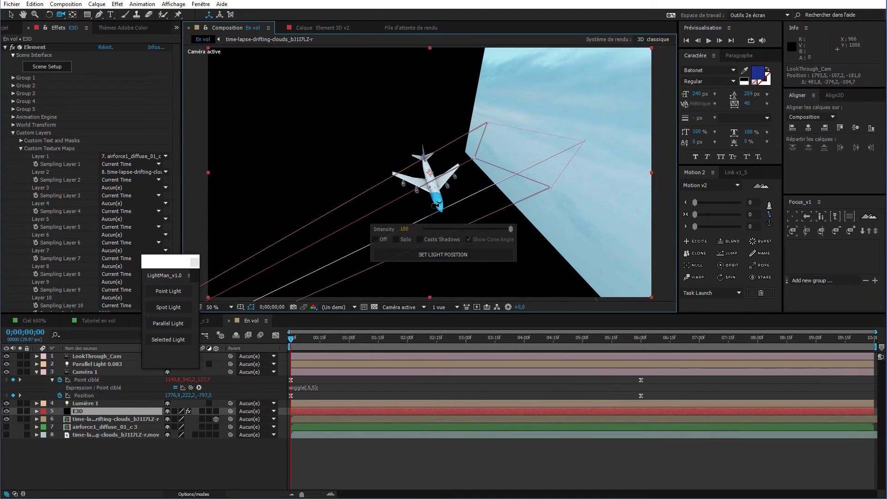
drag(439, 201, 447, 199)
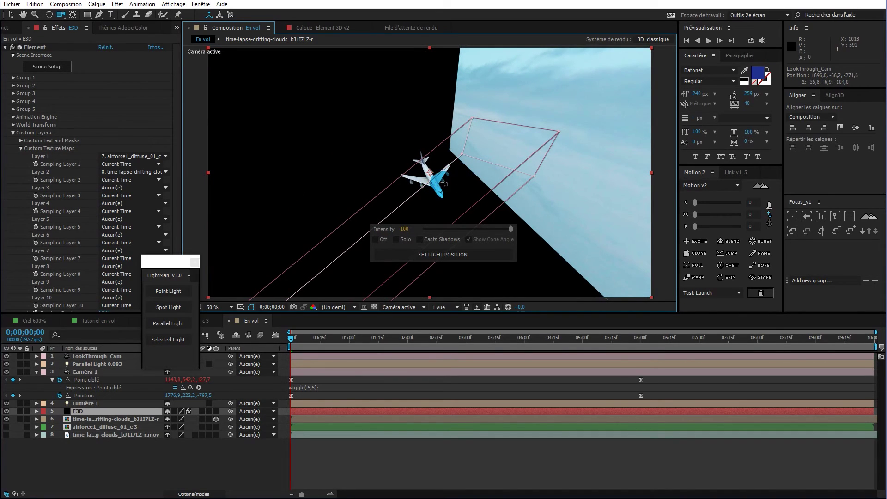
Turn on Casts Shadows for the parallel light, set its position from the current view, and move the LightMan window out of the workspace.
click(420, 240)
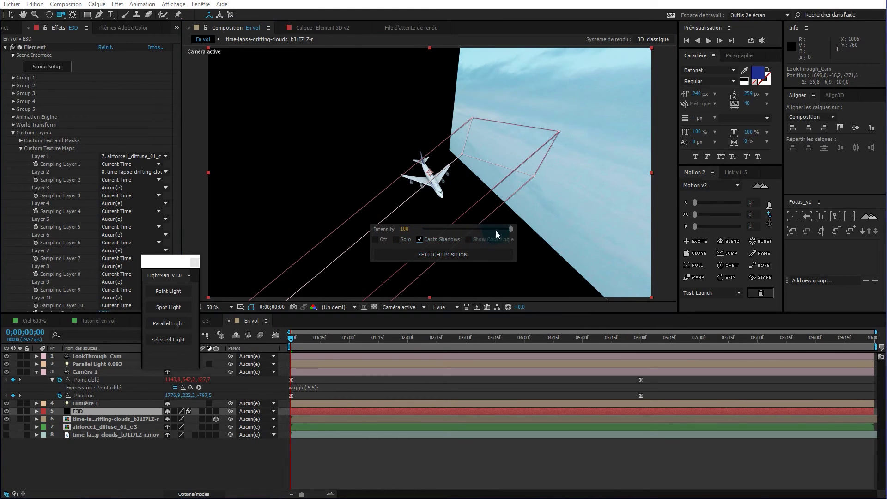
click(511, 230)
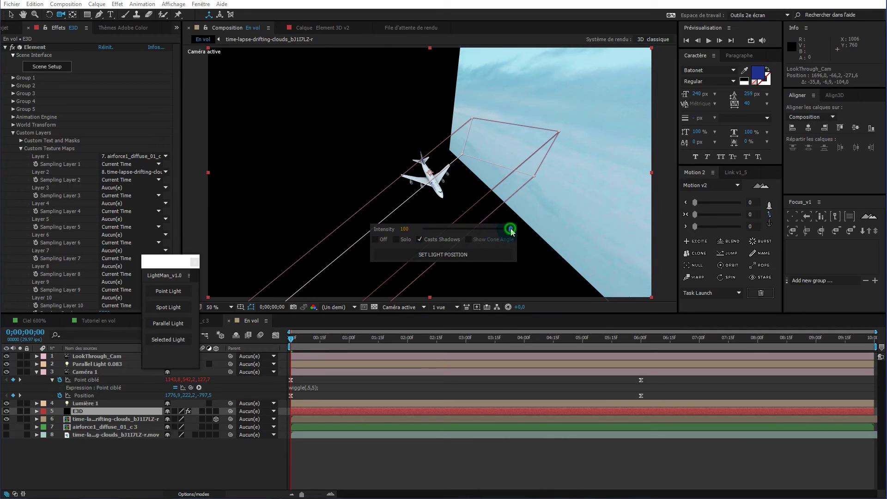
click(450, 254)
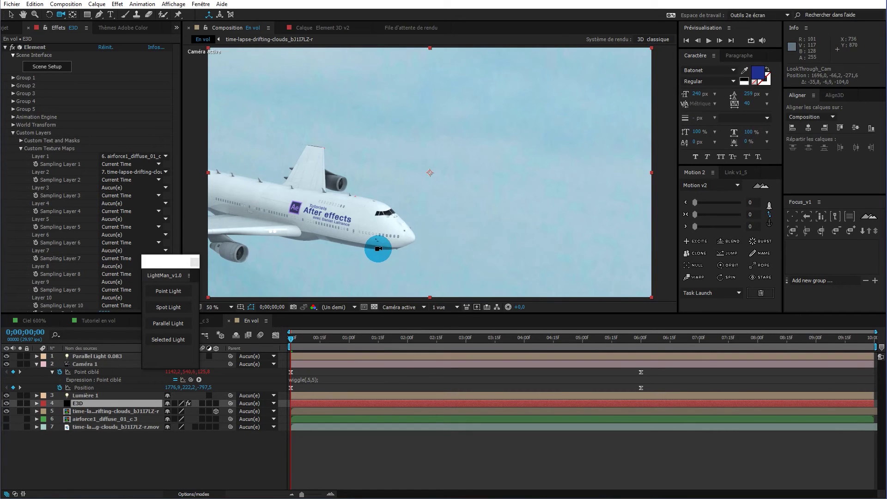
click(167, 275)
drag(183, 280, 886, 368)
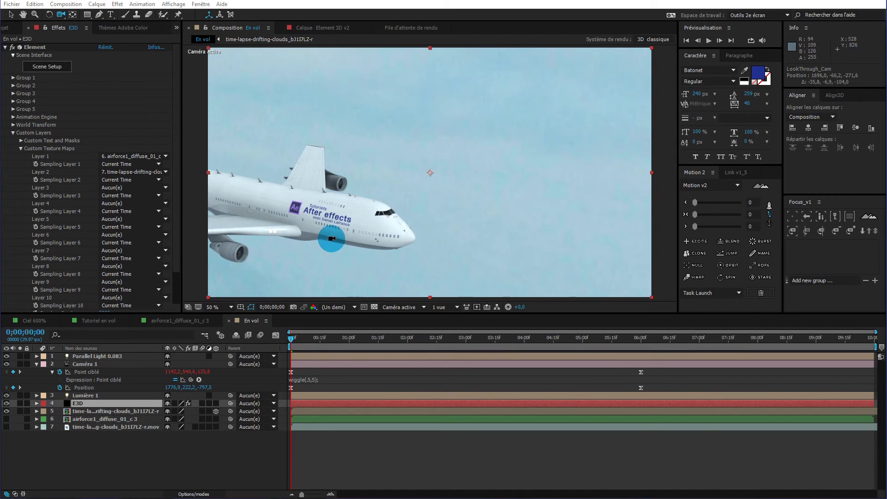
key(comma)
key(period)
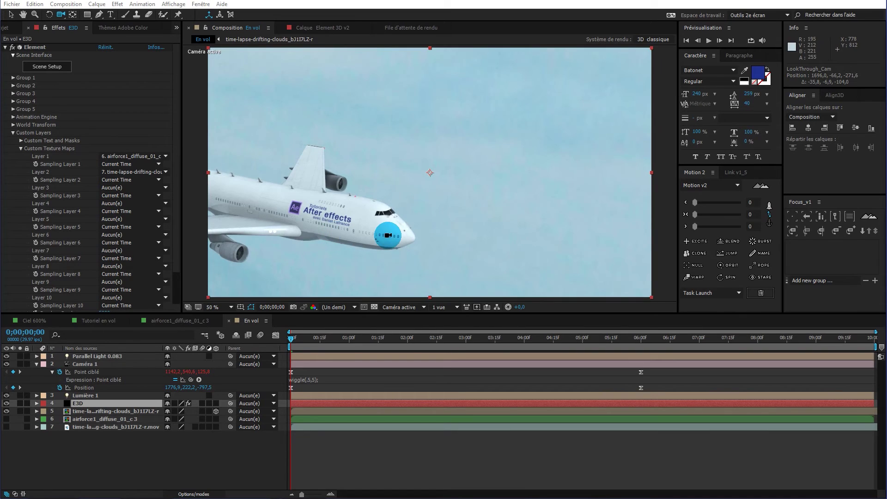
Enable Ray-Traced shadows on E3D with 2 shadow samples and multisampling 4, and set the parallel light's Intensité de l'ombre to 222%.
click(13, 132)
click(96, 403)
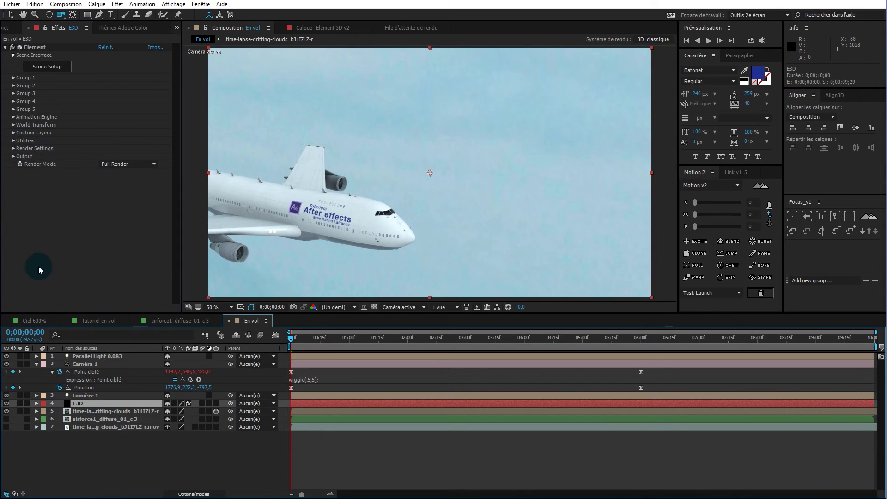
click(13, 148)
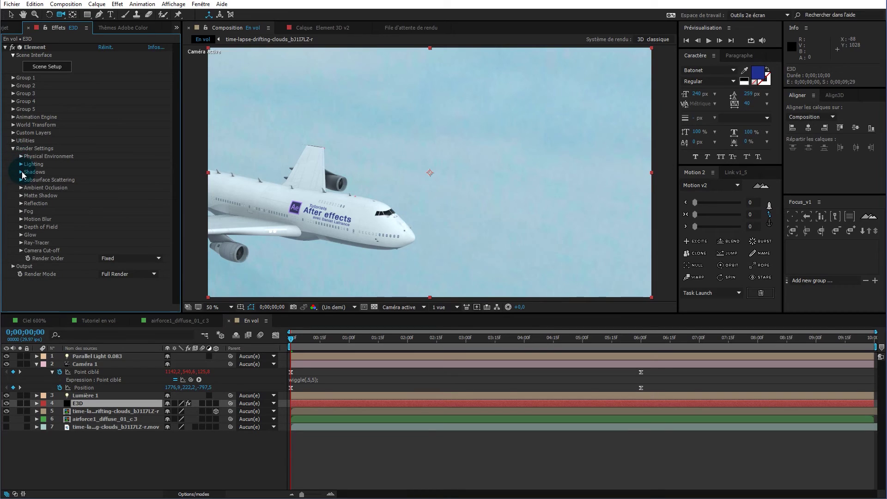
click(21, 172)
click(131, 193)
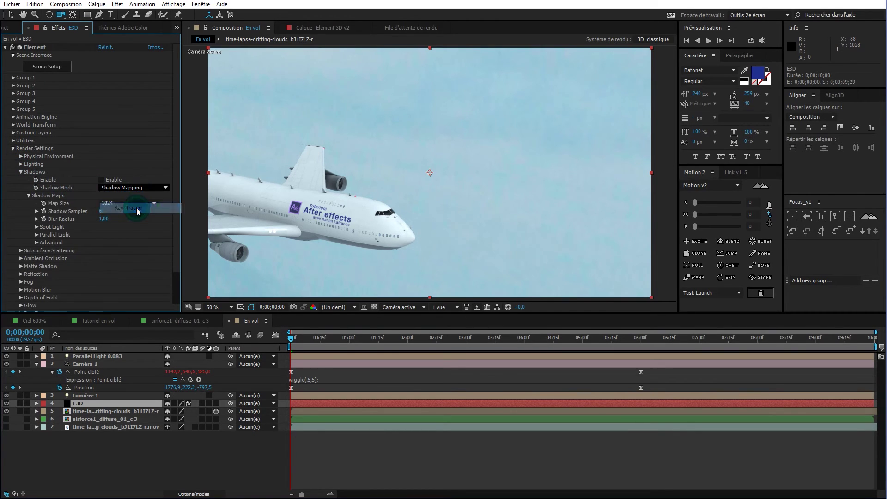
click(137, 208)
click(103, 204)
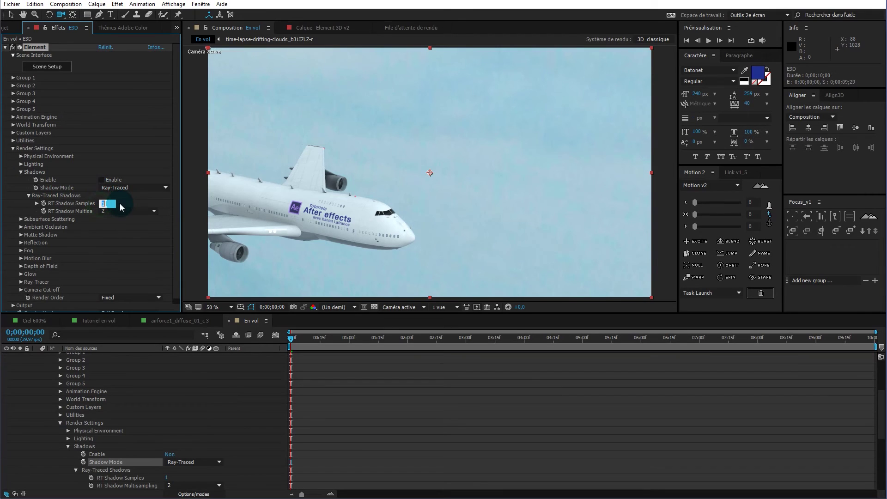
text(2)
key(Return)
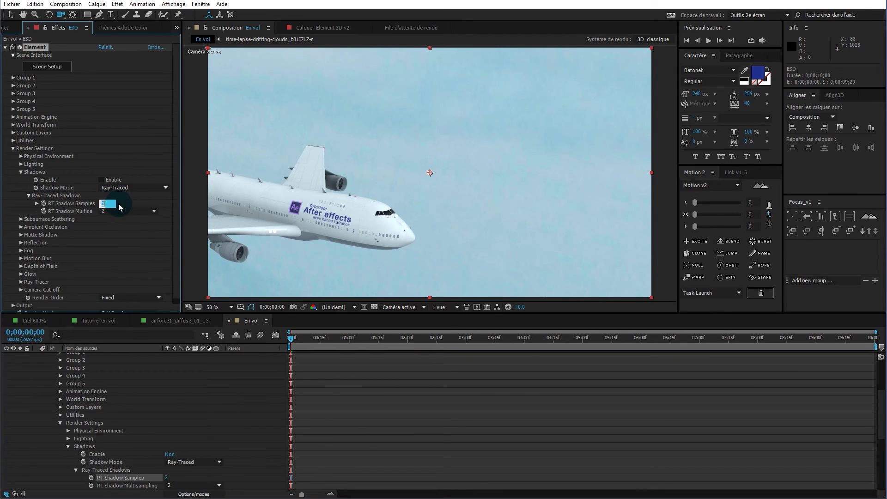
click(124, 212)
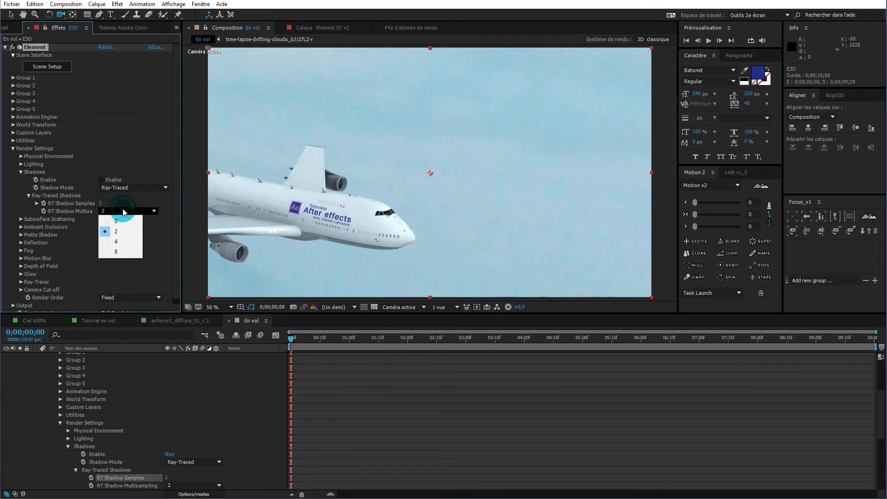
click(122, 243)
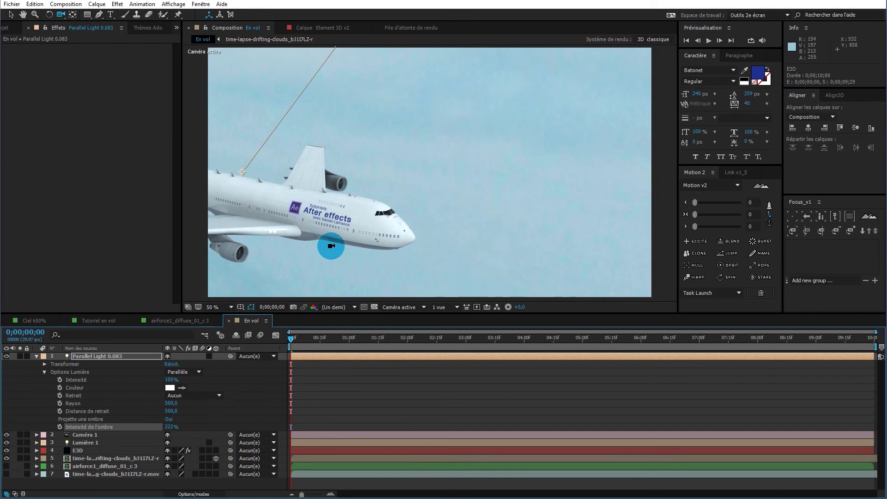
click(36, 356)
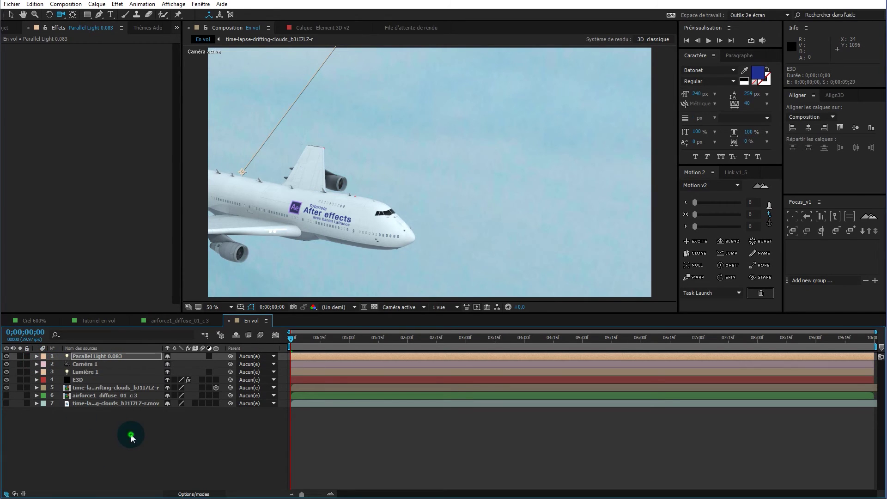
click(131, 434)
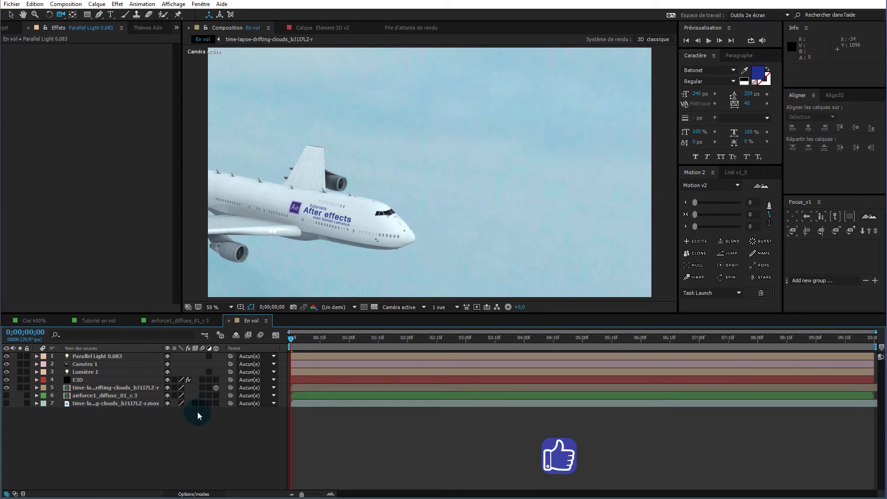
Enable Ray-Traced ambient occlusion in E3D's render settings with an RTAO Intensity of 0,3.
click(77, 379)
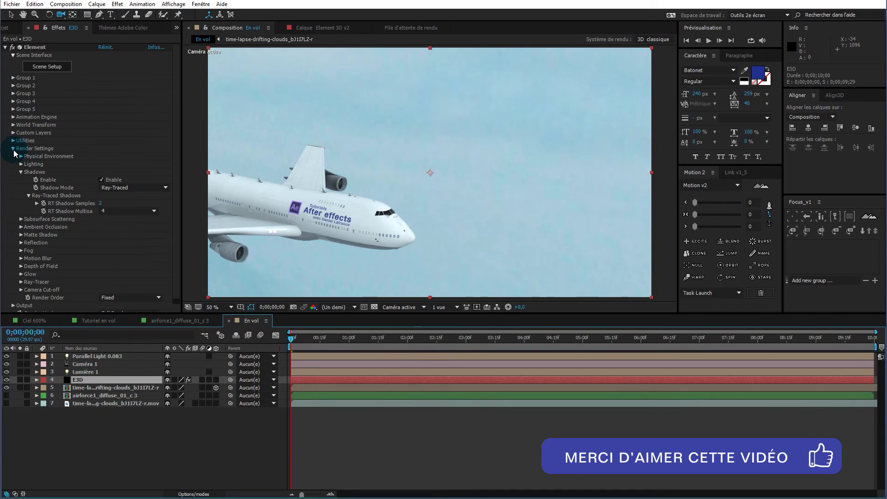
click(21, 228)
click(106, 205)
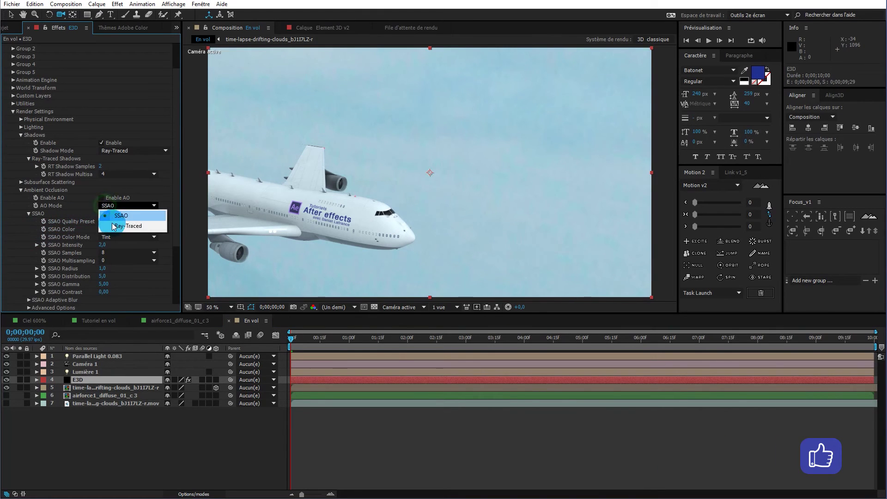
click(114, 226)
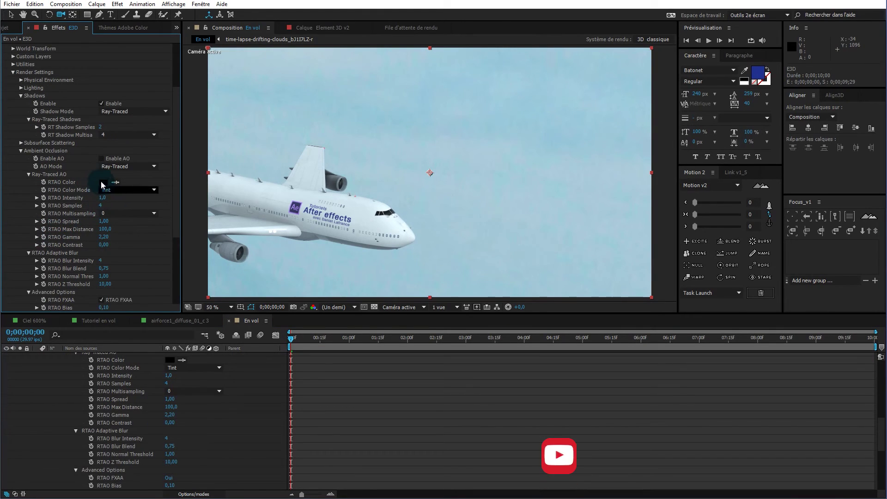
click(101, 158)
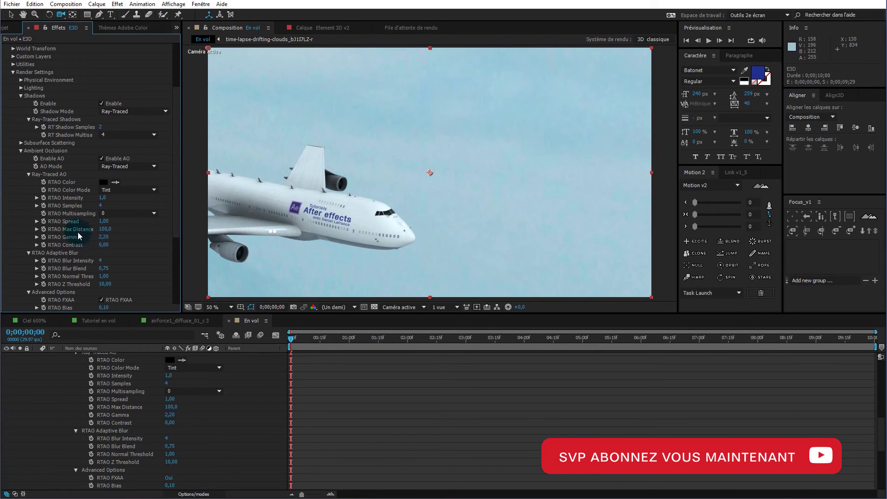
click(101, 205)
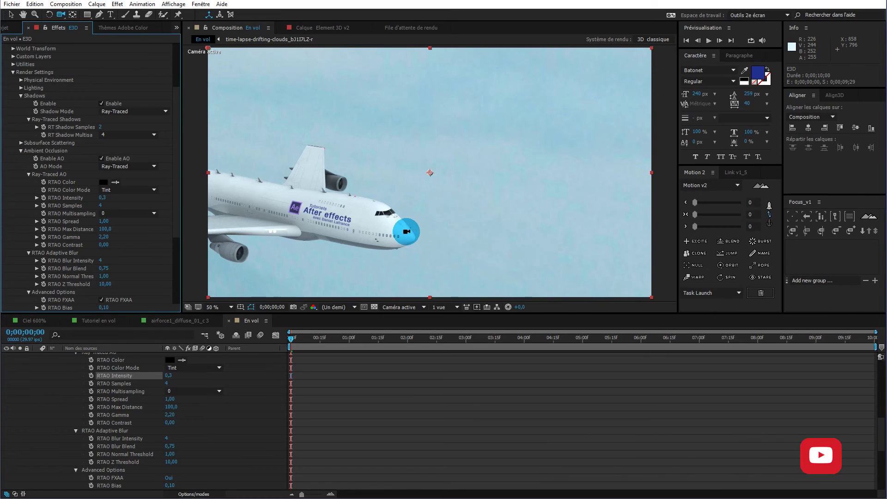
click(28, 175)
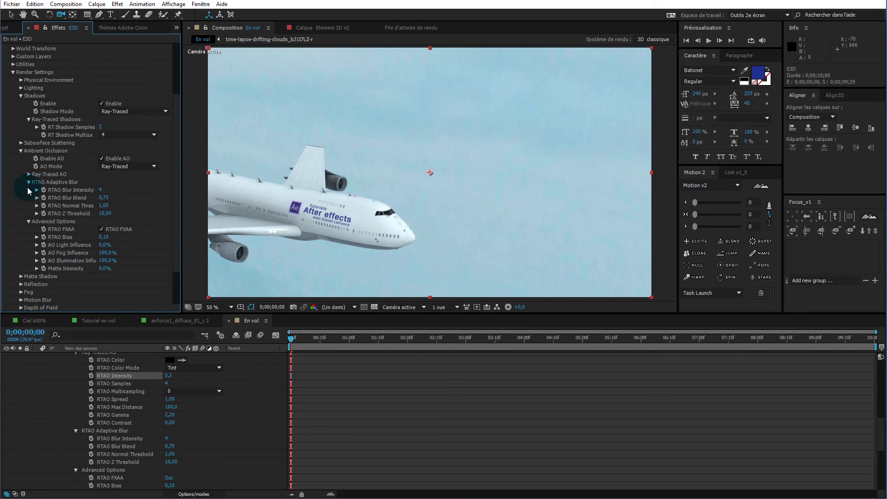
click(20, 151)
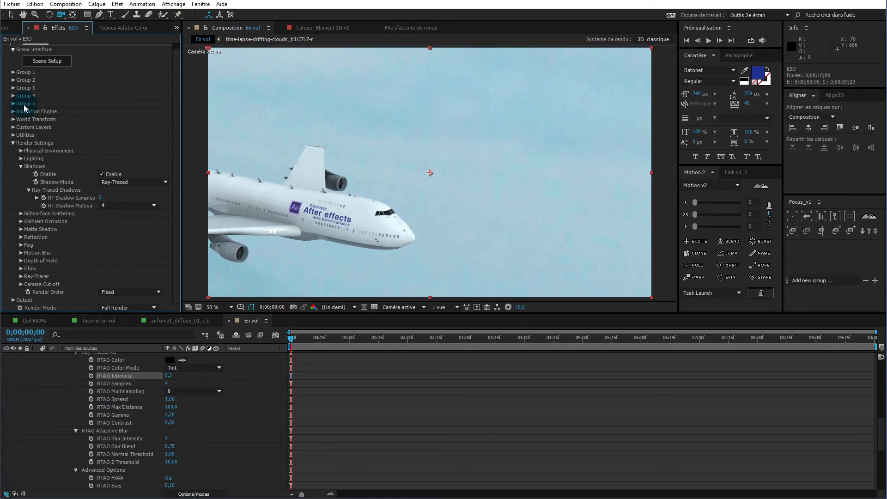
click(13, 143)
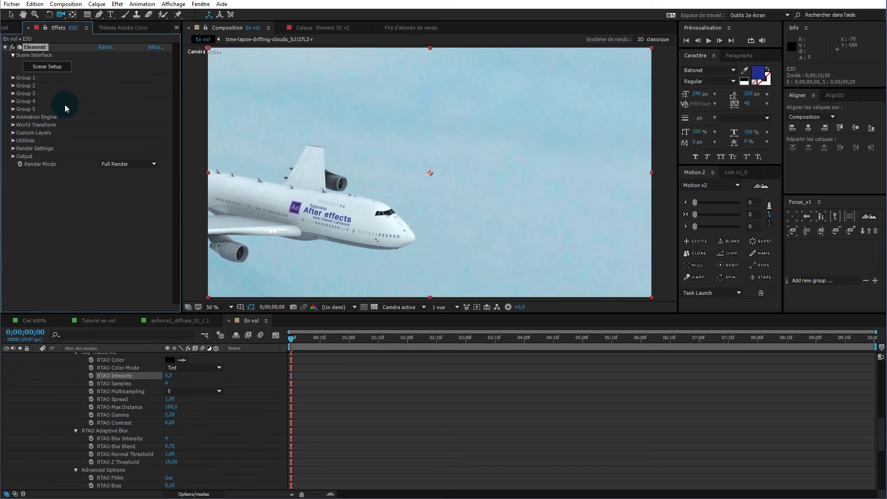
Enable Glow in E3D's render settings, sourced from Illumination, with a Glow Intensity of 0,5.
click(14, 157)
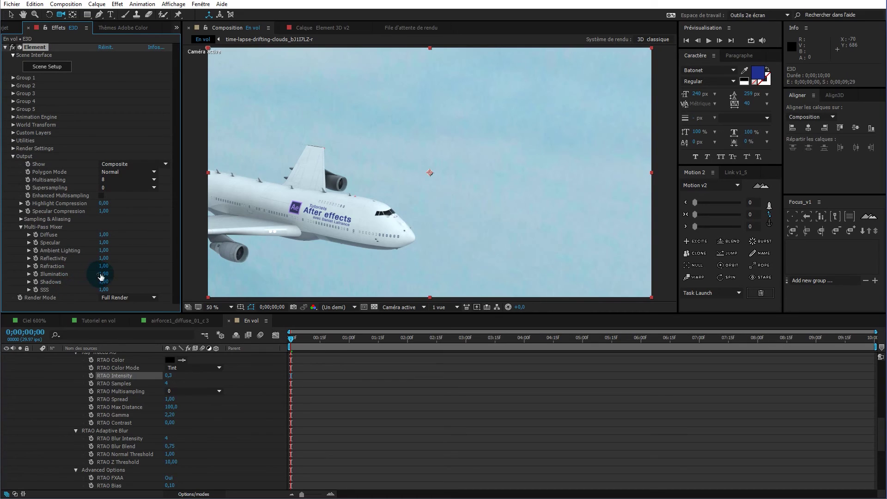
click(13, 156)
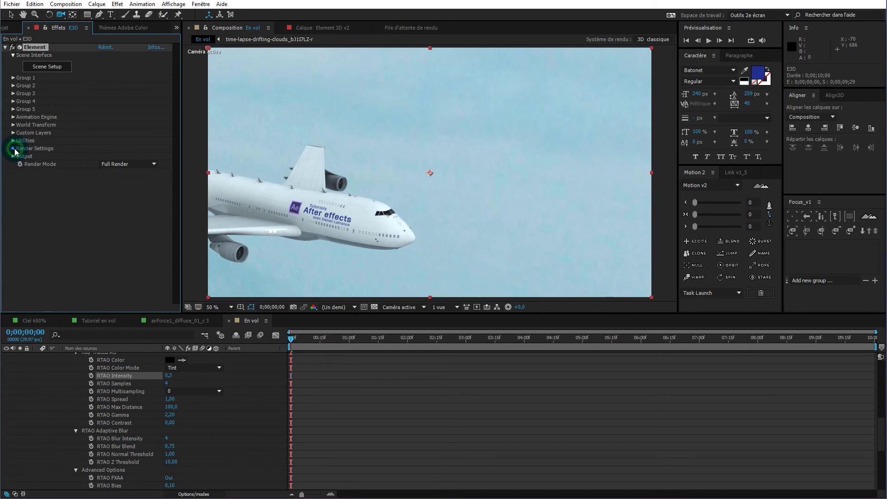
click(13, 148)
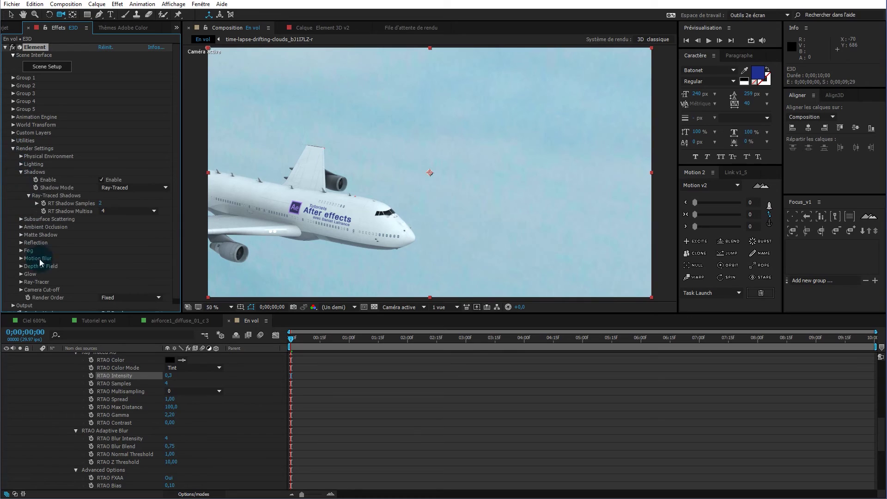
click(21, 275)
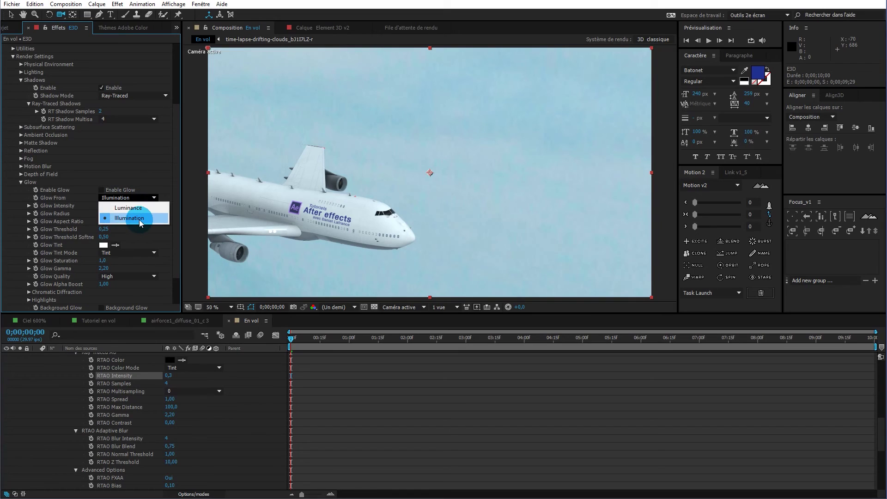
click(140, 222)
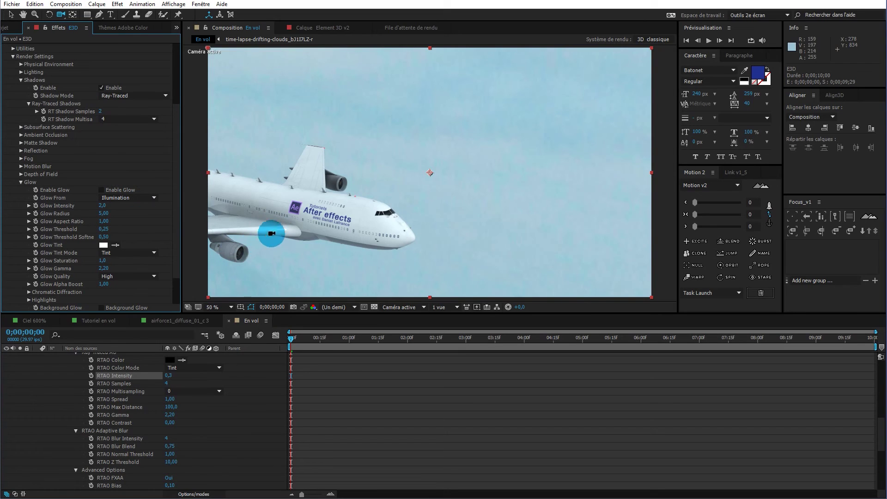
click(102, 190)
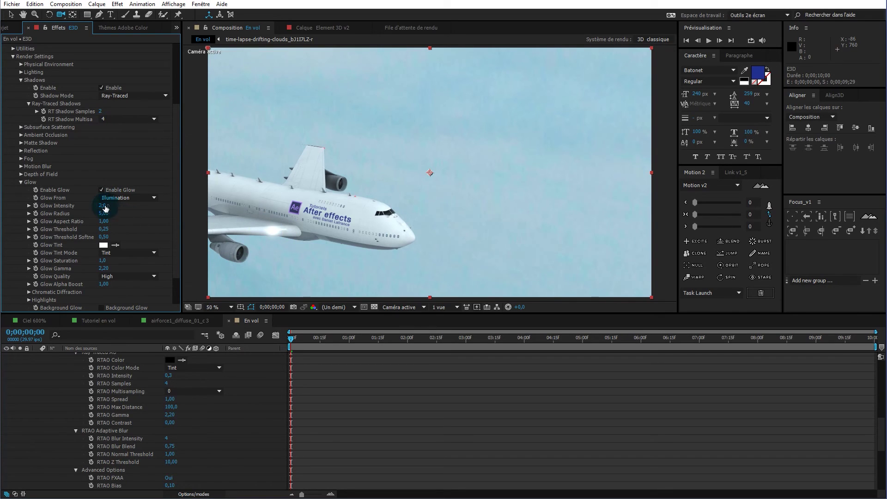
text(.5)
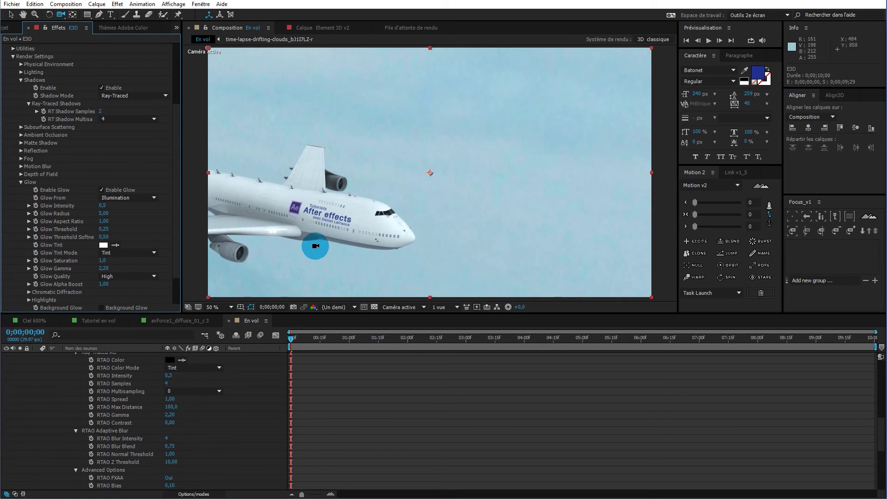
click(20, 183)
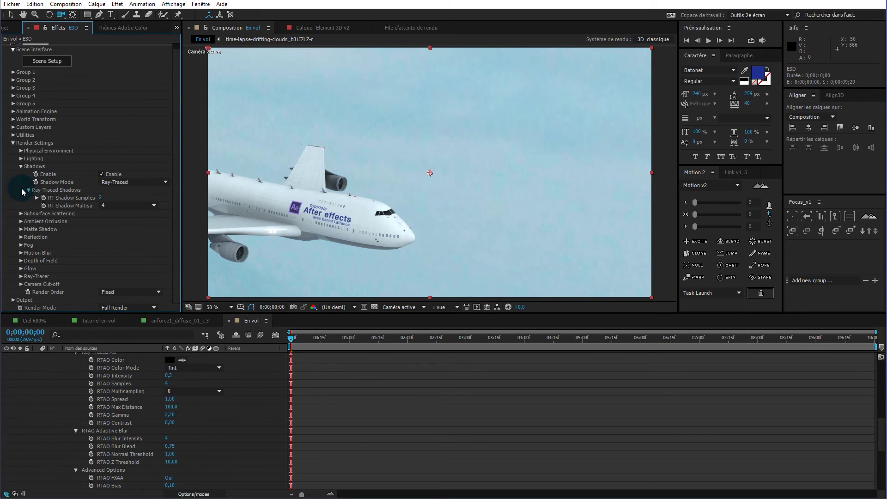
click(13, 144)
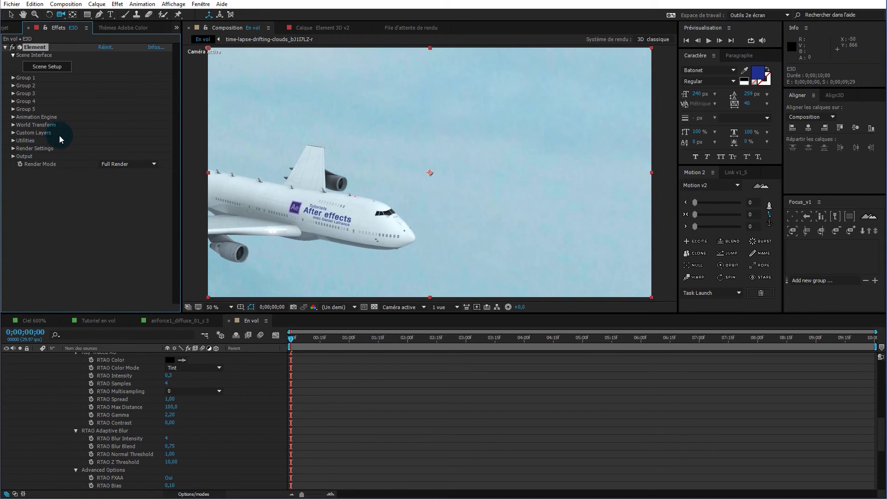
Raise Specular to 7,07 and Reflectivity to 3,58 in E3D's Multi-Pass Mixer output settings.
click(13, 157)
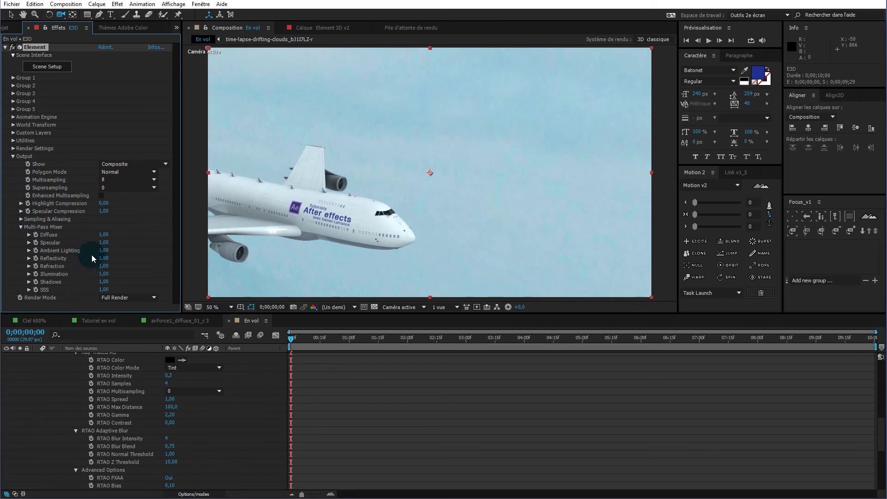
mouse_move(104, 245)
mouse_down()
mouse_move(113, 242)
mouse_move(106, 244)
mouse_up()
text(5)
key(Return)
drag(103, 260, 221, 254)
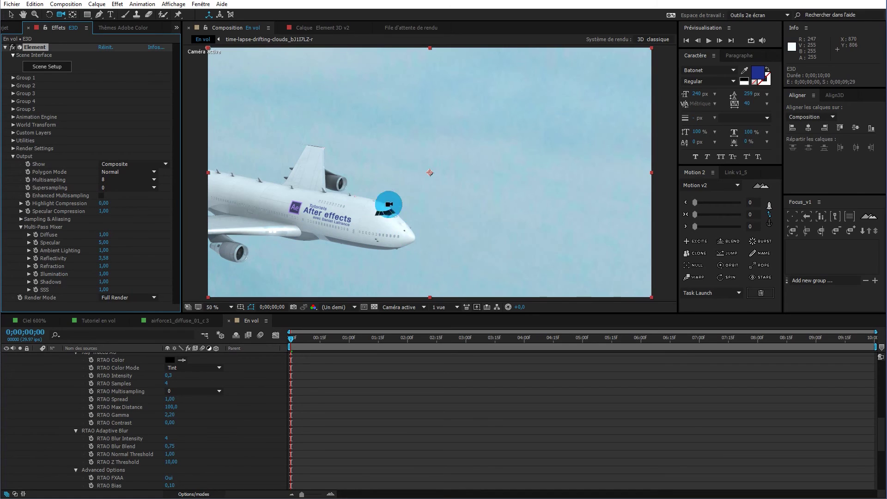
drag(107, 246, 278, 277)
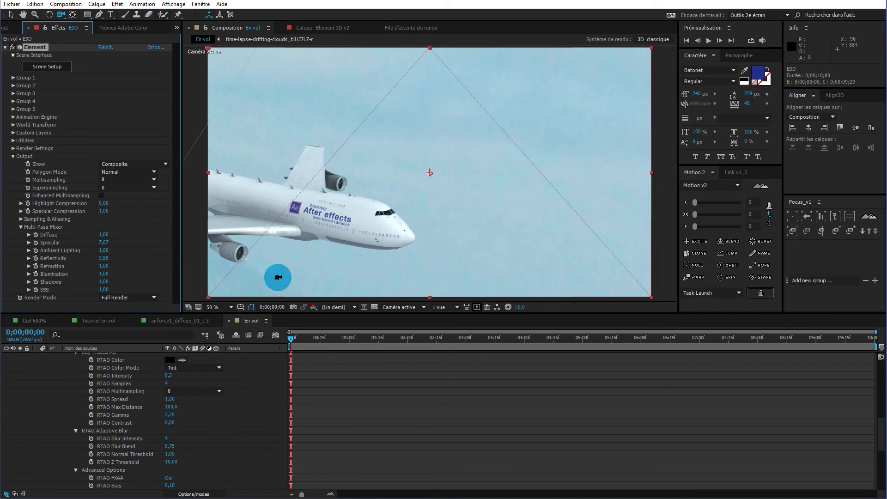
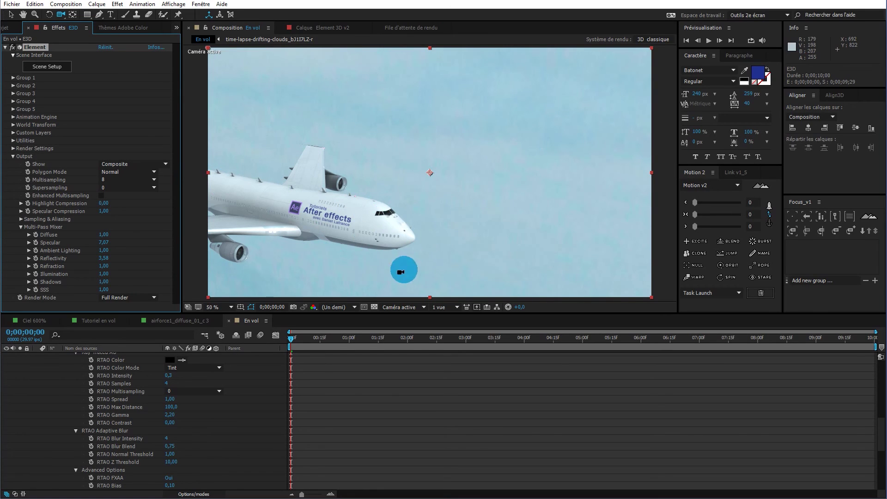
Collapse the E3D layer's properties and add C-130_In_Cabin_Steady.wav from the Audio folder as the lowest layer of En vol.
key(u)
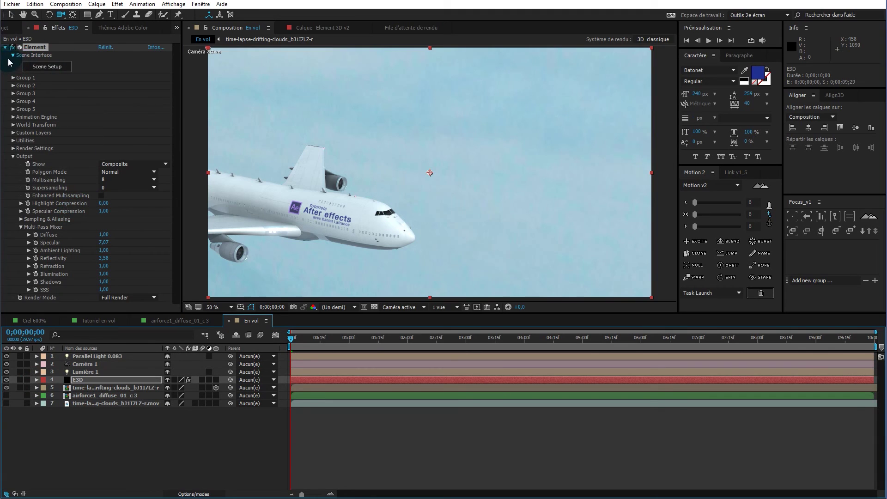
click(7, 27)
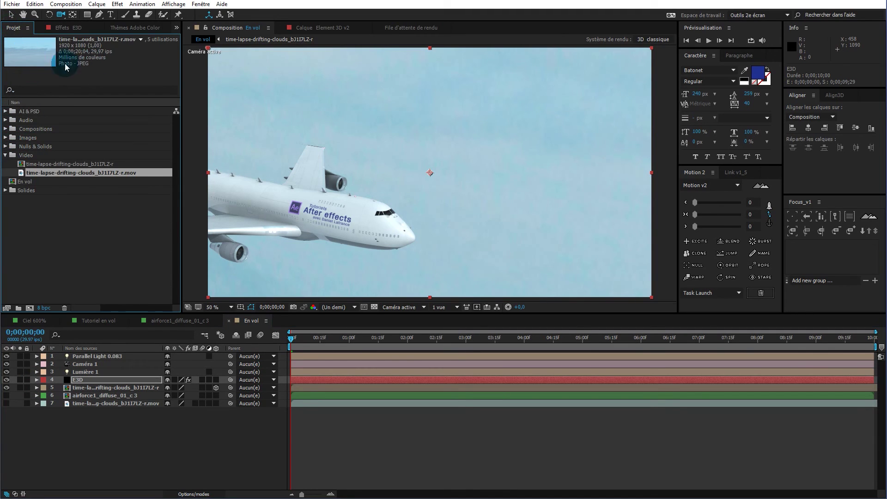
click(54, 29)
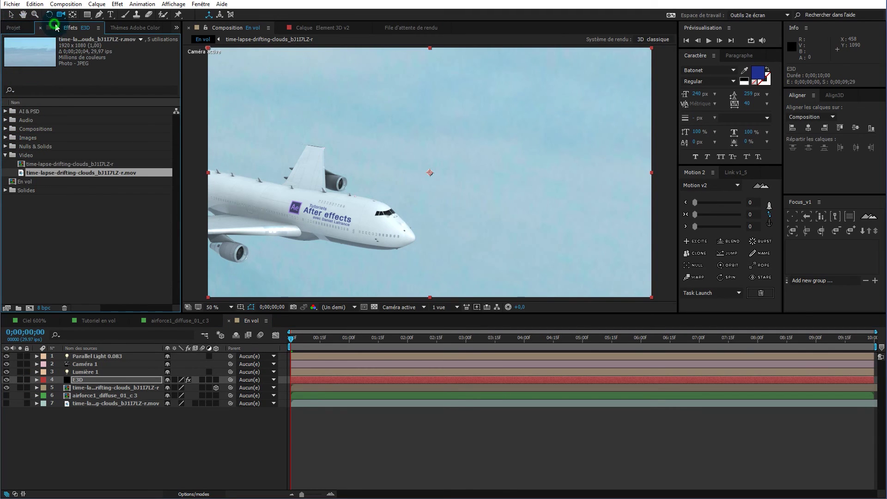
click(12, 29)
click(5, 120)
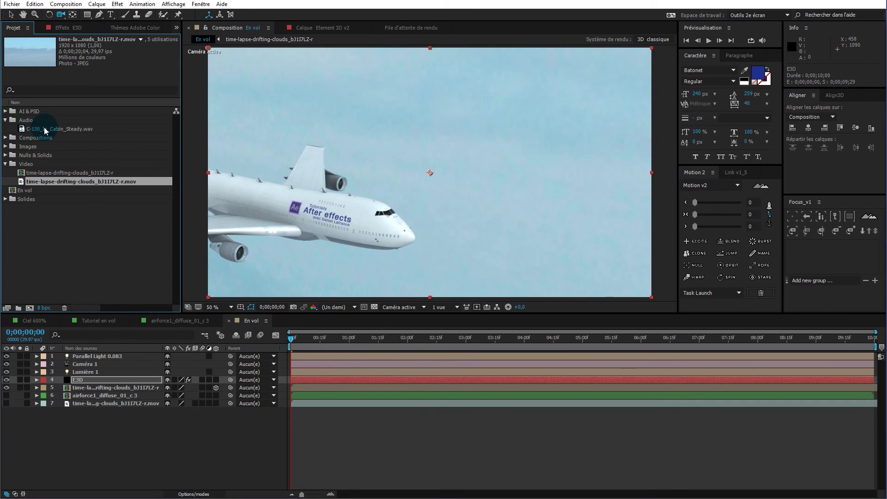
click(60, 129)
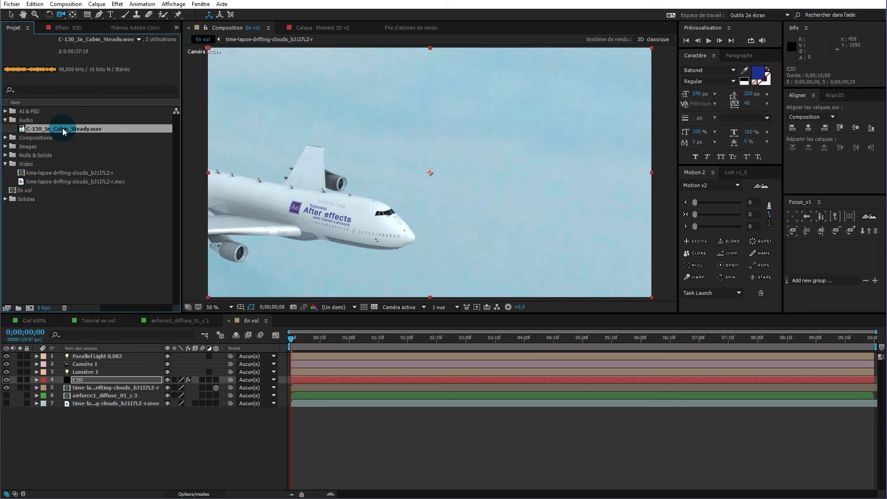
drag(63, 132, 113, 429)
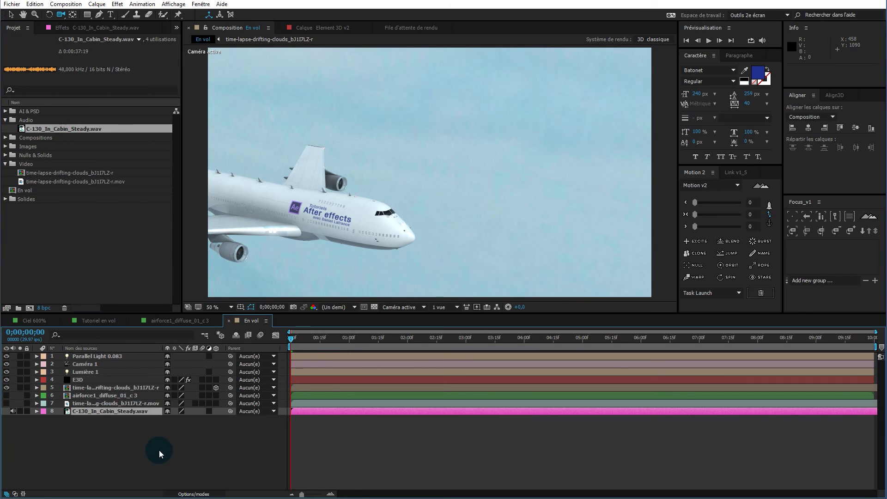
Use the cabin sound layer's waveform to shift it earlier, starting at -0;00;04;12 so its fade-in is skipped, and collapse the layer.
key(l)
key(l)
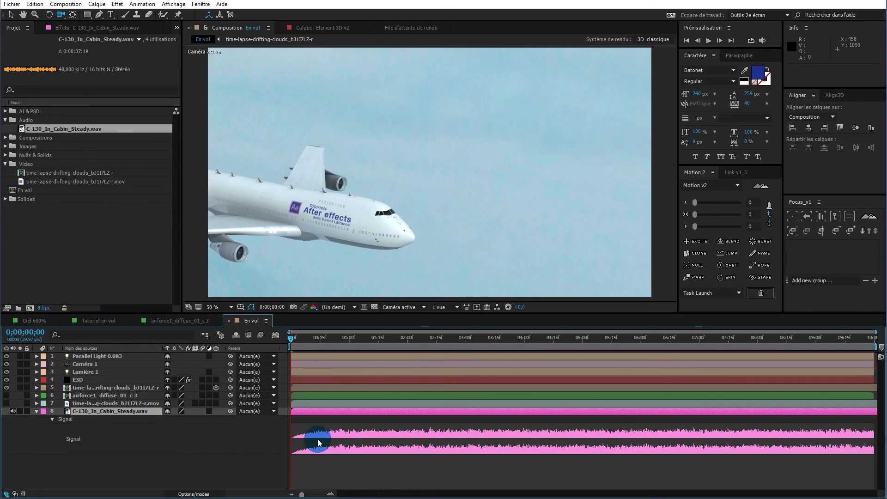
drag(562, 411, 245, 459)
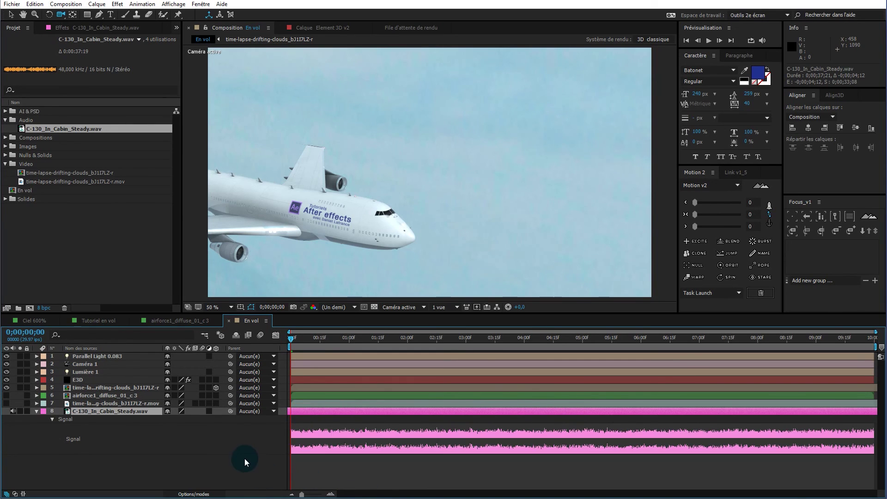
click(37, 411)
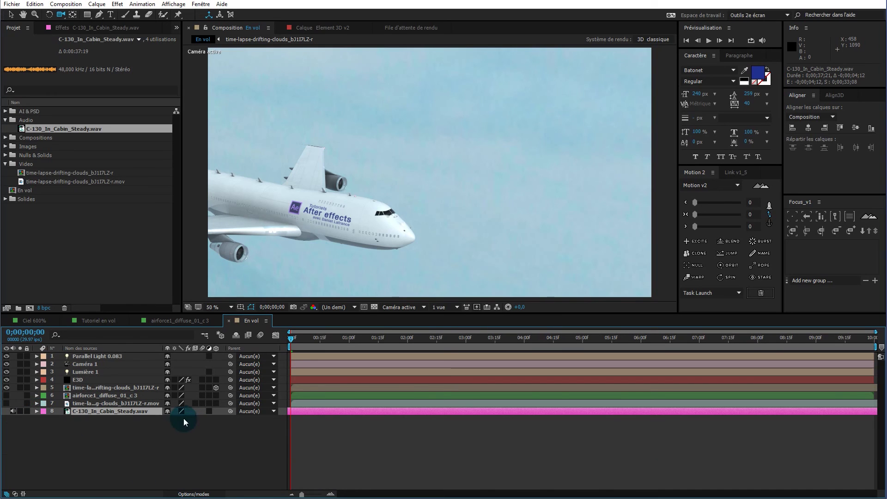
click(201, 451)
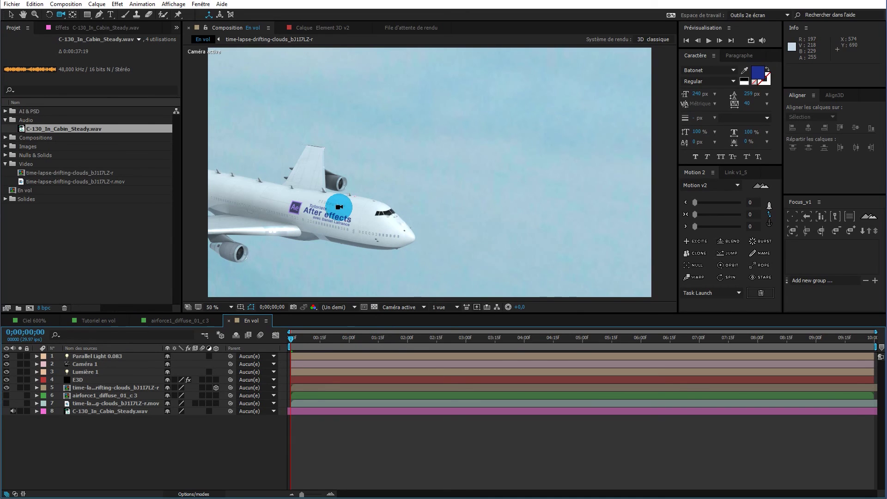
Set E3D's Multi-Pass Mixer Specular to 6 at about 0;00;07;28, and save the project with the playhead back at the first frame.
click(755, 341)
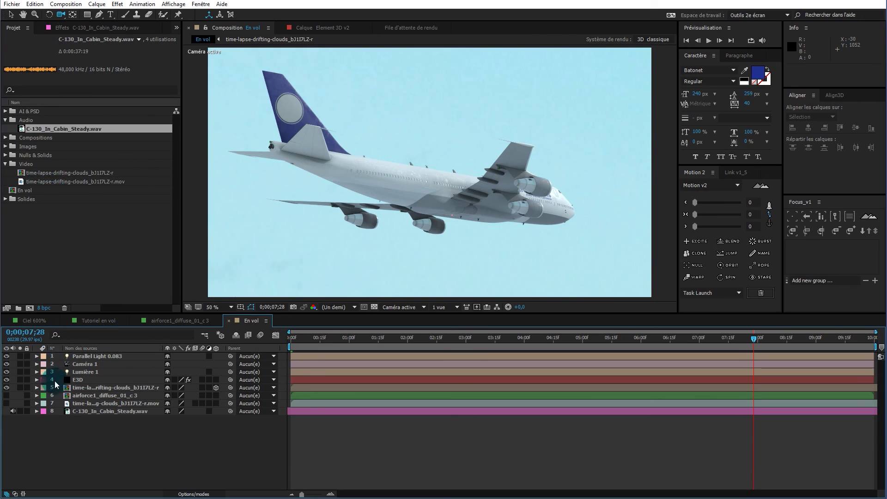
click(83, 380)
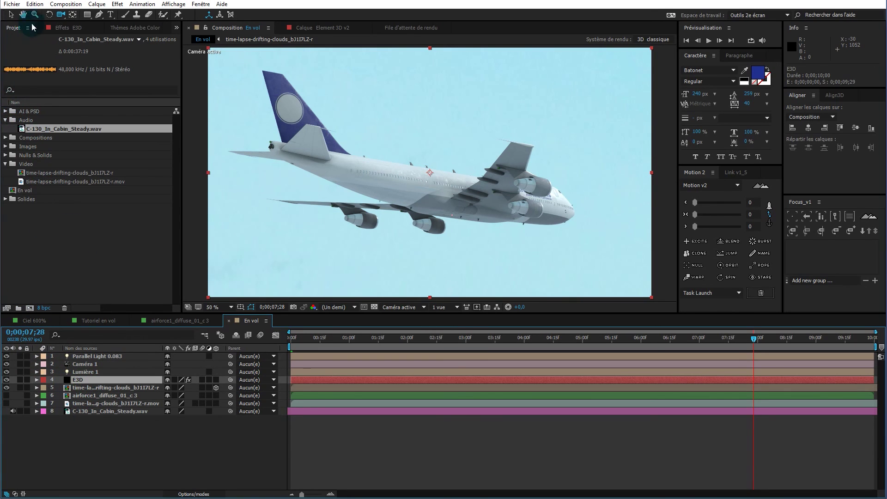
click(58, 28)
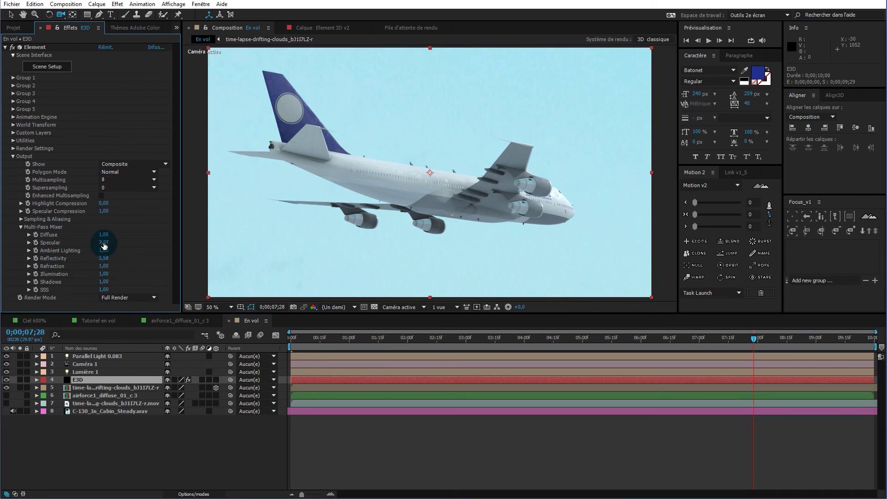
text(6)
click(152, 241)
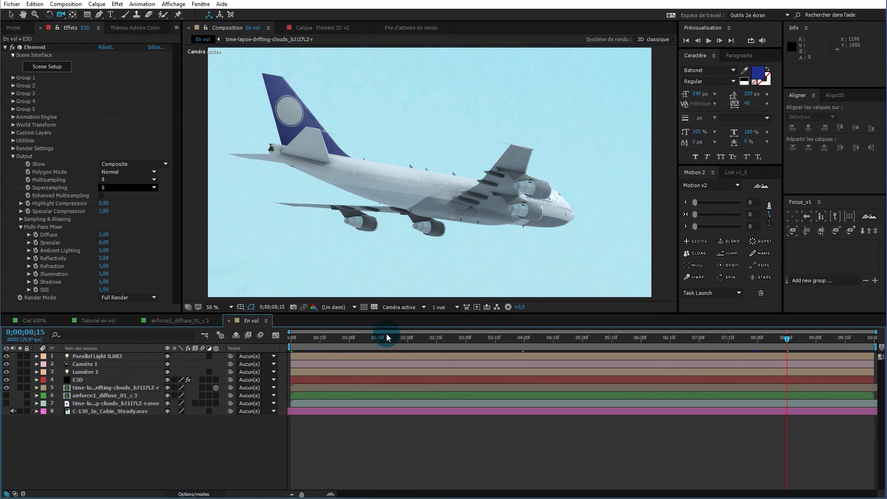
drag(304, 341, 281, 342)
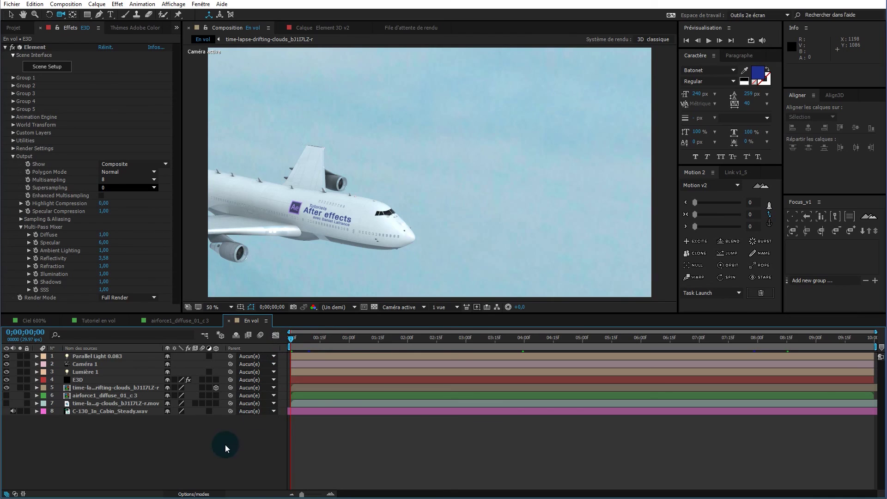
key(ctrl+s)
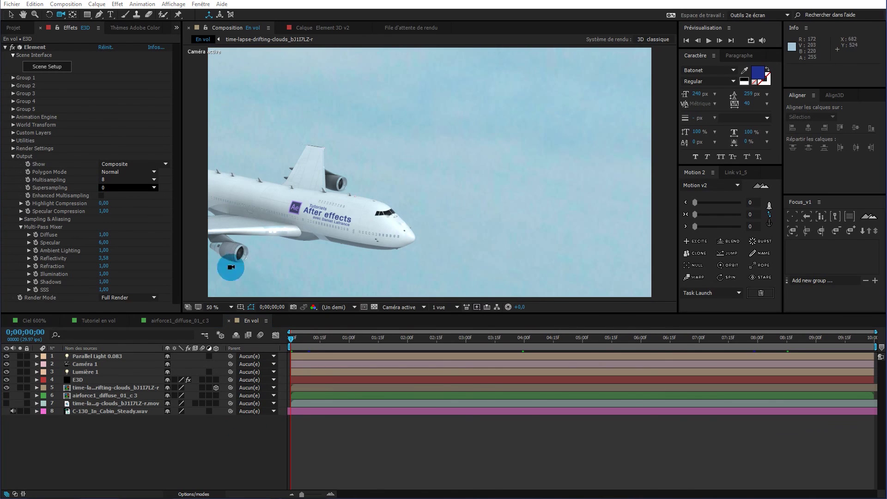
In Adobe Media Encoder, set the queued composition's output to En vol.mov in the Tutoriels Ae folder and start encoding.
drag(886, 111, 388, 62)
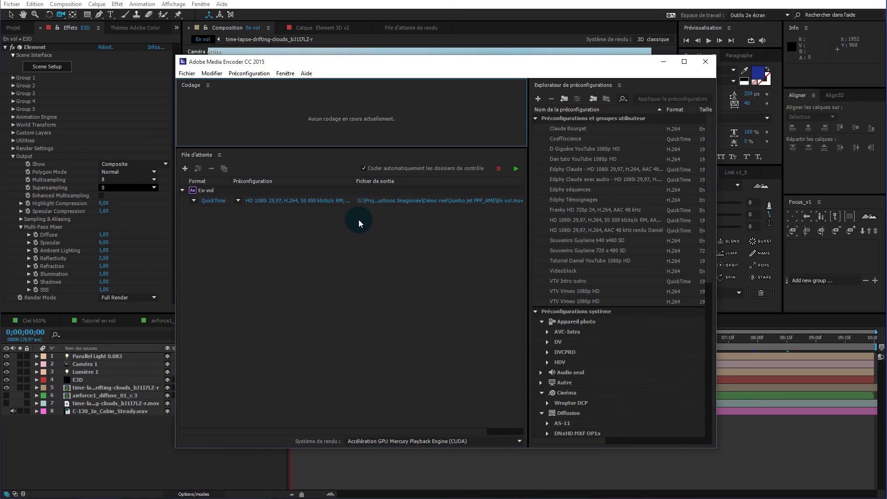
click(391, 201)
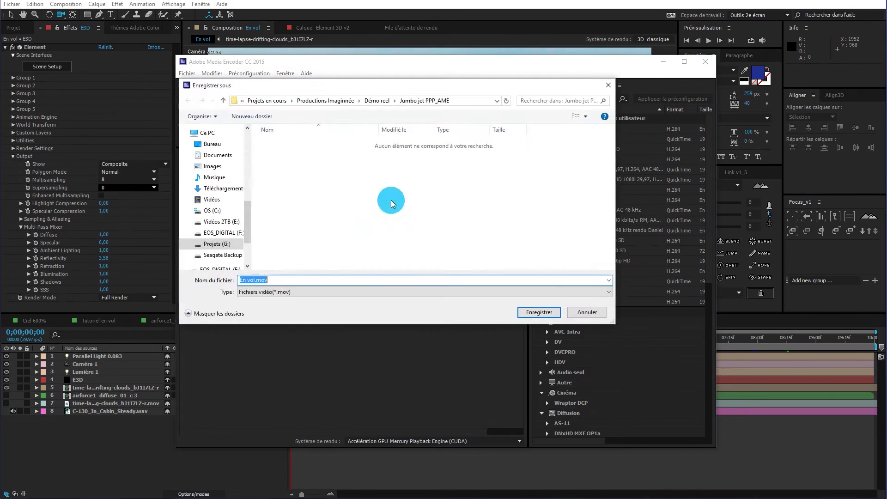
click(285, 105)
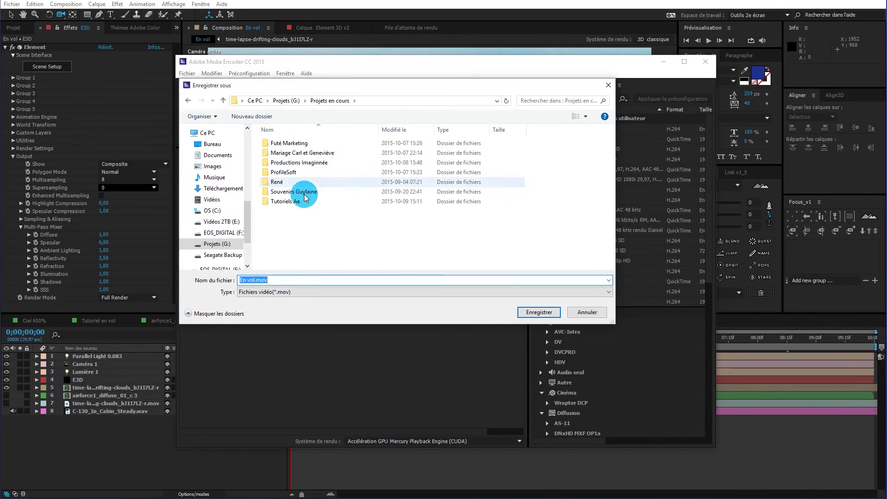
double_click(297, 200)
click(540, 312)
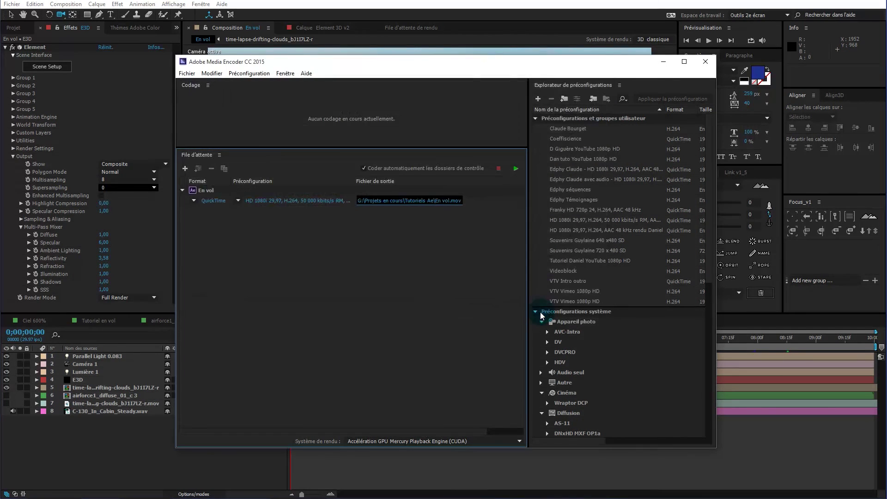
click(516, 169)
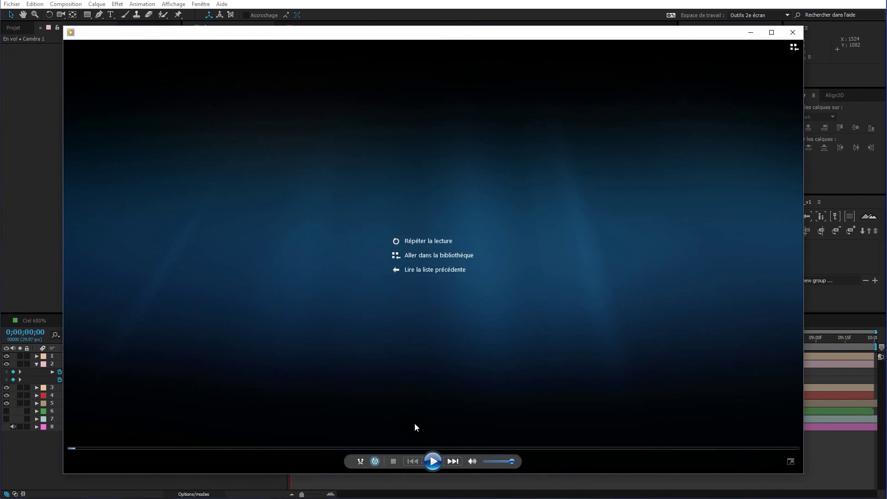
Play the rendered airplane video in the media player to review the result.
click(433, 461)
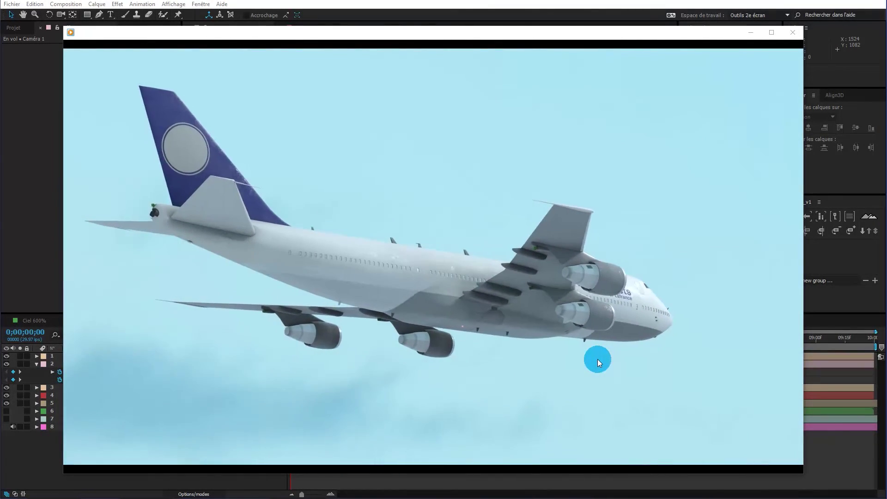
mouse_move(600, 381)
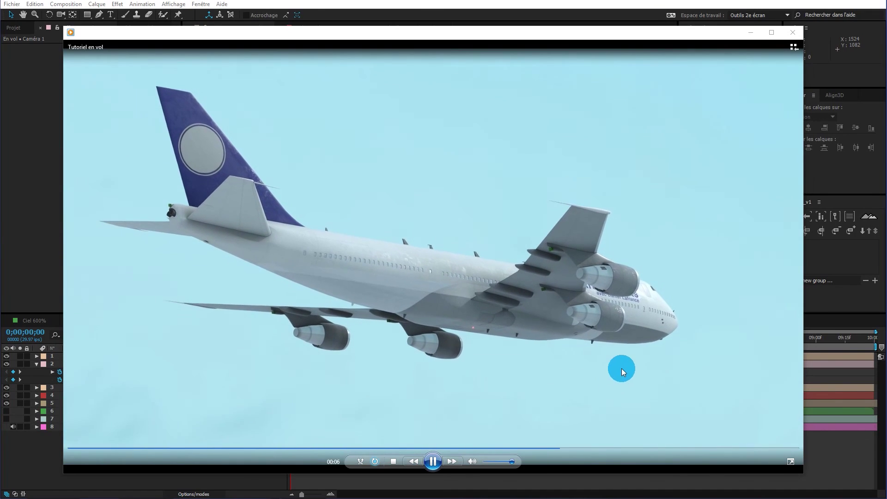